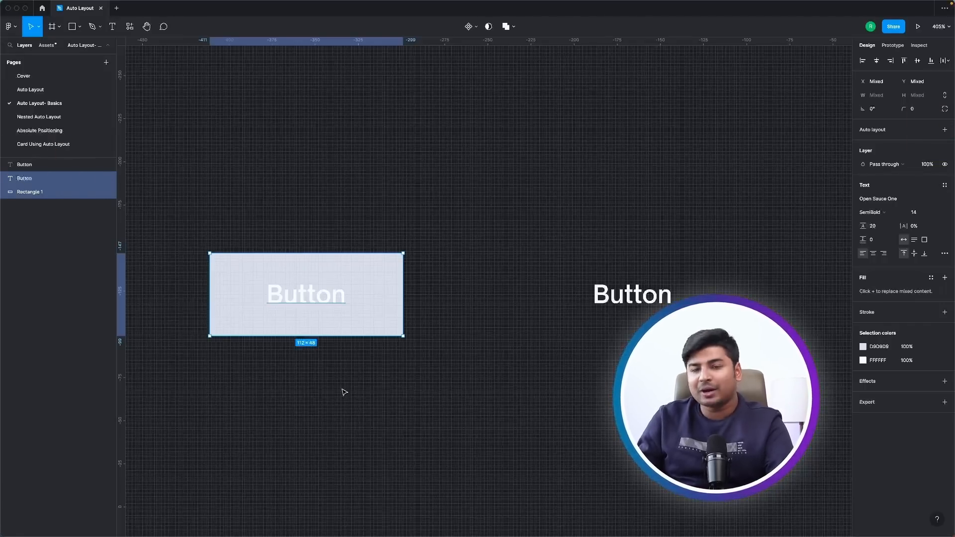
Wrap the selected Button text and rectangle in an auto layout frame and fill the frame with purple 6233A9.
key("shift+a")
left_click(379, 383)
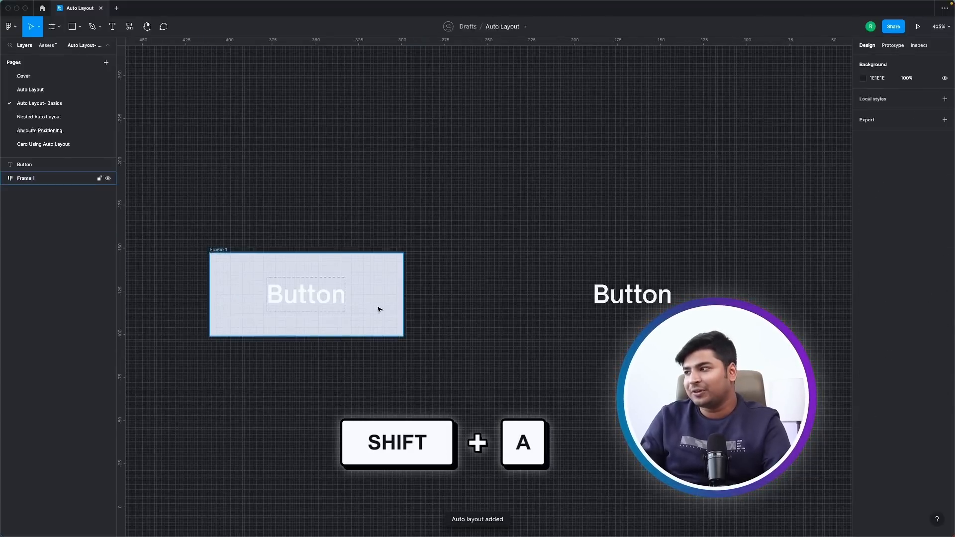
left_click(380, 309)
left_click(862, 304)
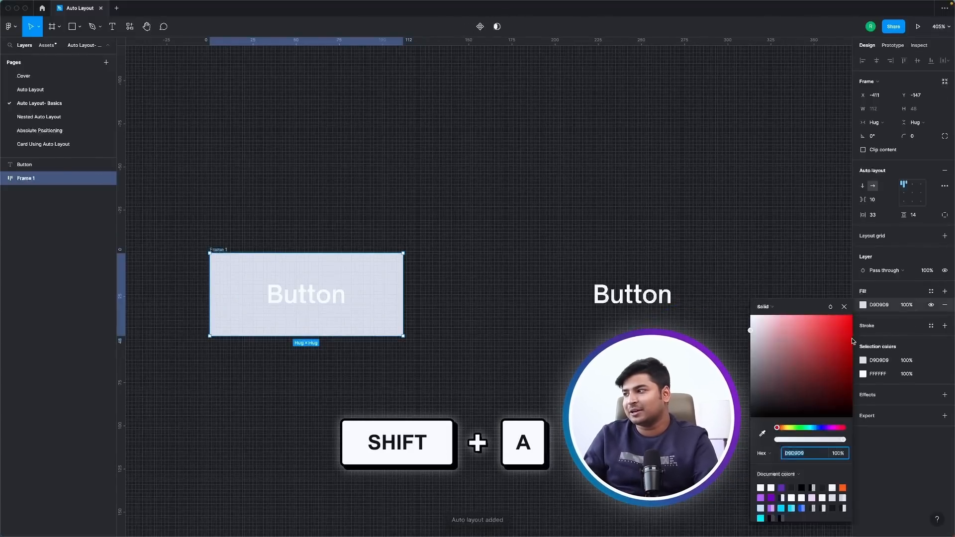
left_click(775, 498)
left_click(284, 365)
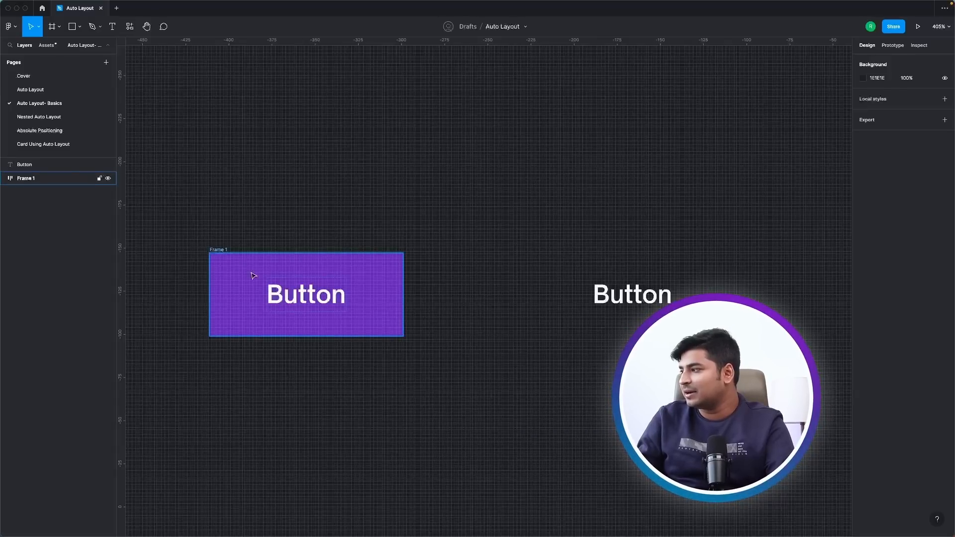
Examine the auto layout properties of the purple frame and the text layer inside it.
left_click(216, 252)
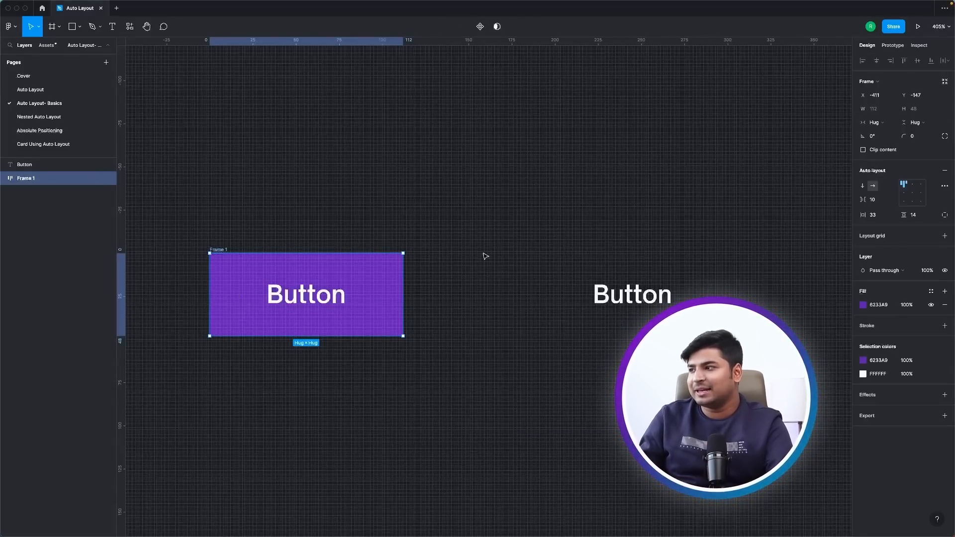
left_click(506, 334)
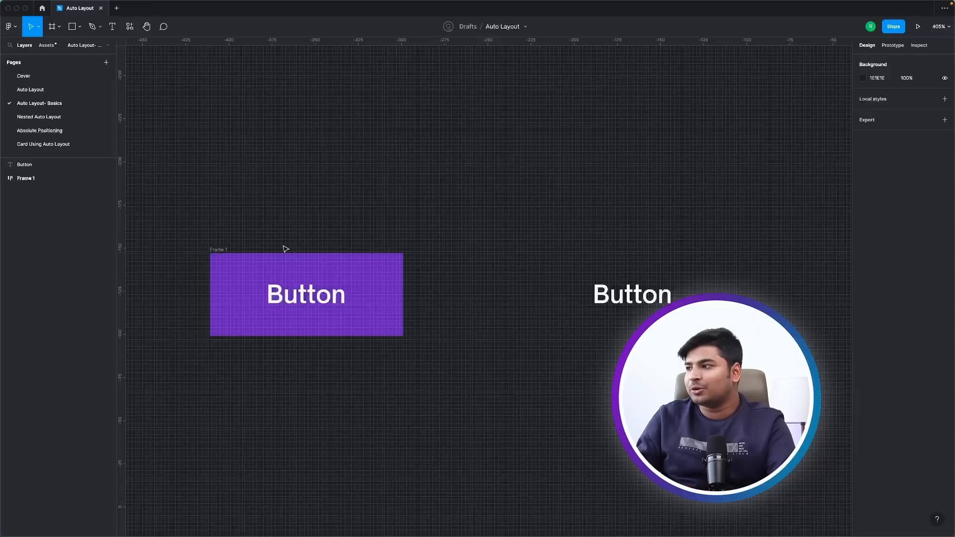
left_click(216, 252)
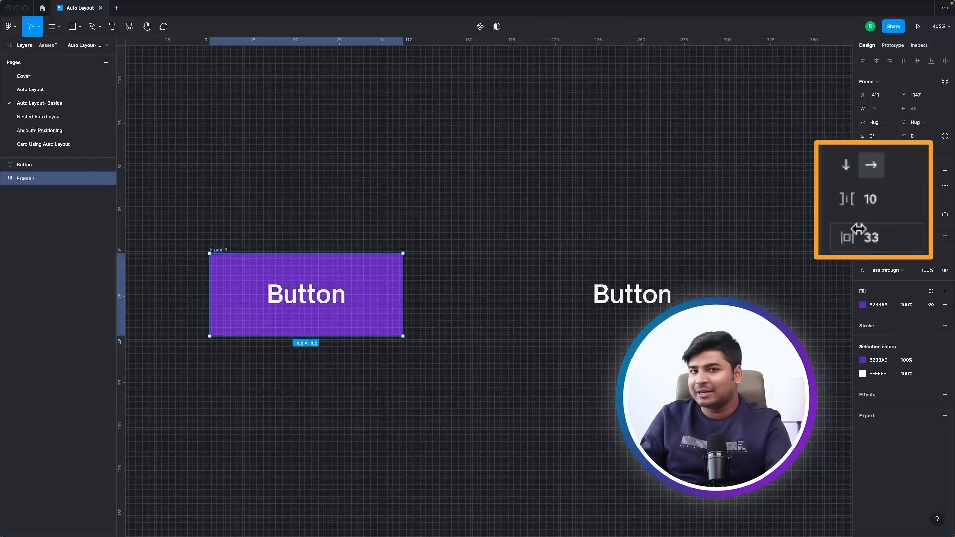
left_click(306, 305)
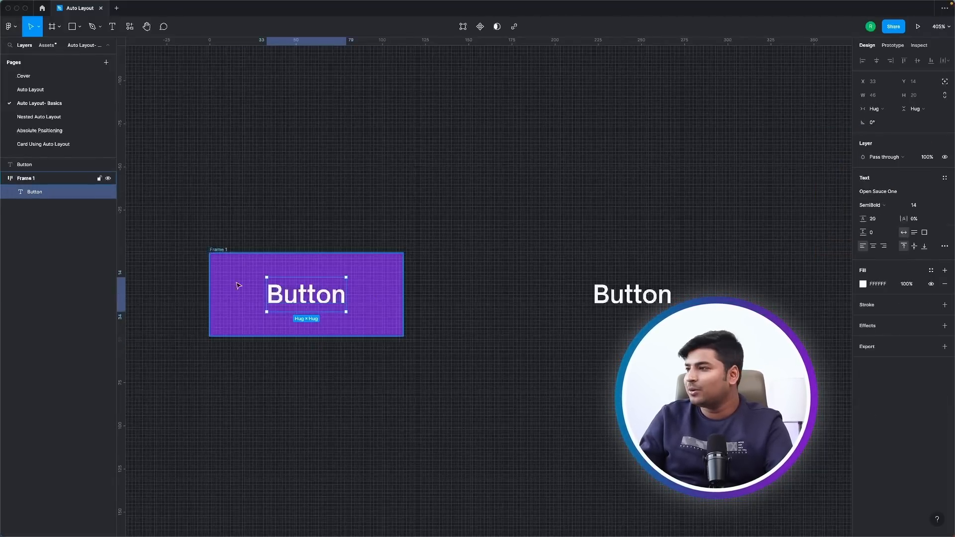
Try raising the purple frame's horizontal padding to 37 and increasing its vertical padding, and undo the changes.
left_click(221, 251)
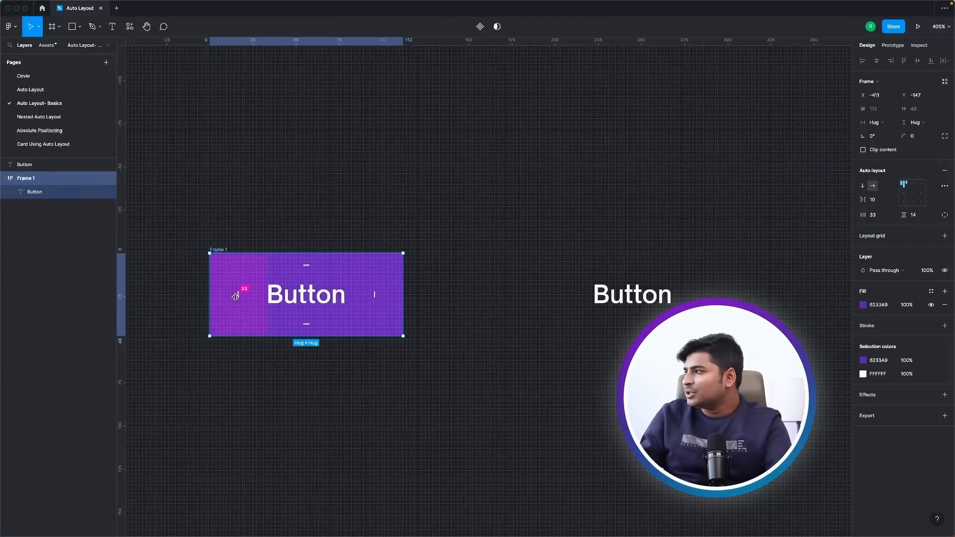
left_click(878, 215)
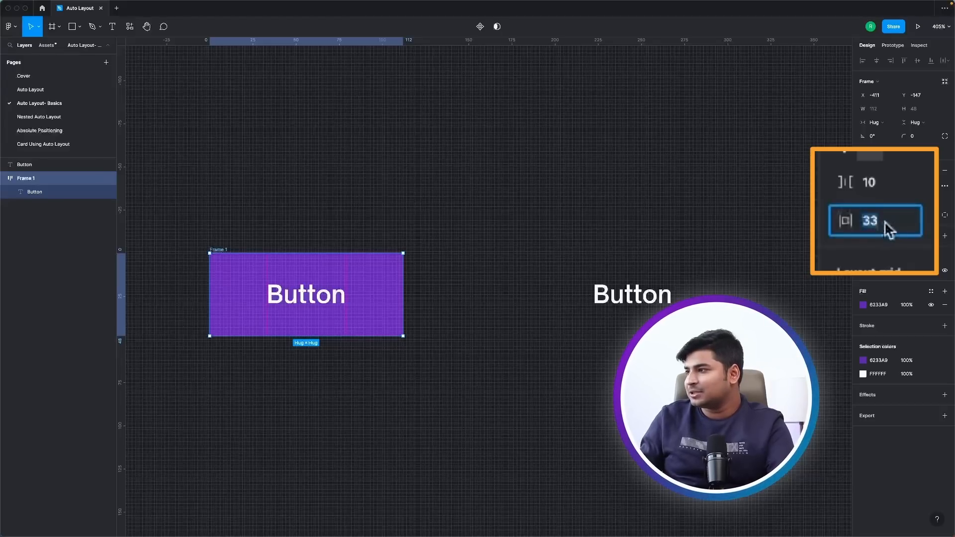
key("Up")
key("Up")
key("Up")
key("Up")
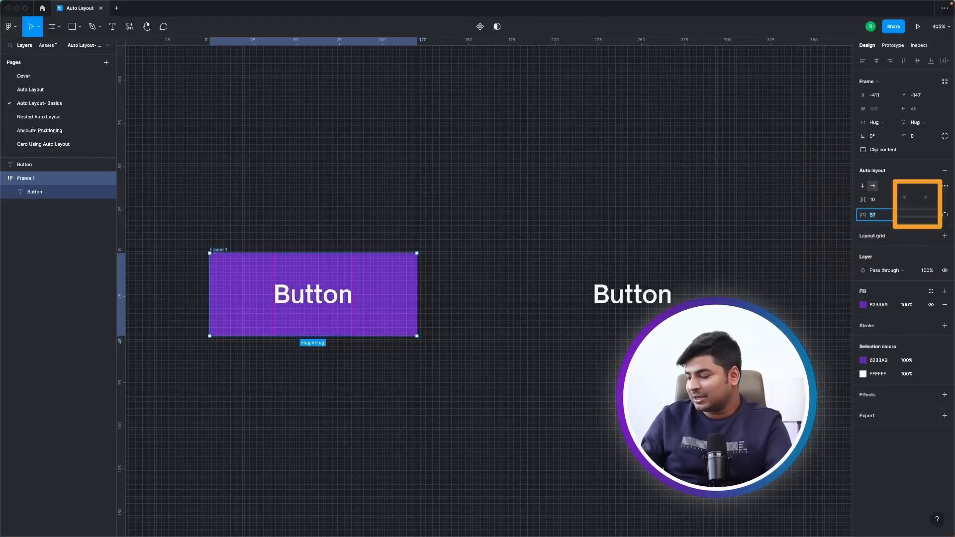
left_click(913, 215)
key("Up")
key("Up")
key("Up")
key("Up")
key("ctrl+z")
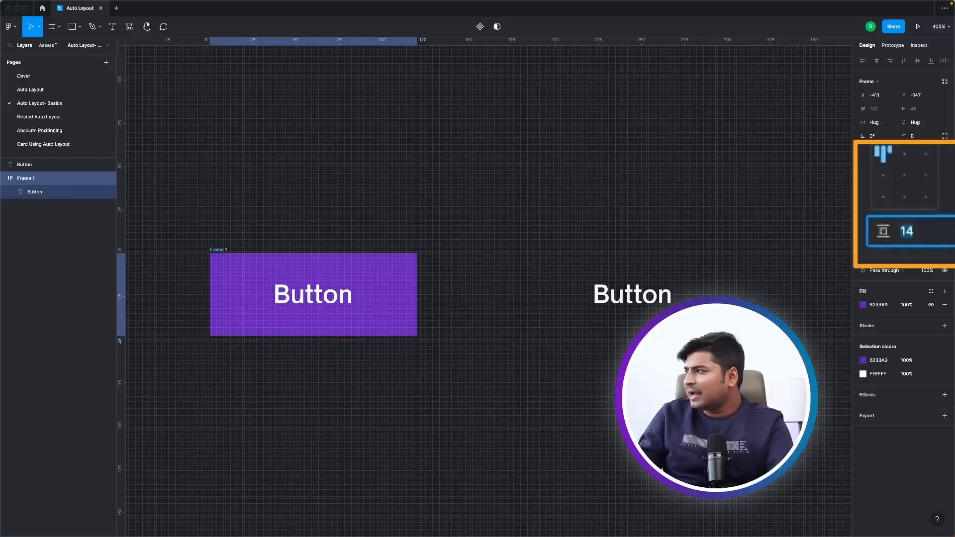
key("ctrl+z")
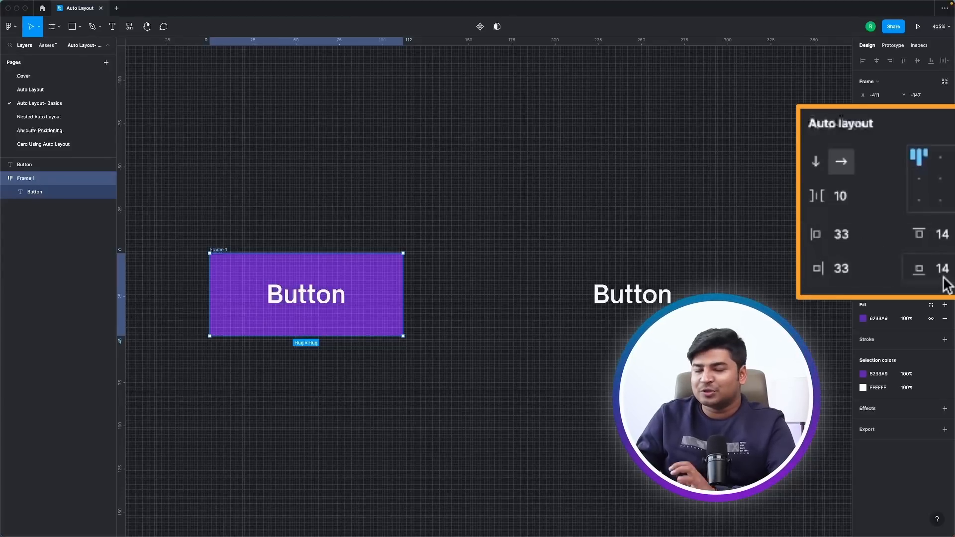
Set the purple frame's auto layout padding to 14 on all four sides using the combined padding value.
left_click(944, 215)
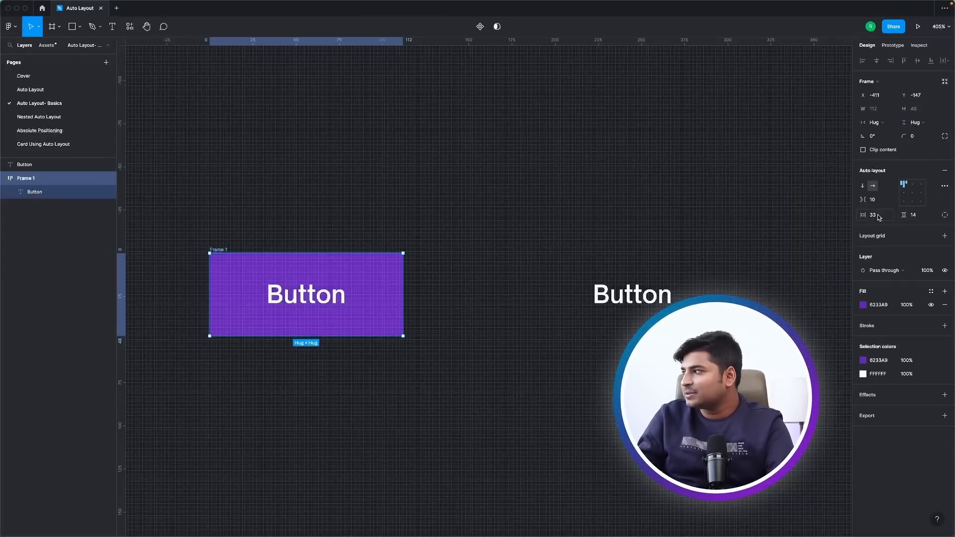
left_click_drag(865, 215, 865, 215)
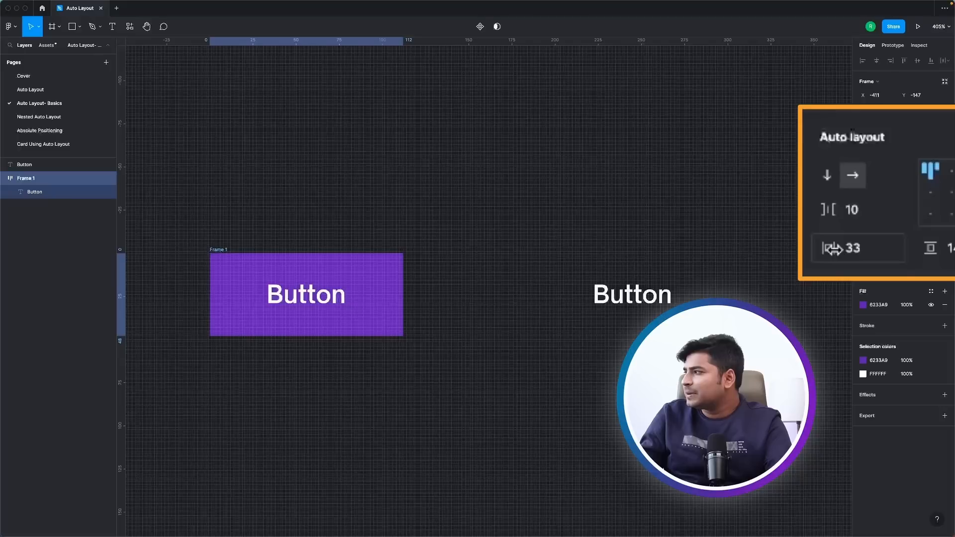
left_click(843, 250)
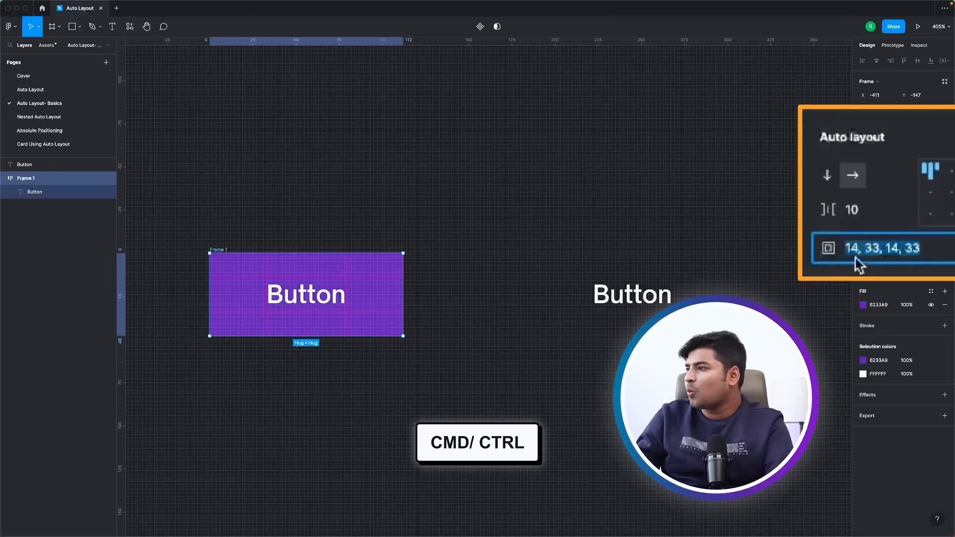
key("Return")
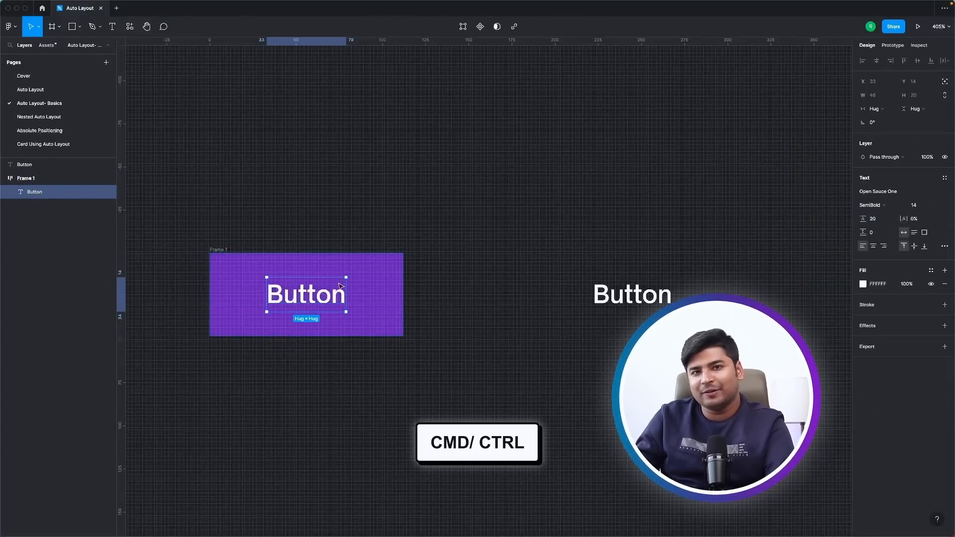
left_click(217, 252)
left_click(864, 249)
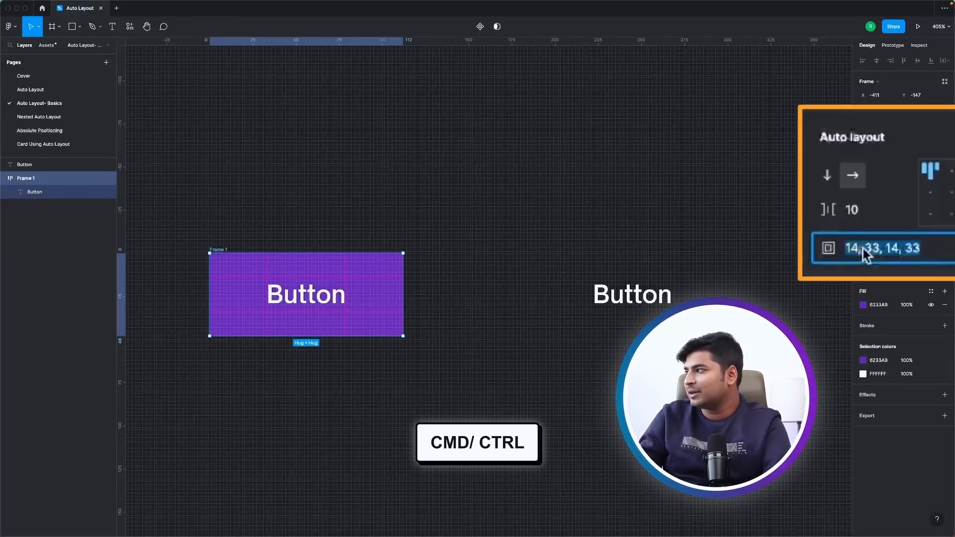
type("14")
key("Return")
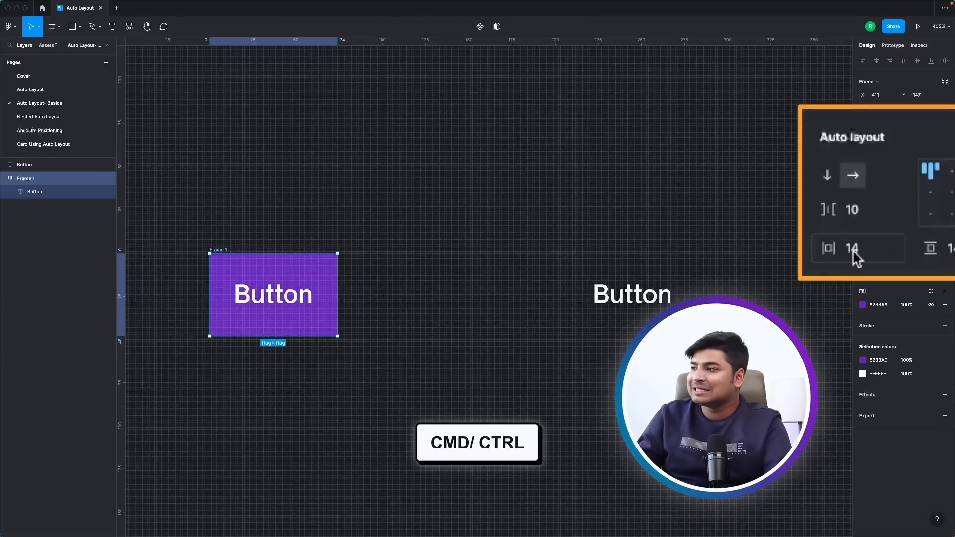
Try a bottom padding of 24 on the purple frame and undo it.
left_click(852, 251, "super")
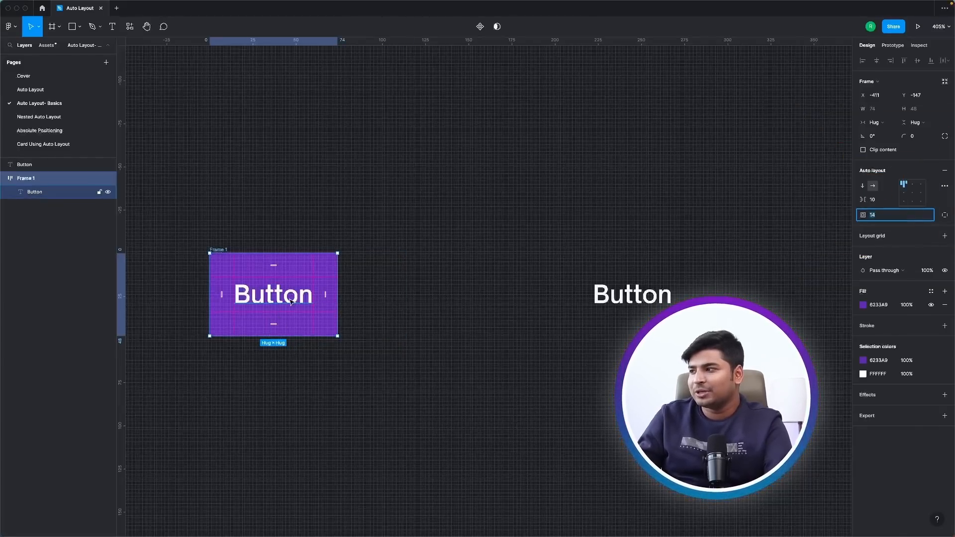
left_click(273, 325)
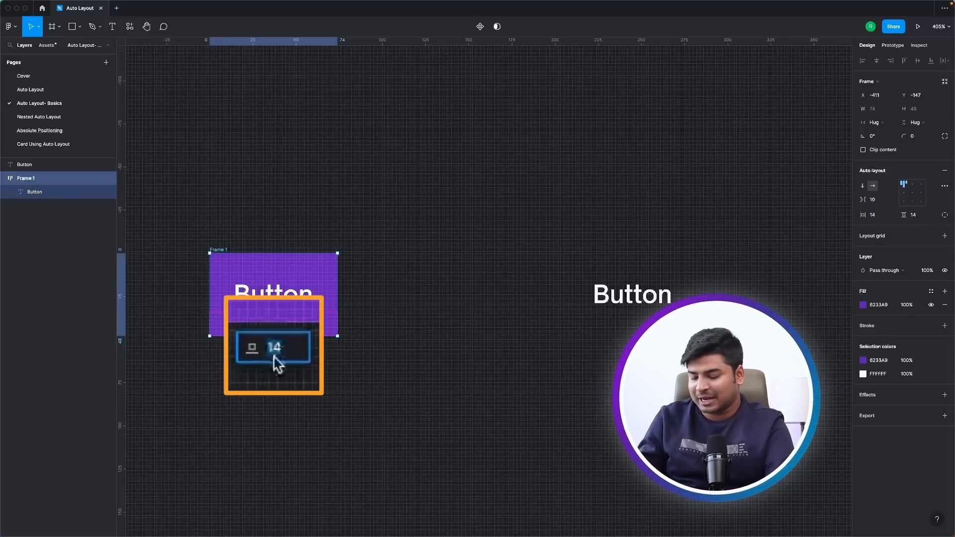
type("24")
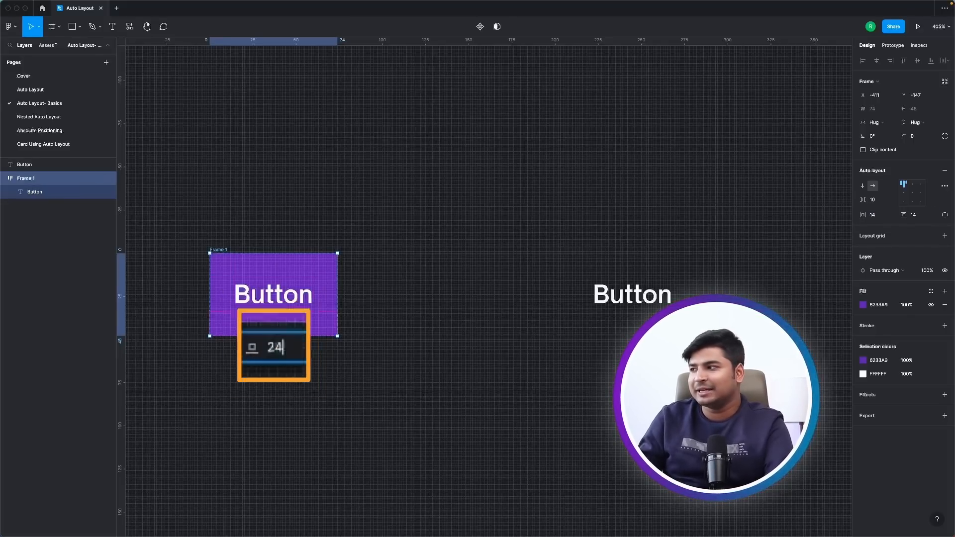
key("Return")
key("super+z")
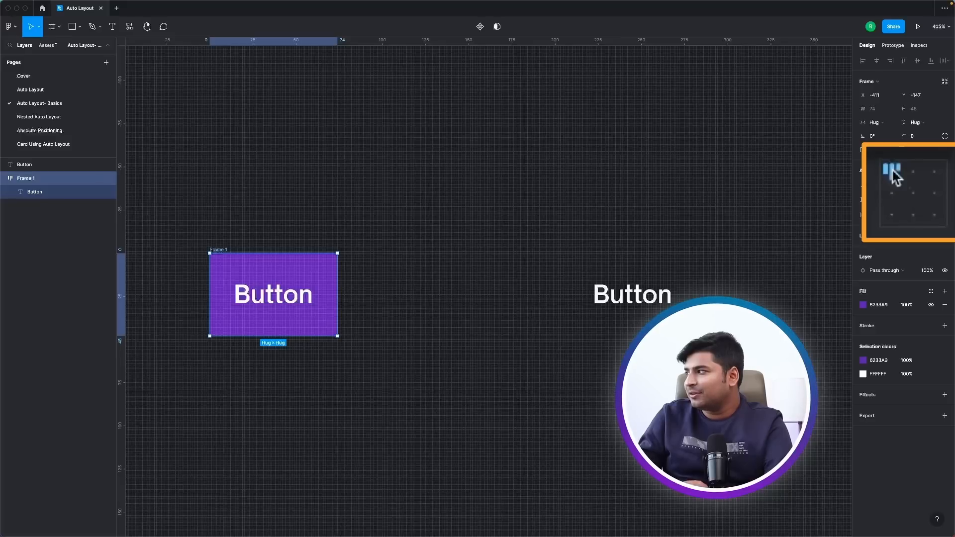
Insert the chevron-right icon with the Feather Icons plugin and place it after the Button text inside the purple frame.
left_click(348, 383)
left_click(9, 27)
mouse_move(13, 148)
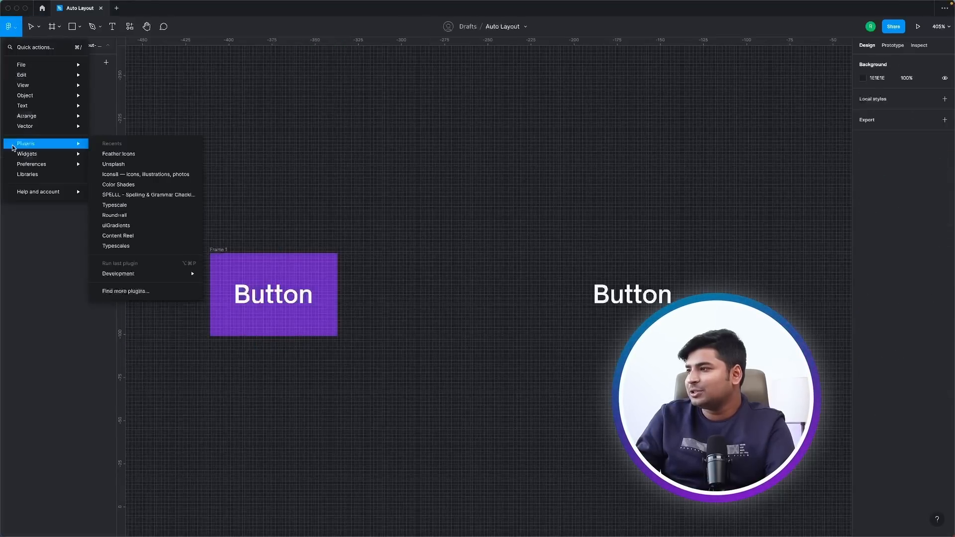
left_click(118, 153)
scroll(292, 315, "down", 5)
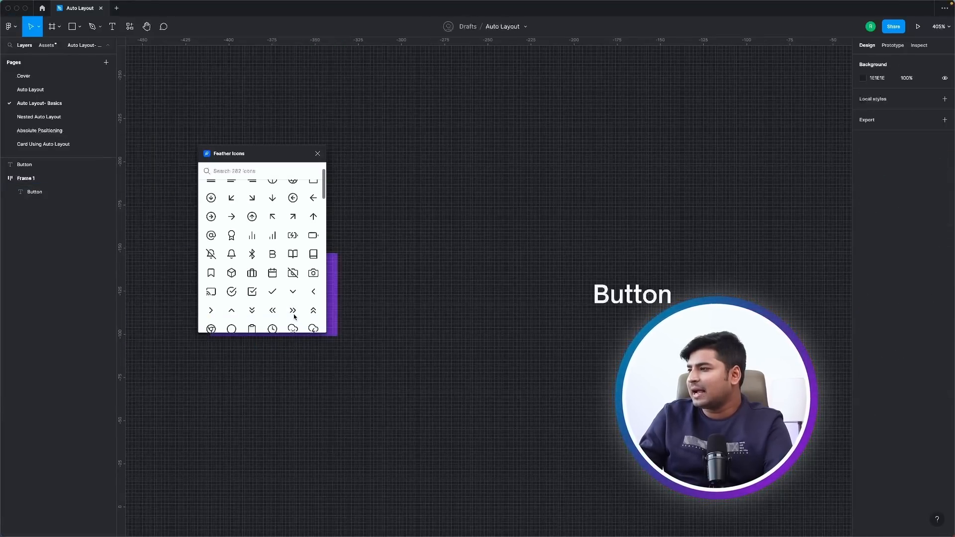
left_click(211, 310)
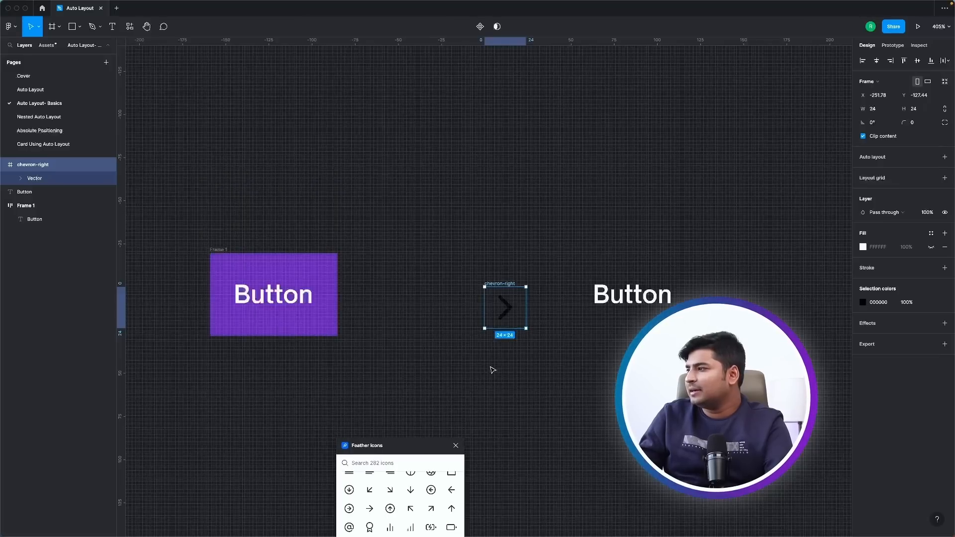
left_click_drag(505, 284, 301, 275)
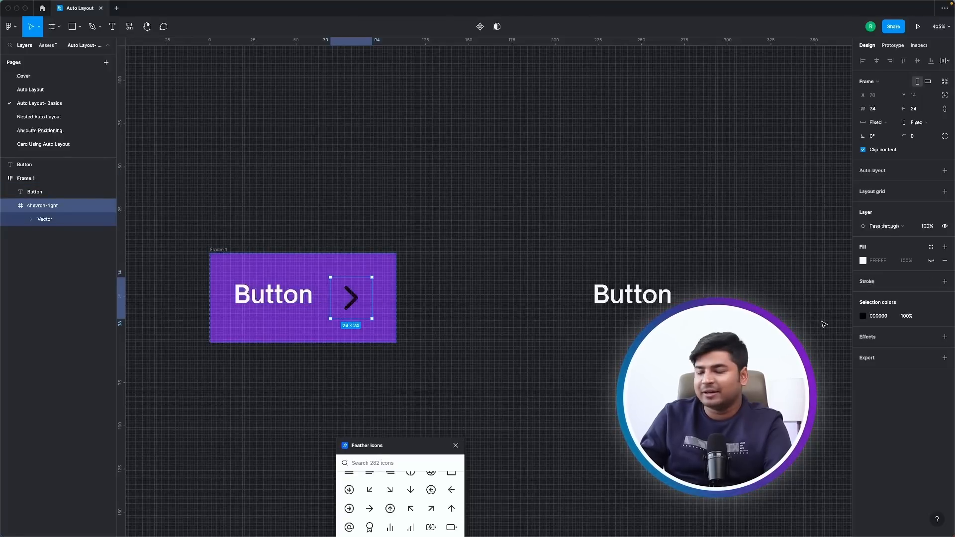
Recolor the chevron-right icon to white FFFFFF and close the Feather Icons plugin.
left_click(862, 315)
left_click_drag(779, 355, 527, 251)
left_click(469, 425)
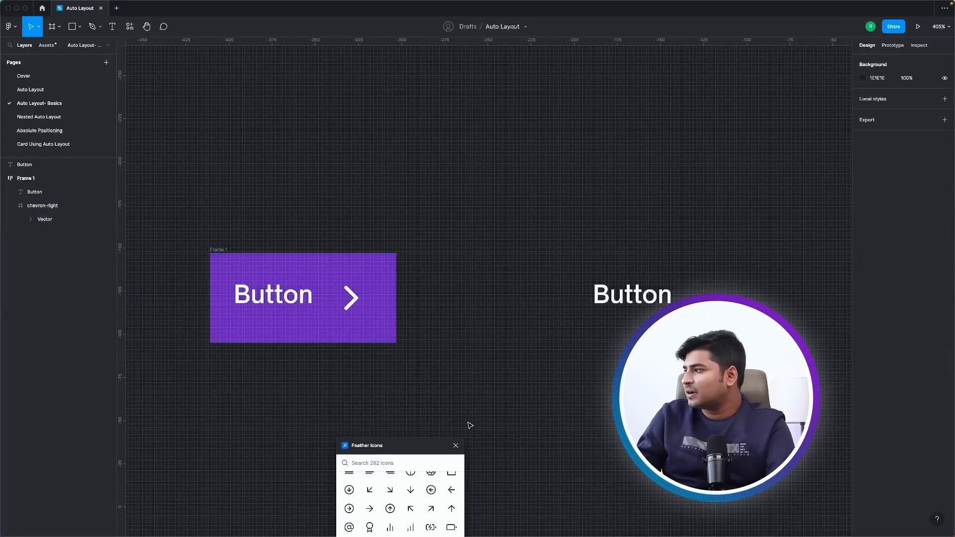
left_click(456, 445)
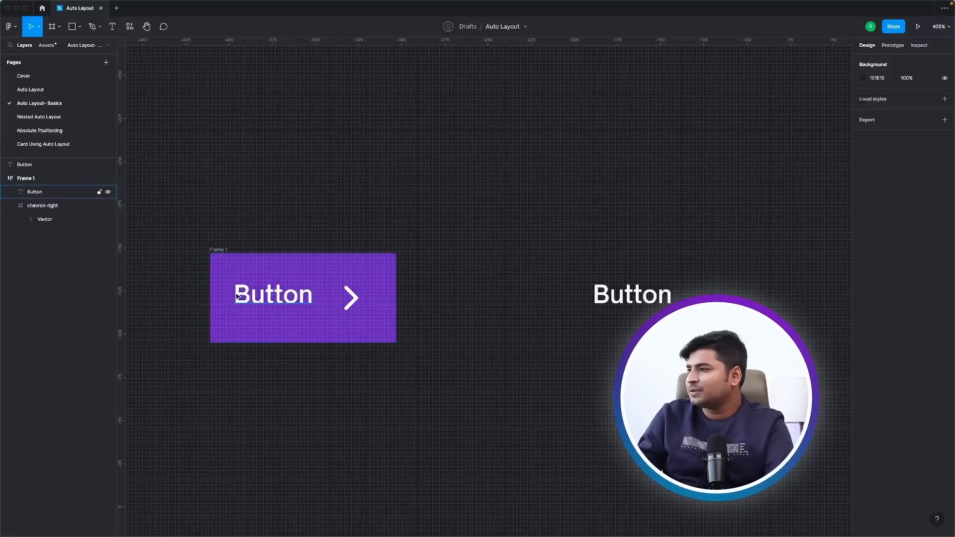
Center-align the contents of the purple frame and scale the chevron-right icon down to 22 × 22.
left_click(213, 254)
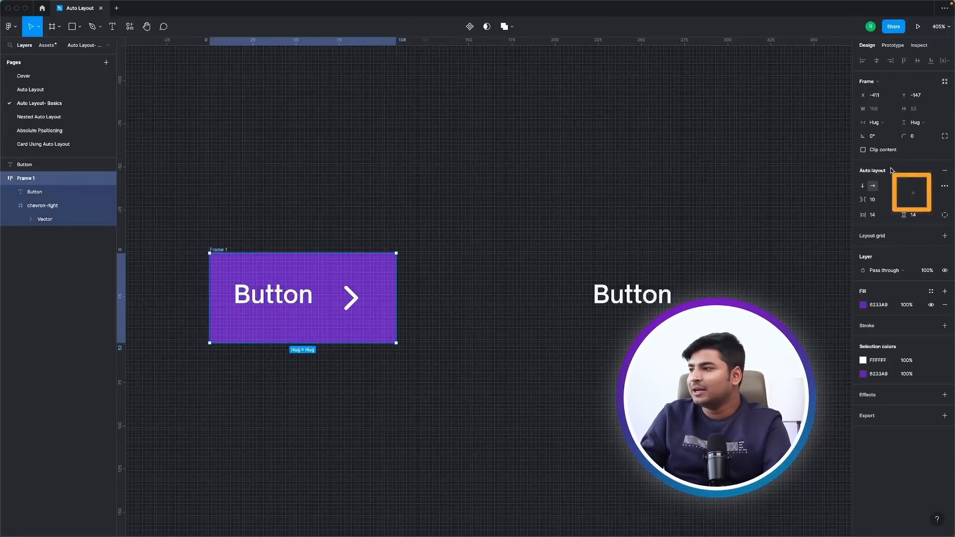
left_click(917, 196)
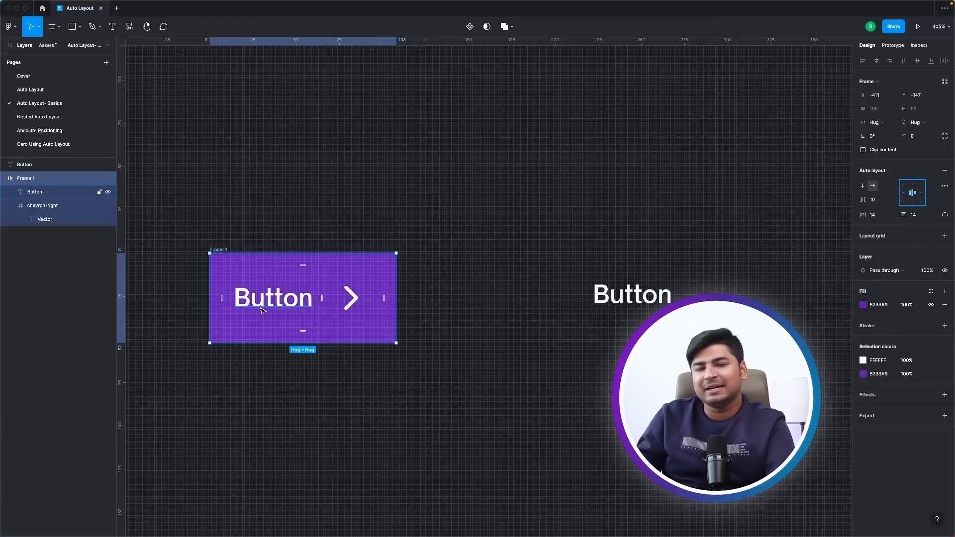
left_click(359, 304)
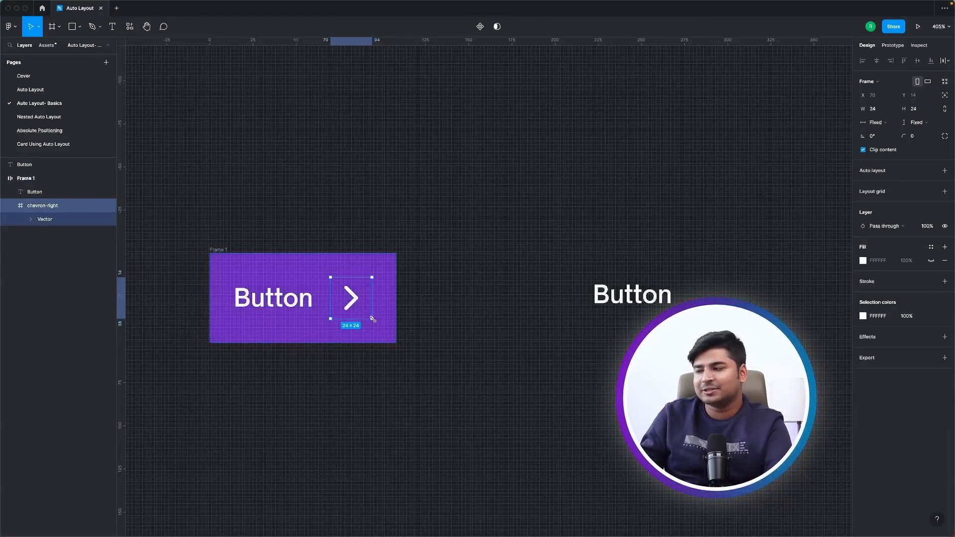
key("k")
mouse_move(372, 319)
left_mouse_down()
mouse_move(355, 308)
mouse_move(363, 315)
left_mouse_up()
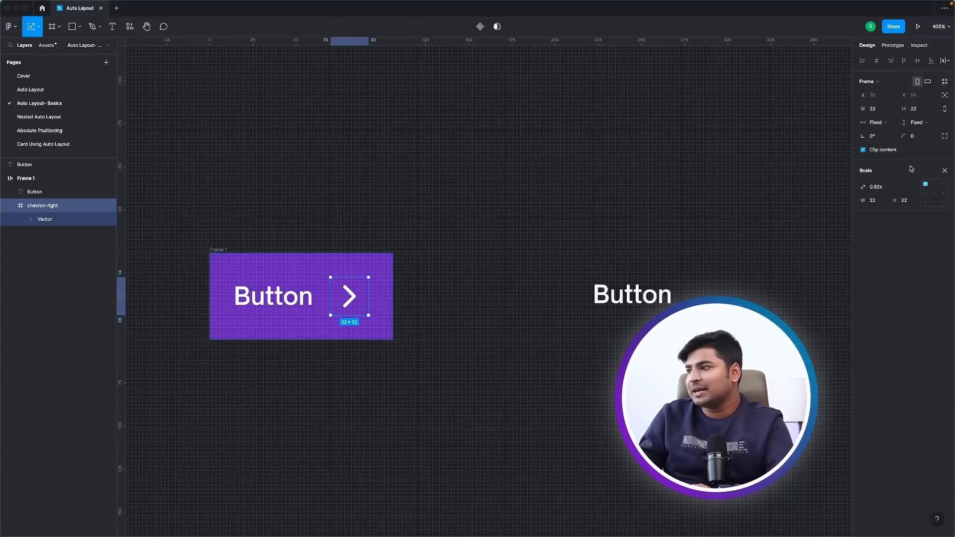
key("Escape")
Try bottom-left alignment for the purple frame's contents and return them to center alignment.
left_click(221, 249)
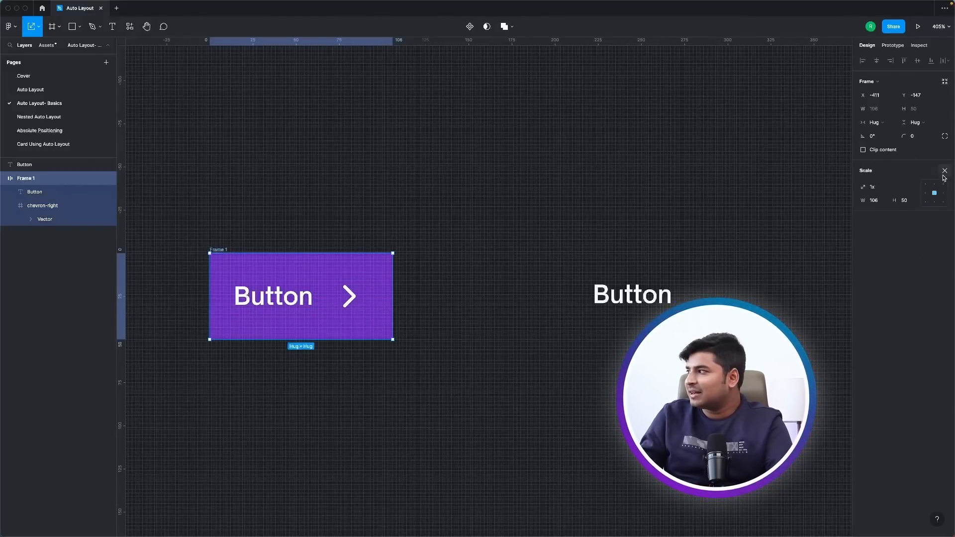
left_click(903, 202)
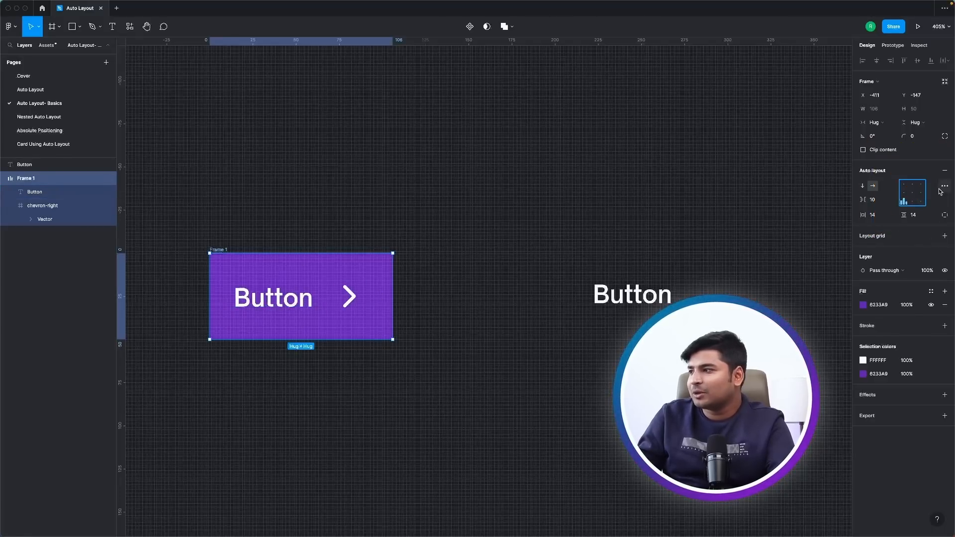
left_click(913, 194)
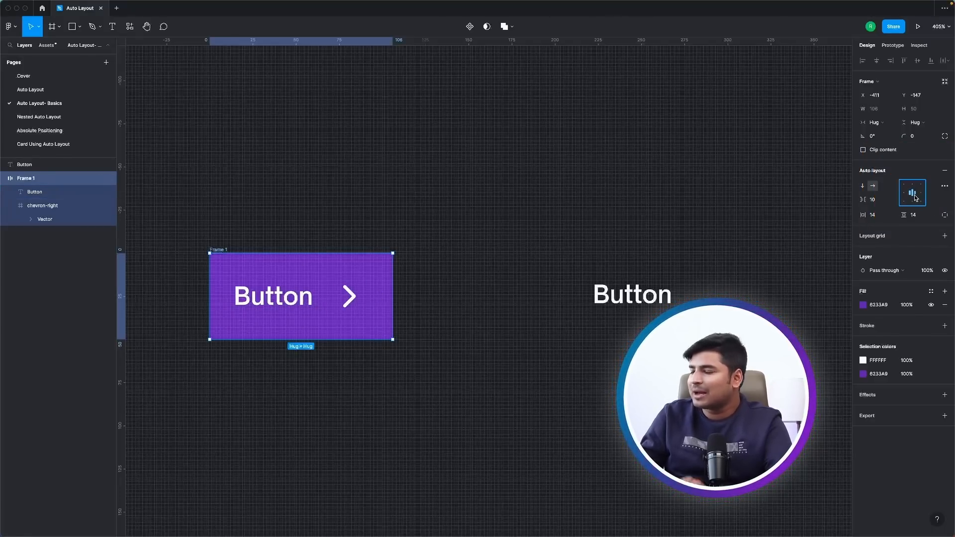
Change the label in the purple frame to Continue and set the frame's auto layout item spacing to 14.
double_click(279, 307)
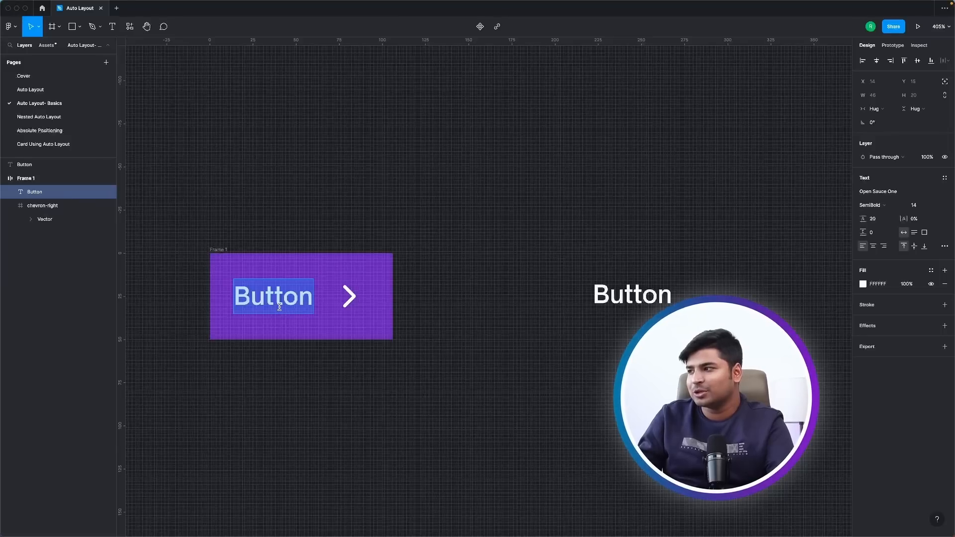
type("Continue")
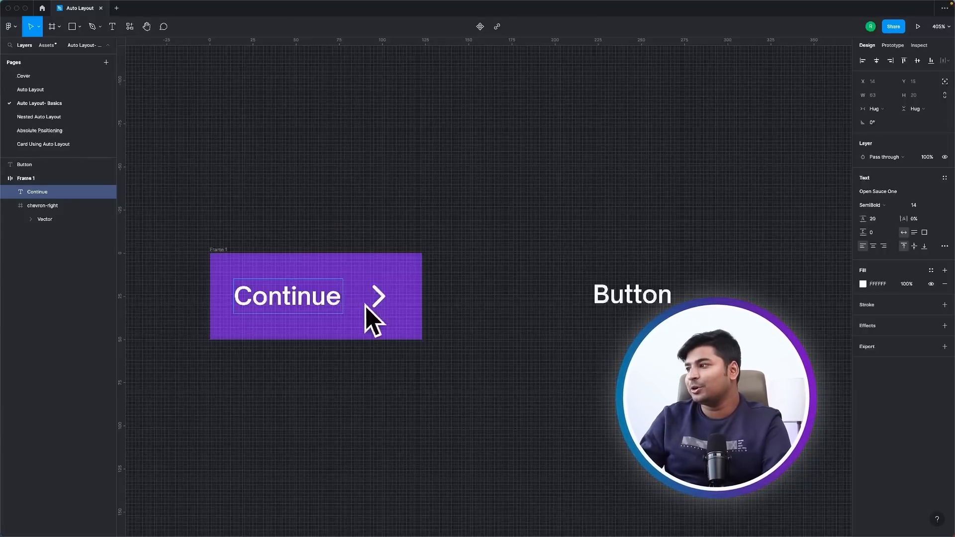
left_click(345, 445)
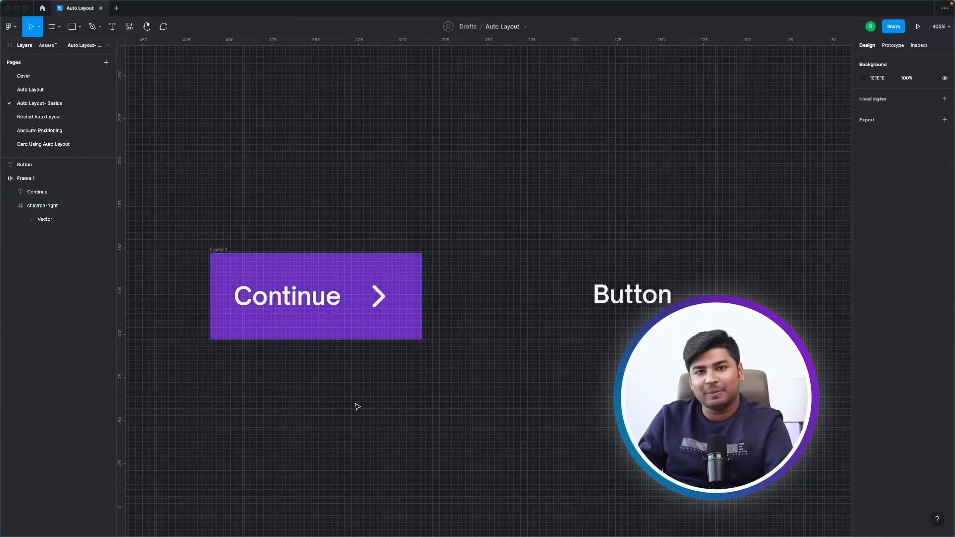
left_click(219, 249)
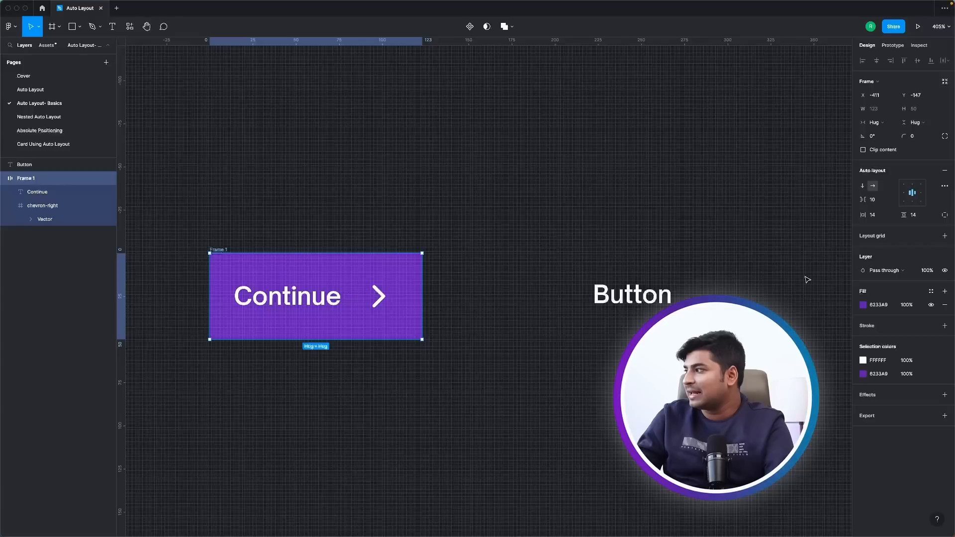
left_click(885, 201)
type("14")
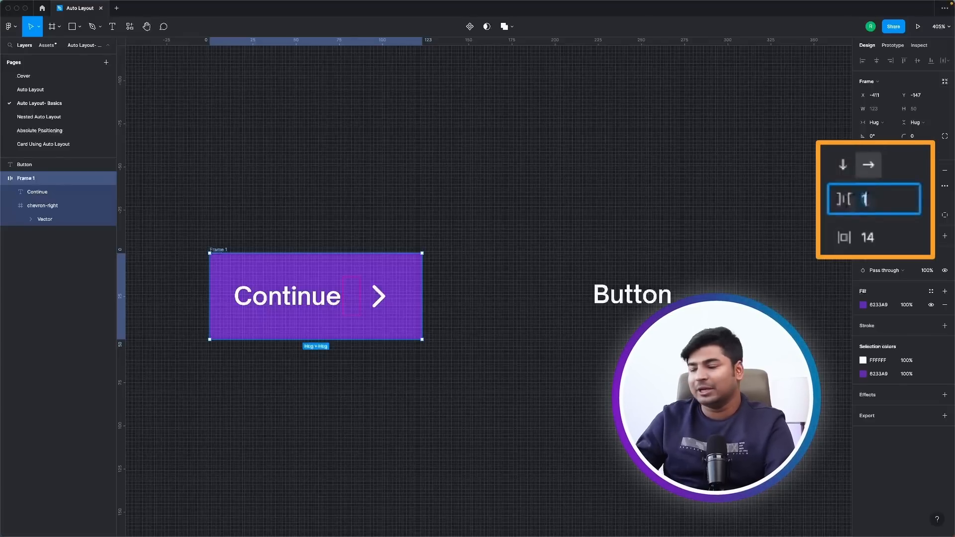
key("Return")
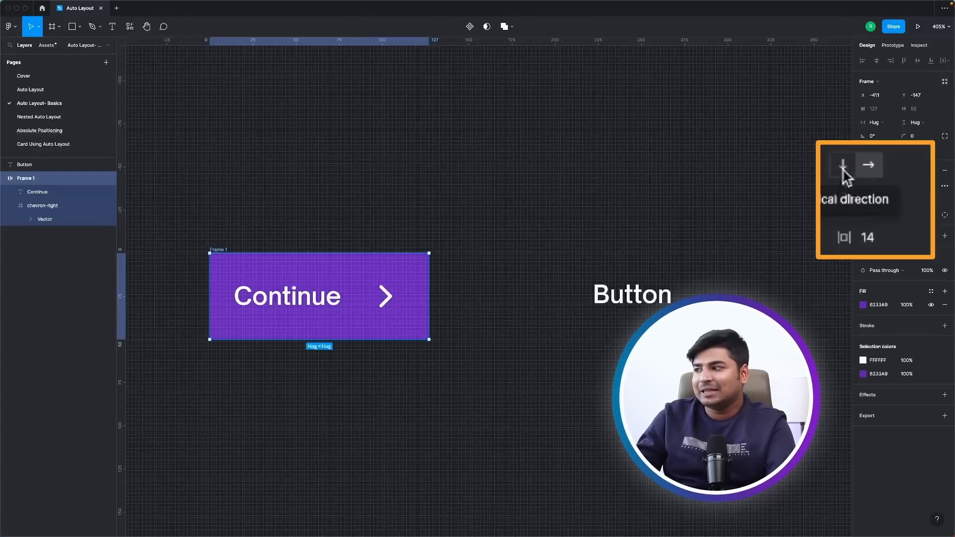
Switch the purple frame to vertical direction, and try the chevron icon above the Continue label and back below it.
left_click(862, 185)
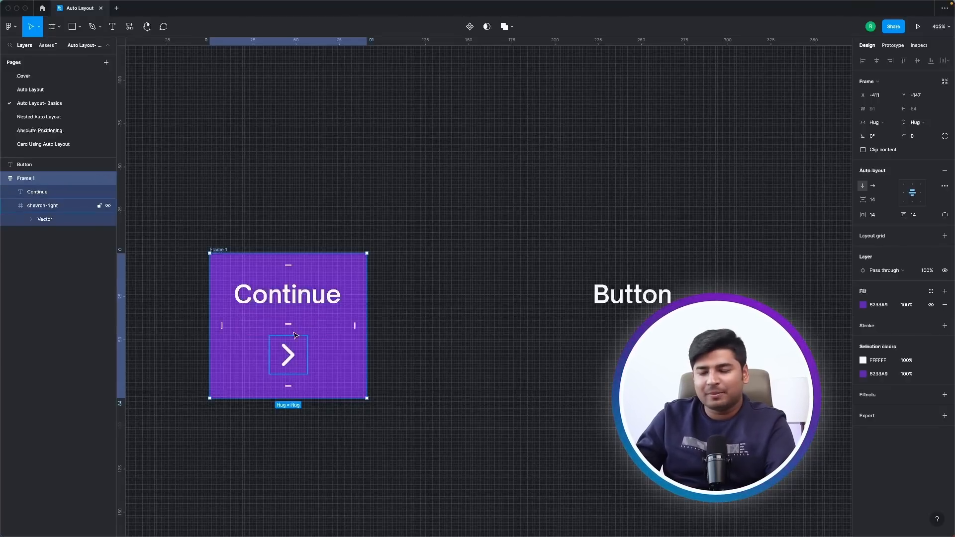
left_click(295, 365)
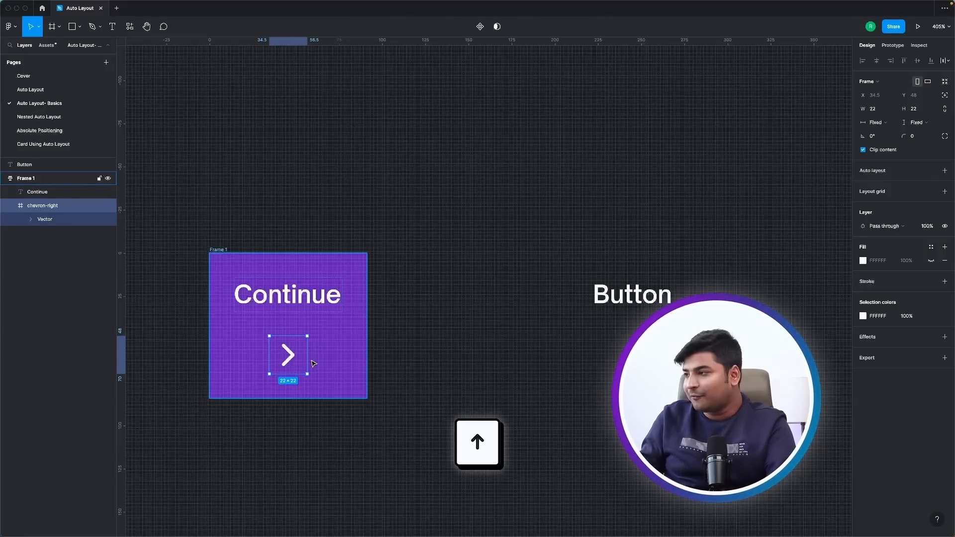
key("Up")
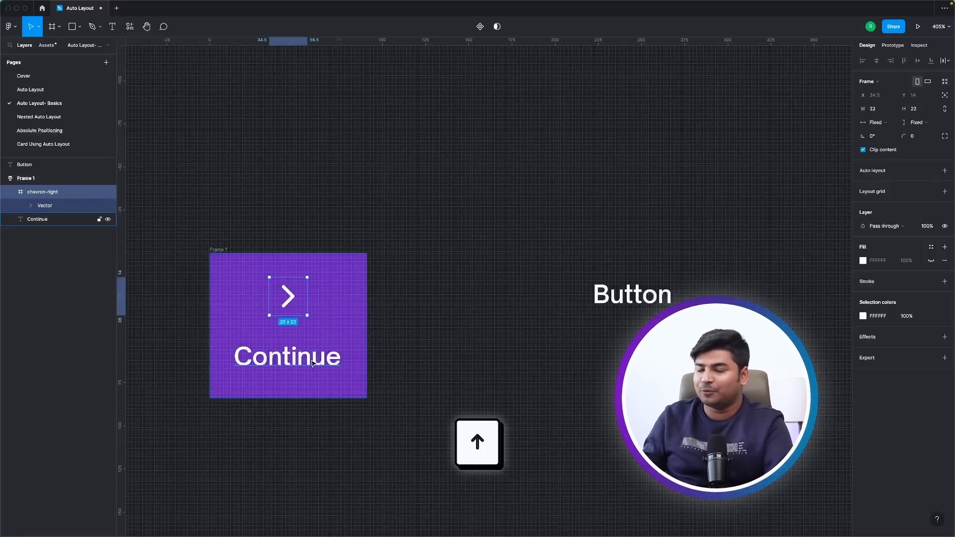
key("Down")
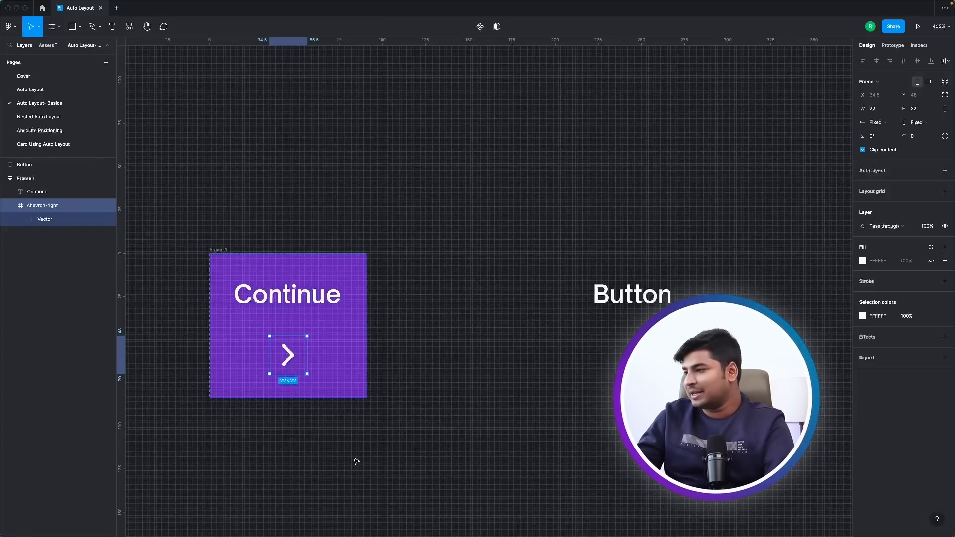
Duplicate the chevron icon twice inside the vertical frame and undo both duplicates.
key("super+d")
key("super+d")
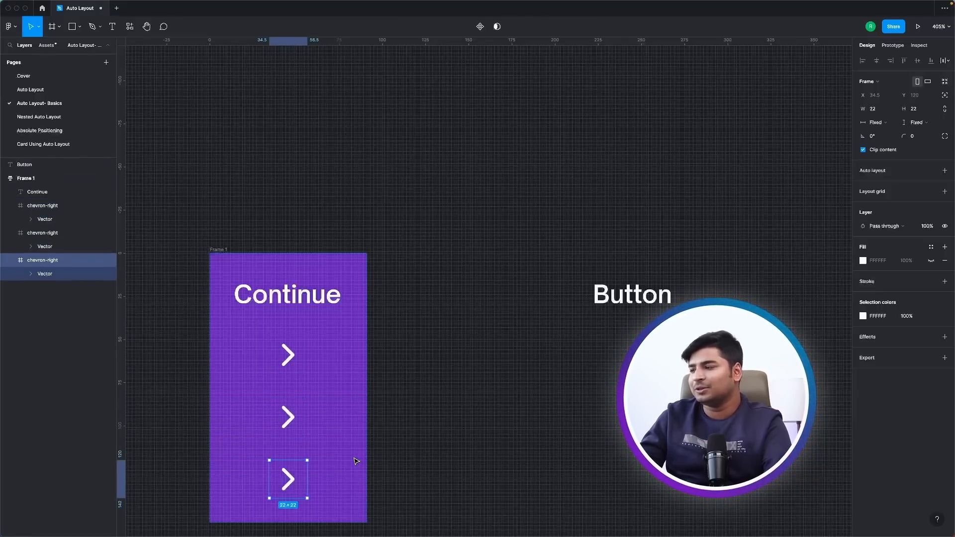
key("super+z")
key("super+z")
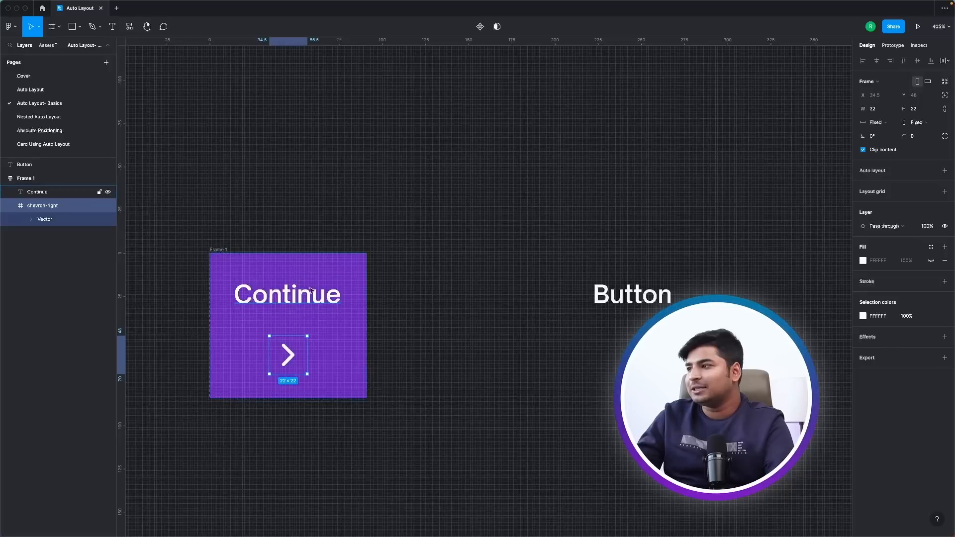
Return the purple frame to horizontal direction, and try the chevron icon before the Continue label and back after it.
left_click(216, 252)
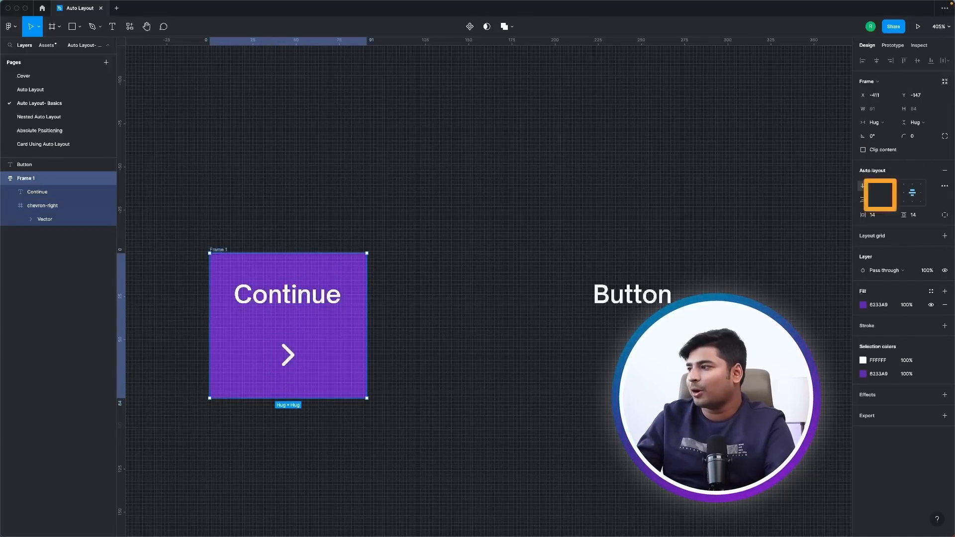
left_click(873, 185)
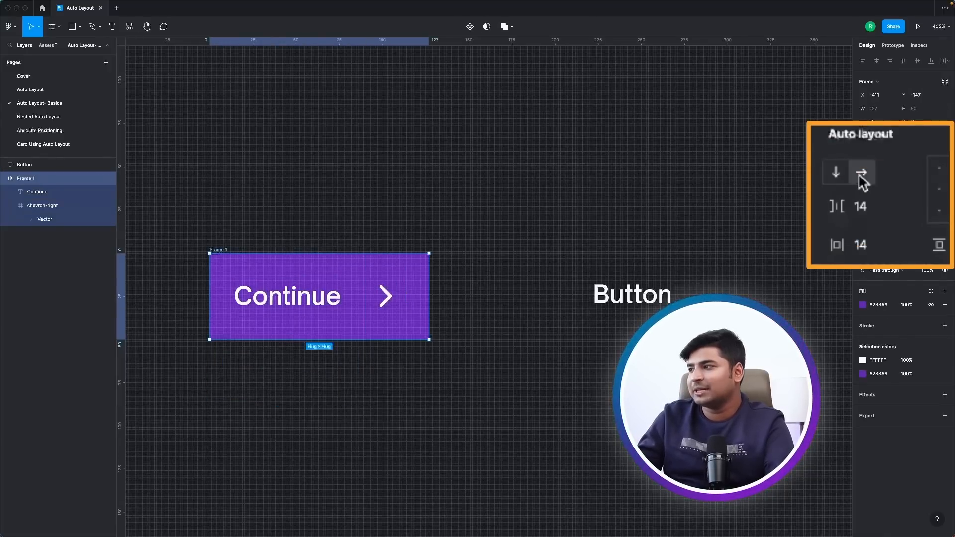
left_click(387, 296)
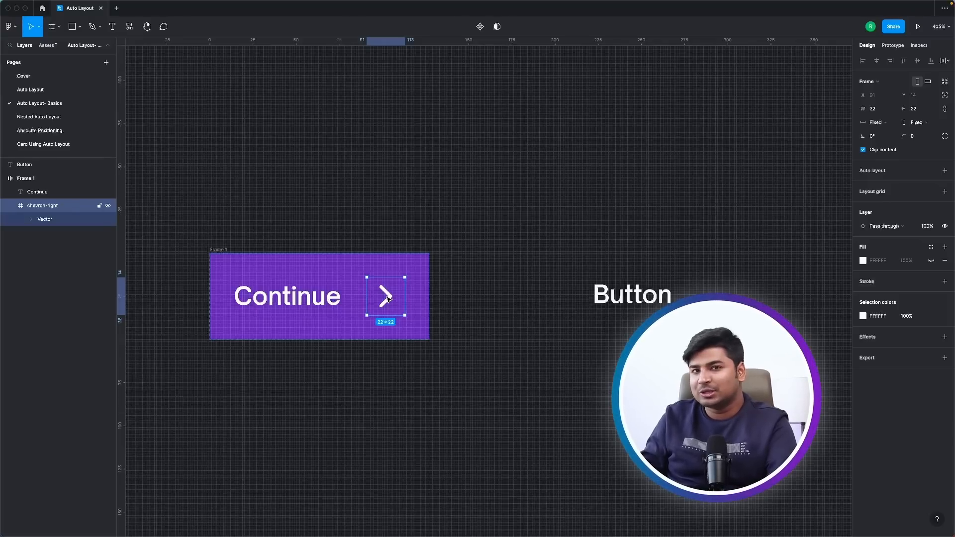
key("Left")
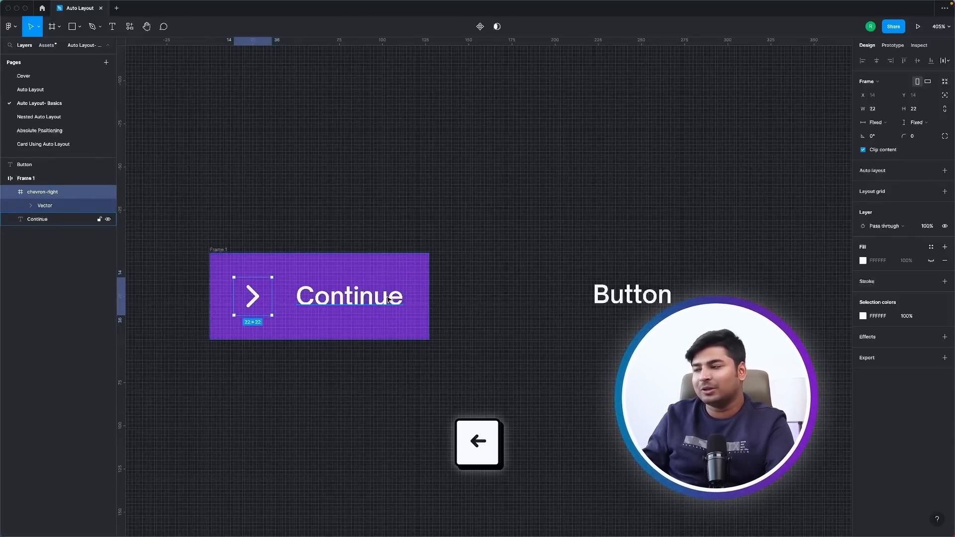
key("Right")
key("Left")
key("Right")
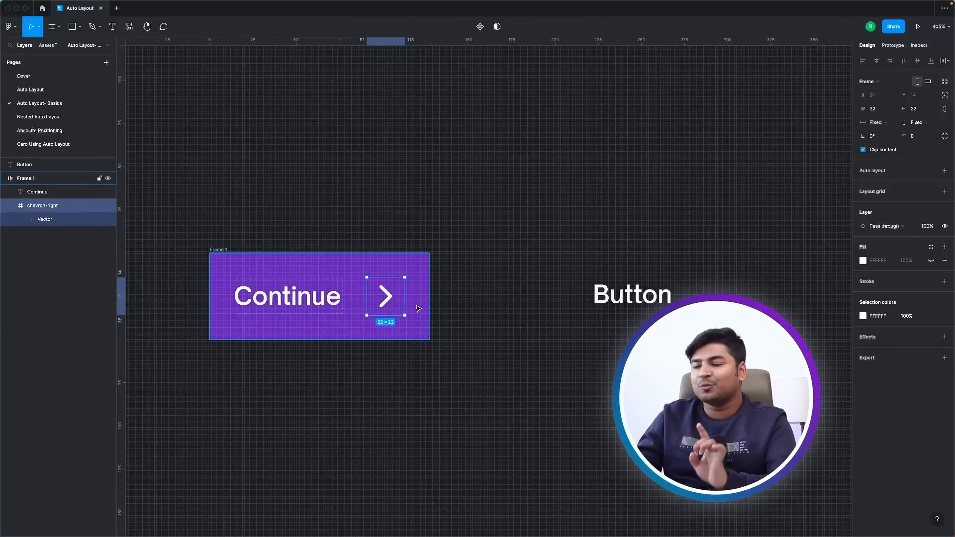
left_click(336, 397)
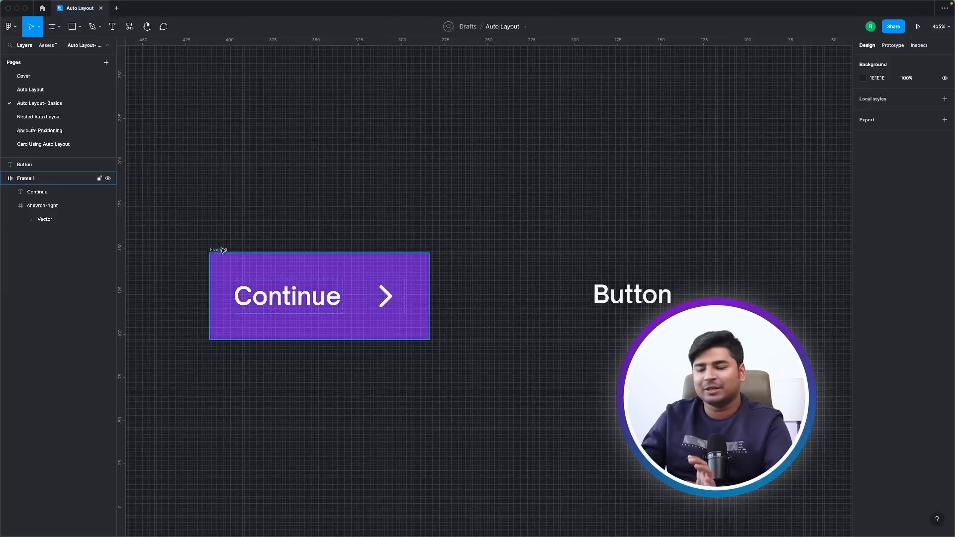
Shift the purple frame slightly up and left, and place a copy of the standalone Button text between Continue and the chevron.
left_click_drag(222, 250, 198, 243)
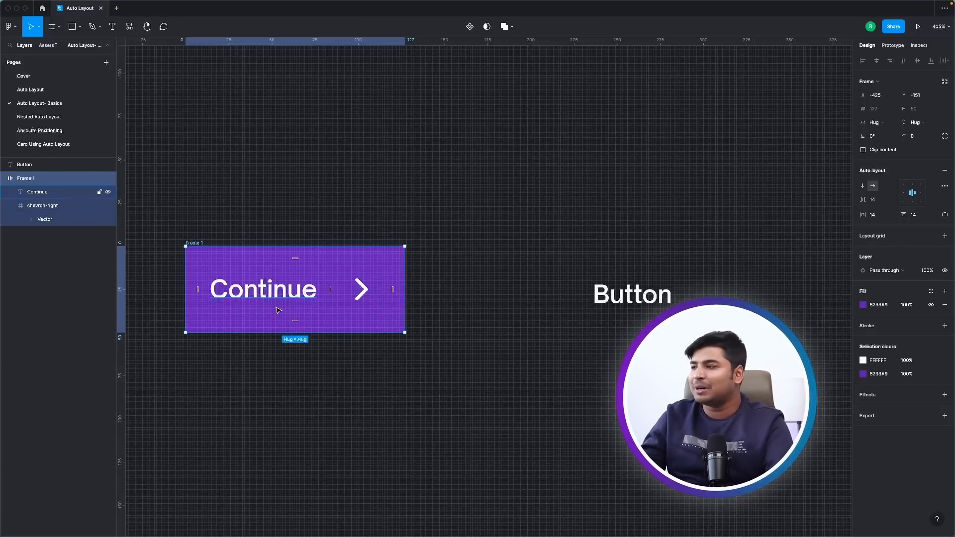
left_click(626, 295)
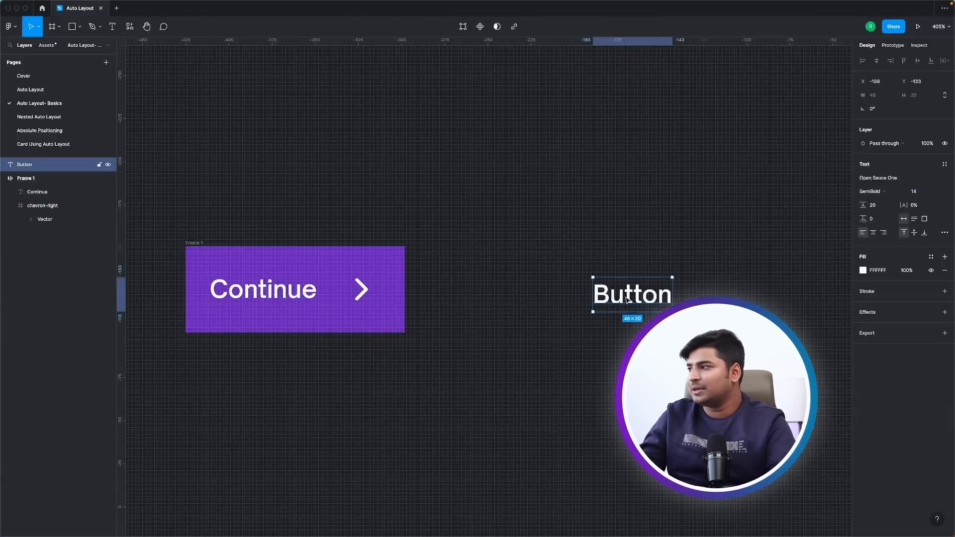
left_click_drag(626, 295, 346, 318)
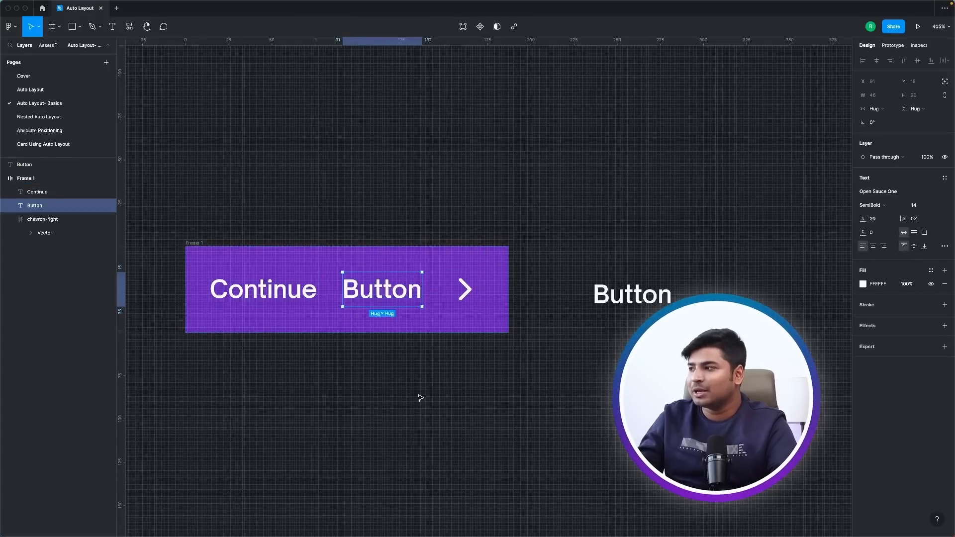
left_click(403, 400)
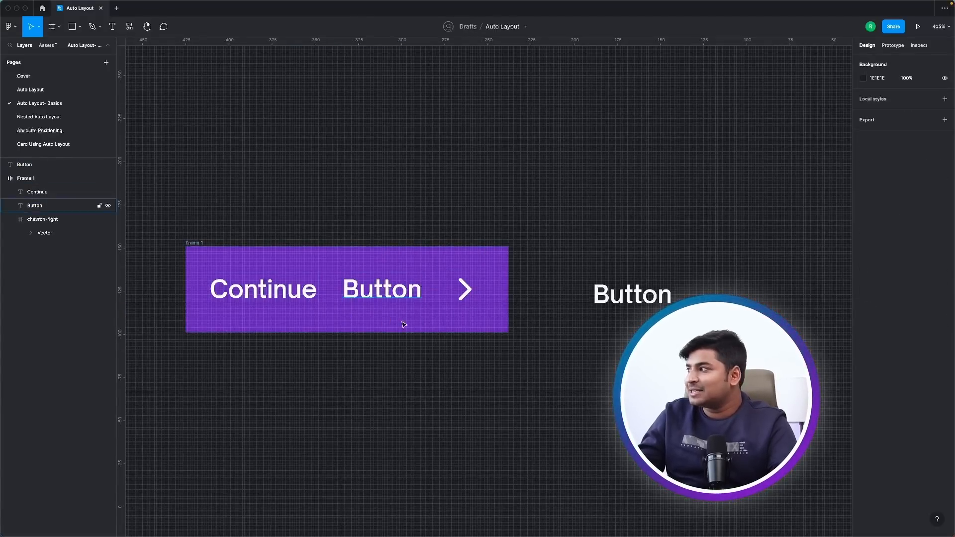
left_click(379, 297)
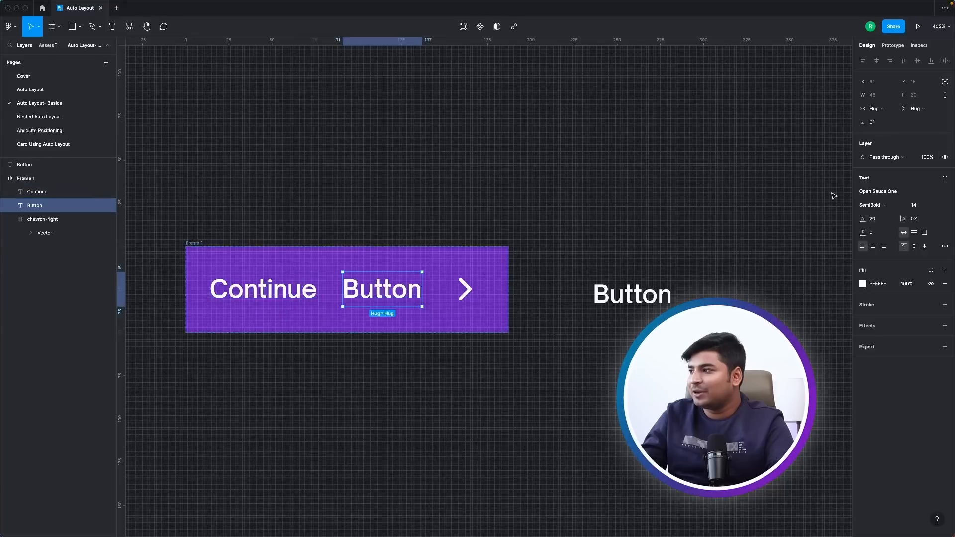
left_click(345, 314)
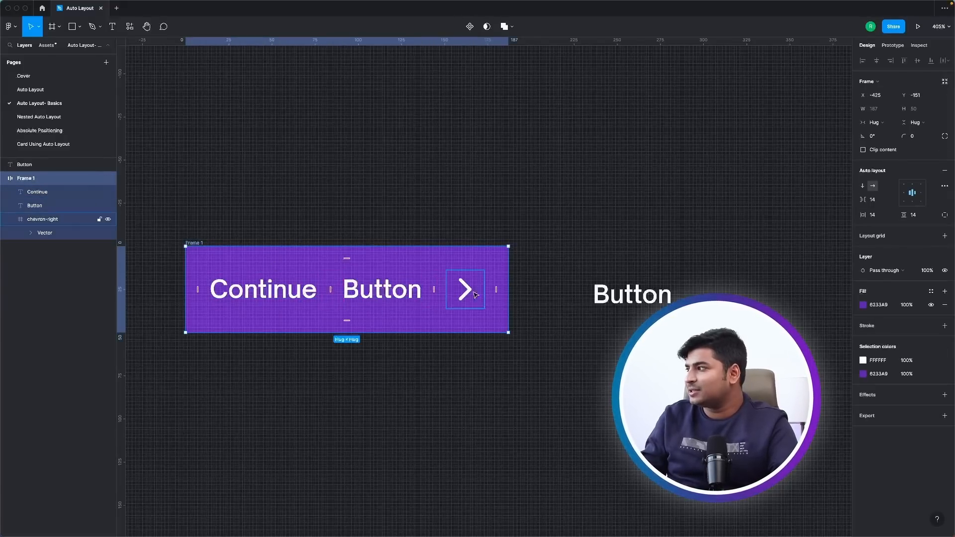
Try wider item spacing up to 42 in the purple frame, reduce it to 8, and remove the Button text copy from it.
left_click(875, 200)
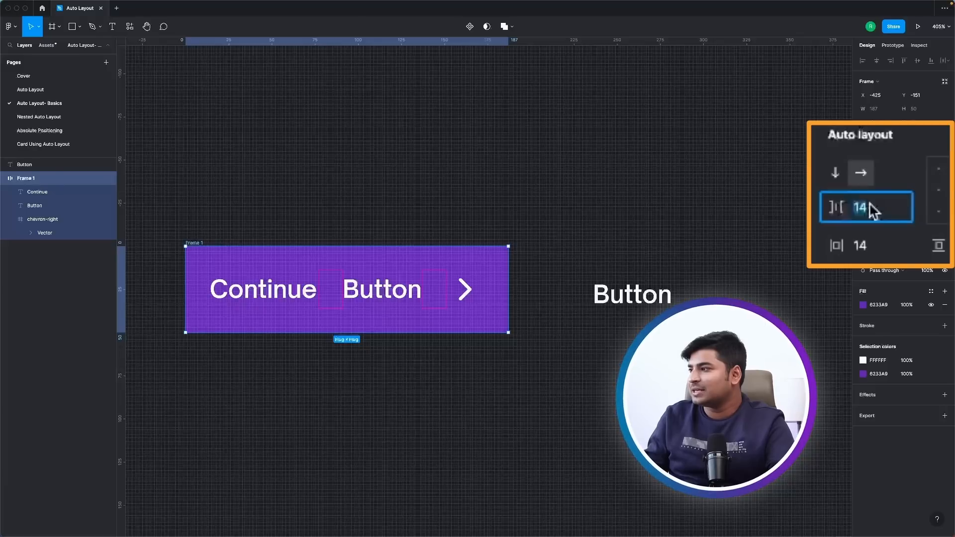
key("Up")
key("Up")
key("Up")
key("Up")
key("Up")
key("Up")
key("Up")
key("Up")
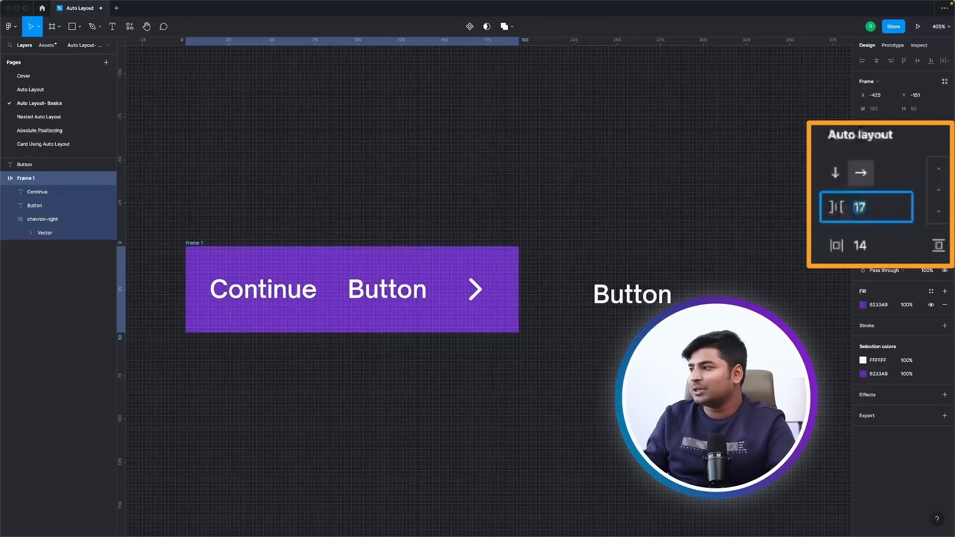
key("shift+Up")
key("shift+Up")
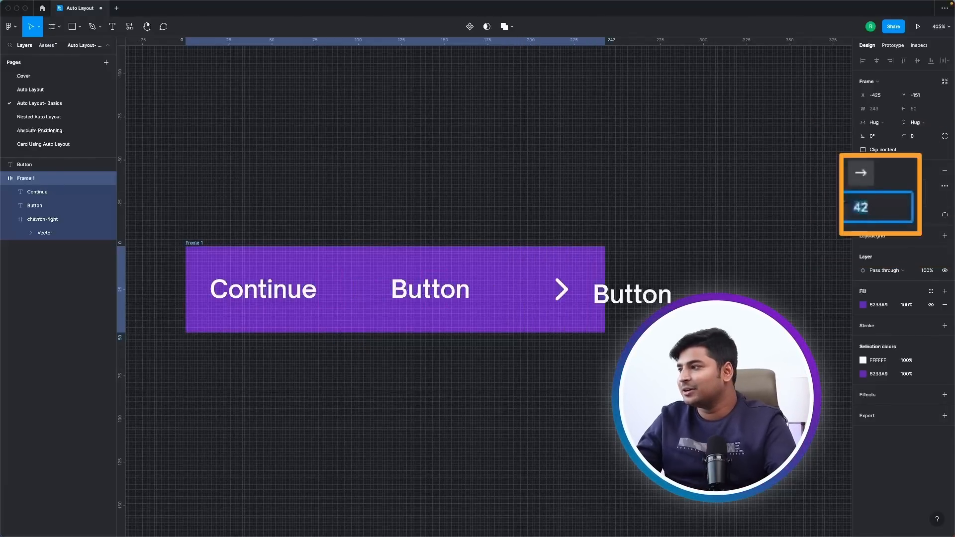
key("shift+Down")
key("shift+Down")
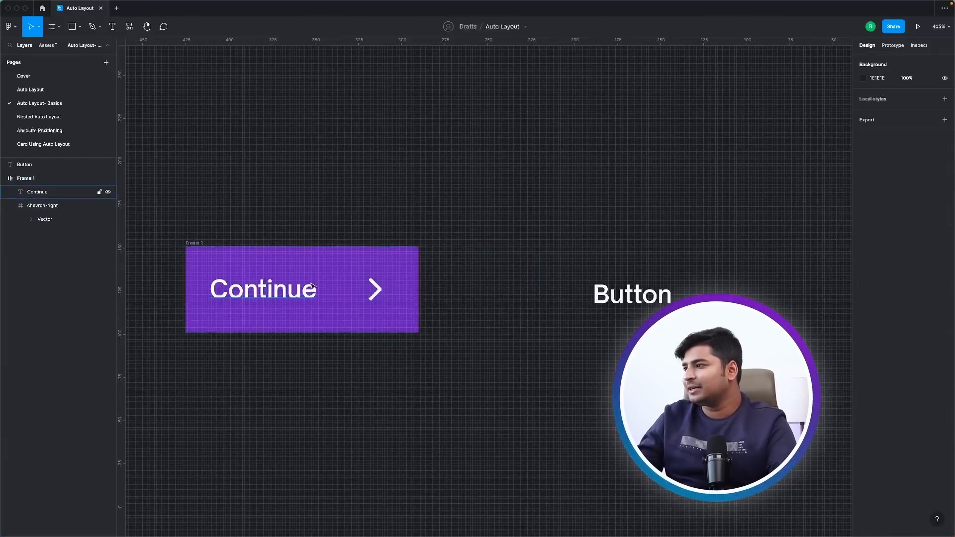
left_click(312, 286)
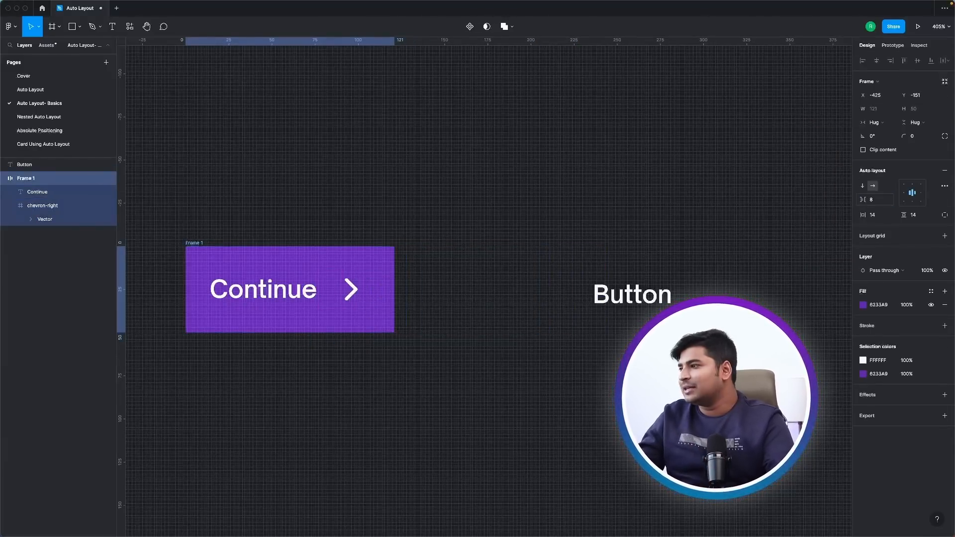
left_click(592, 340)
Wrap the standalone Button text in its own auto layout frame.
scroll(476, 325, "right", 10)
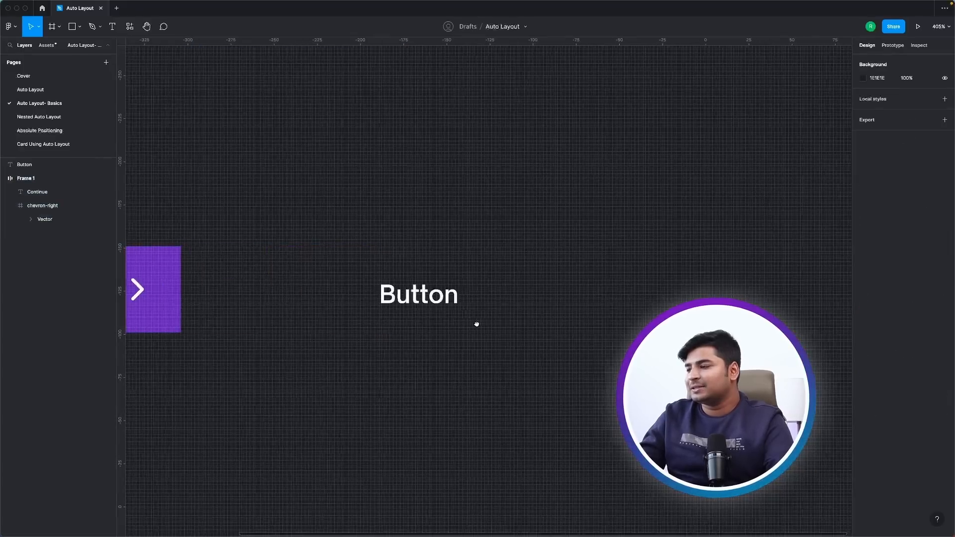
left_click(370, 302)
scroll(509, 389, "down", 3, "ctrl")
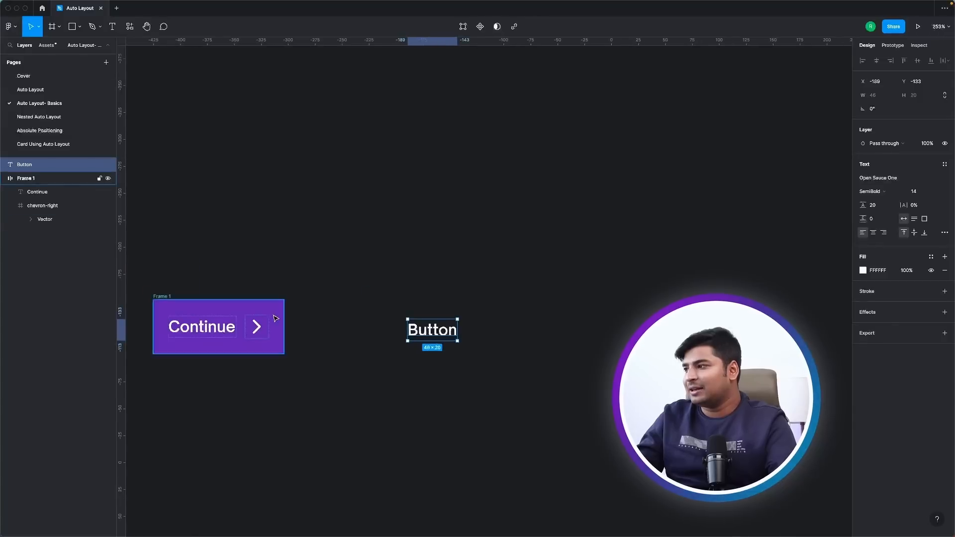
scroll(427, 318, "up", 6, "ctrl")
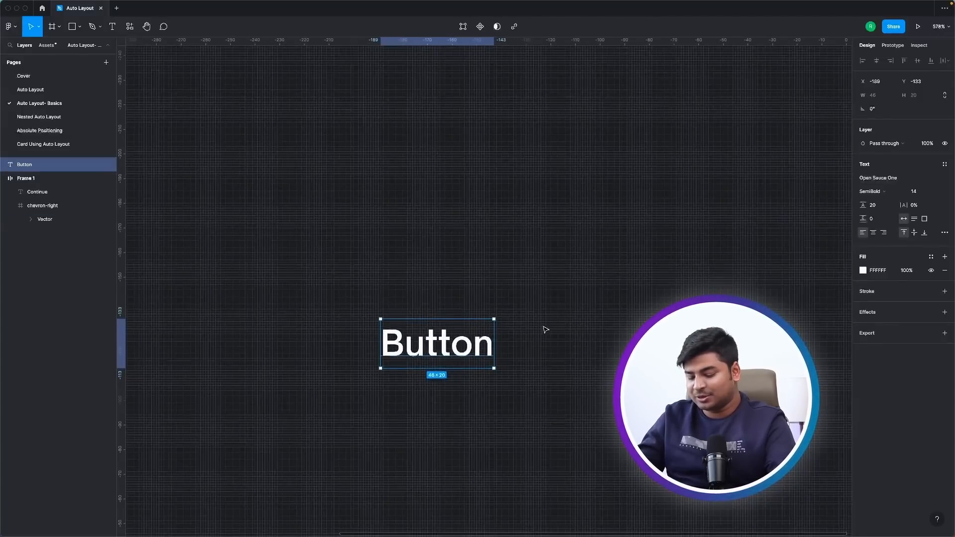
key("shift+a")
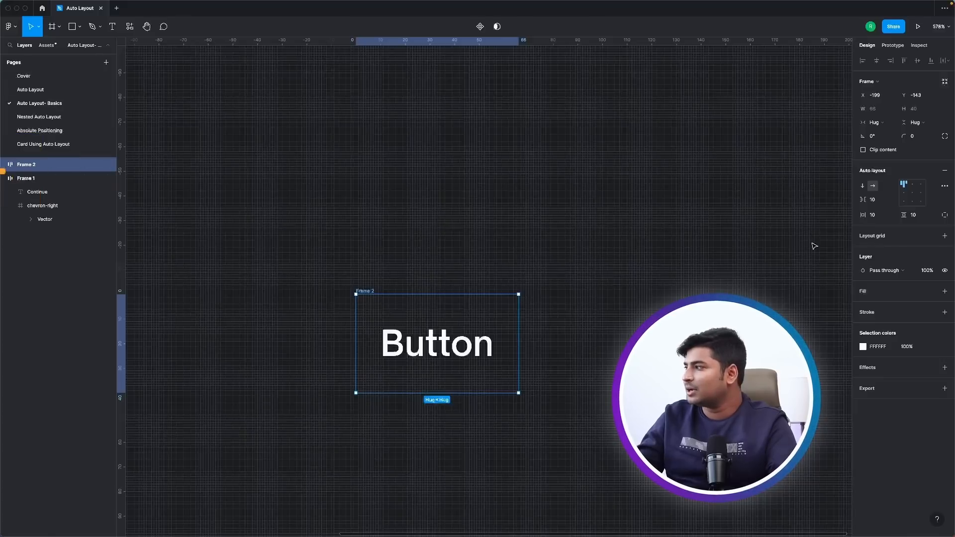
Add a fill to the new Button frame and set it to the purple document color 6233A9.
left_click(944, 291)
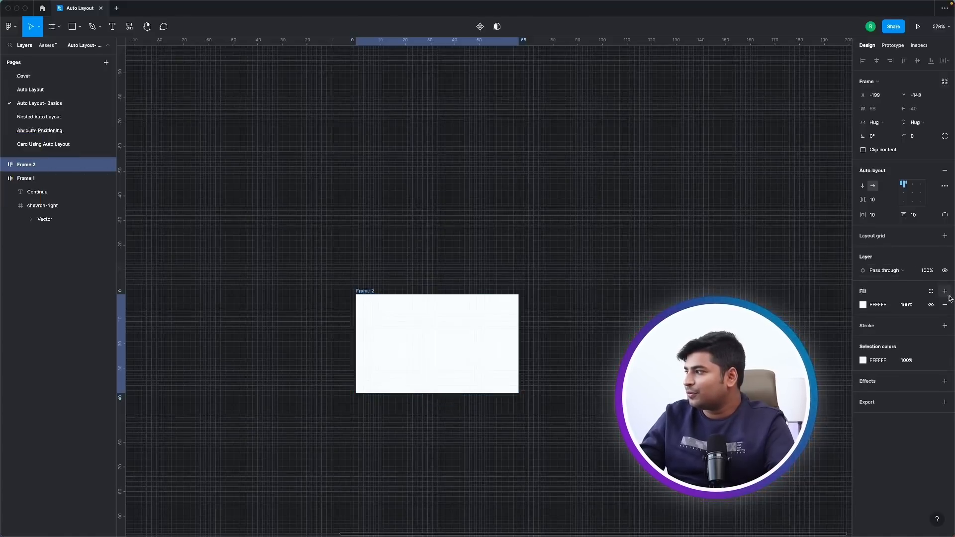
left_click(862, 304)
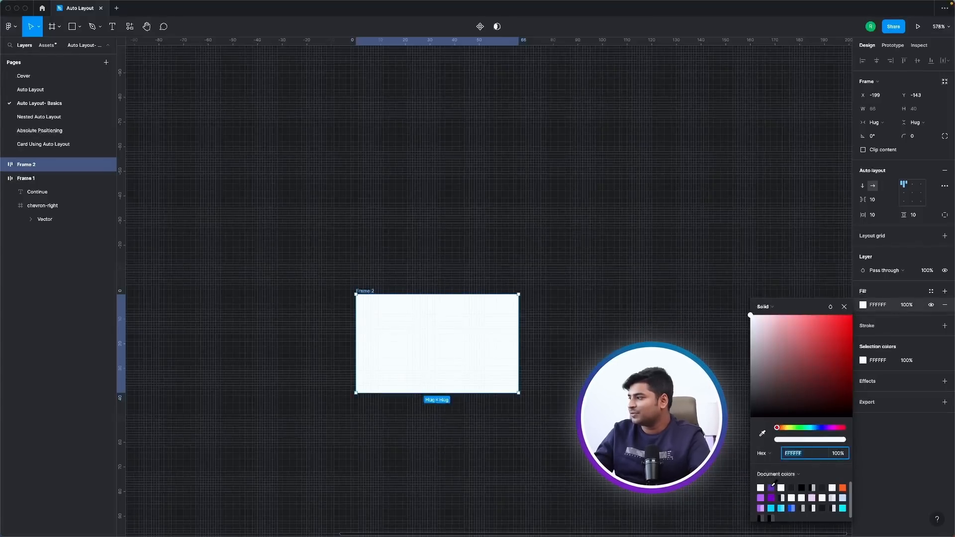
left_click(772, 488)
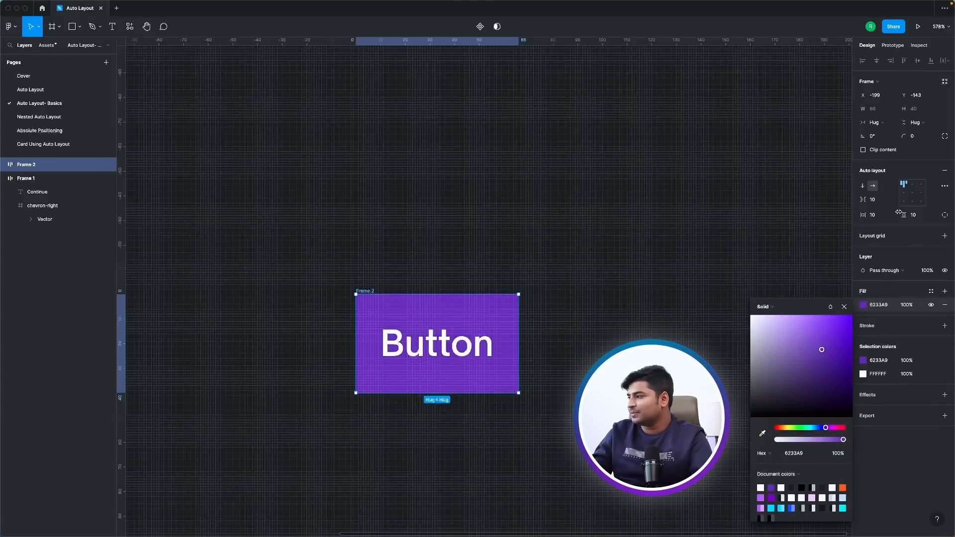
Set the purple Button frame's horizontal padding to 25, keep vertical padding at 10, and align its content to the center.
left_click_drag(865, 215, 905, 220)
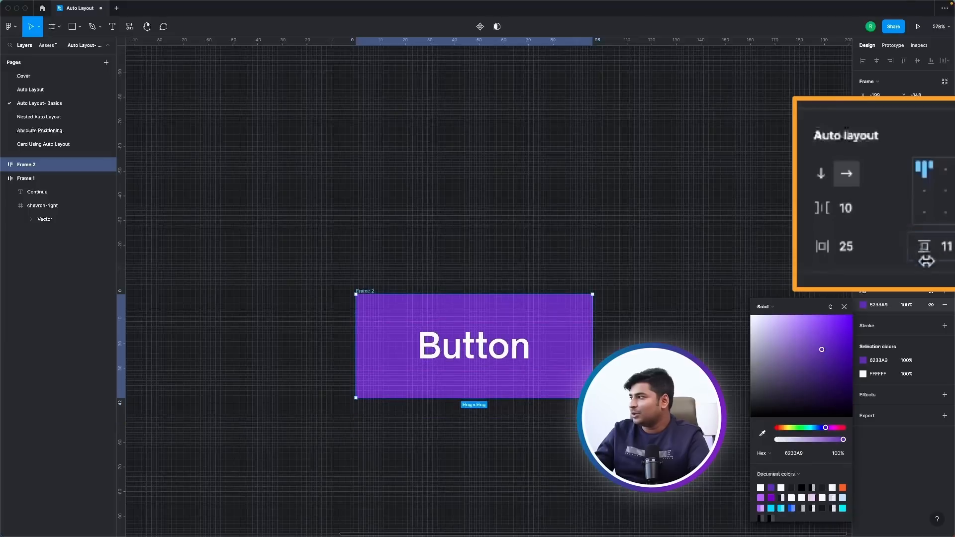
key("super+z")
left_click(912, 193)
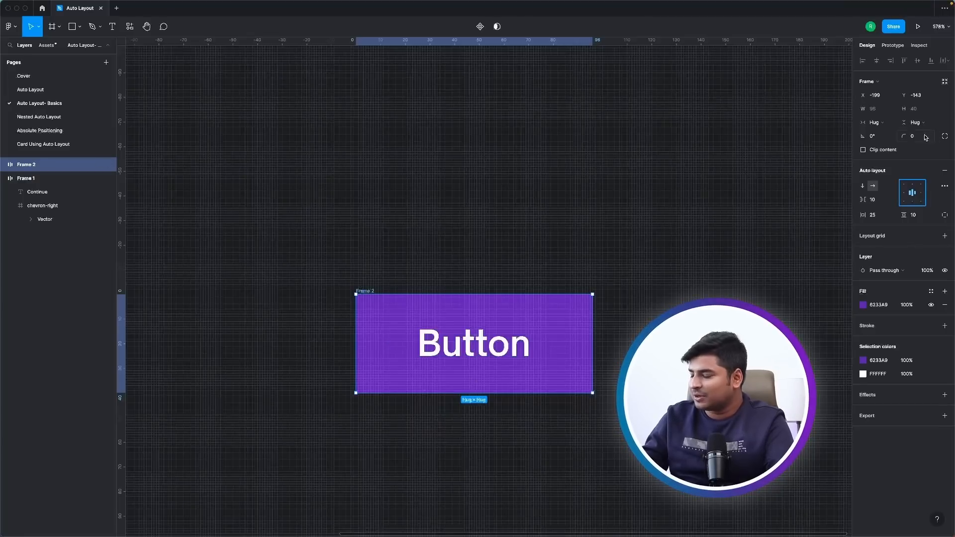
Round the corners of the purple Button frame.
key("shift+Up")
key("Down")
key("Down")
key("Down")
key("Down")
key("Down")
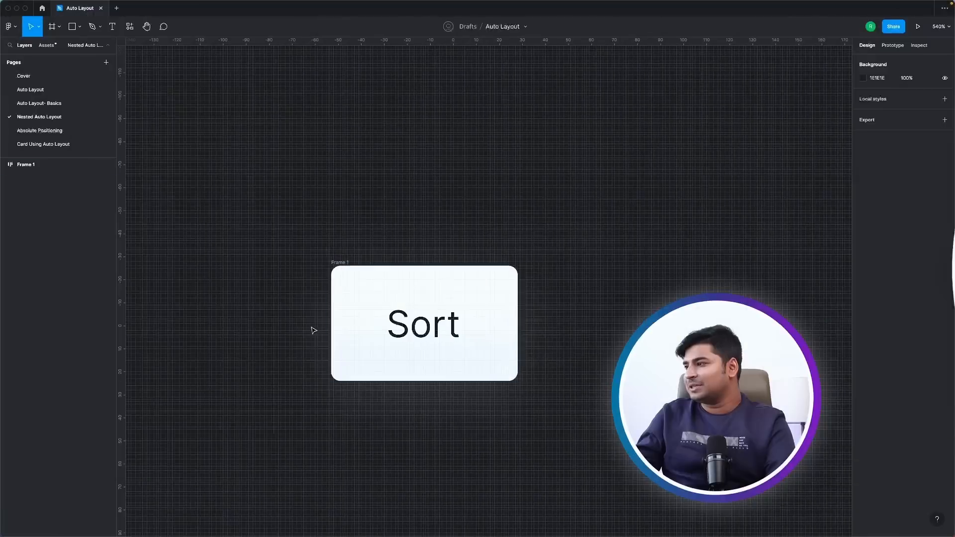
On the Nested Auto Layout page, duplicate the Sort button three times into a horizontal row with gaps of 40.
scroll(313, 330, "down", 5)
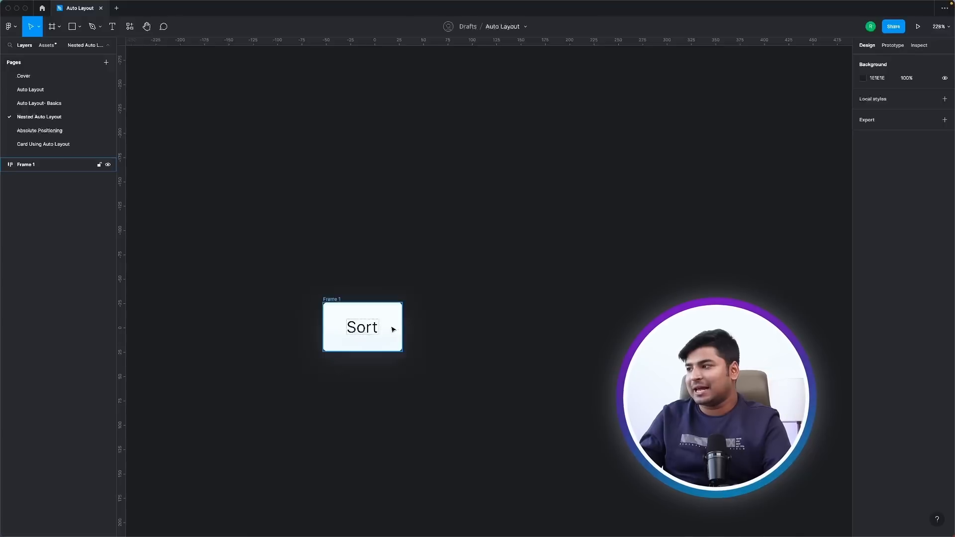
left_click(371, 331)
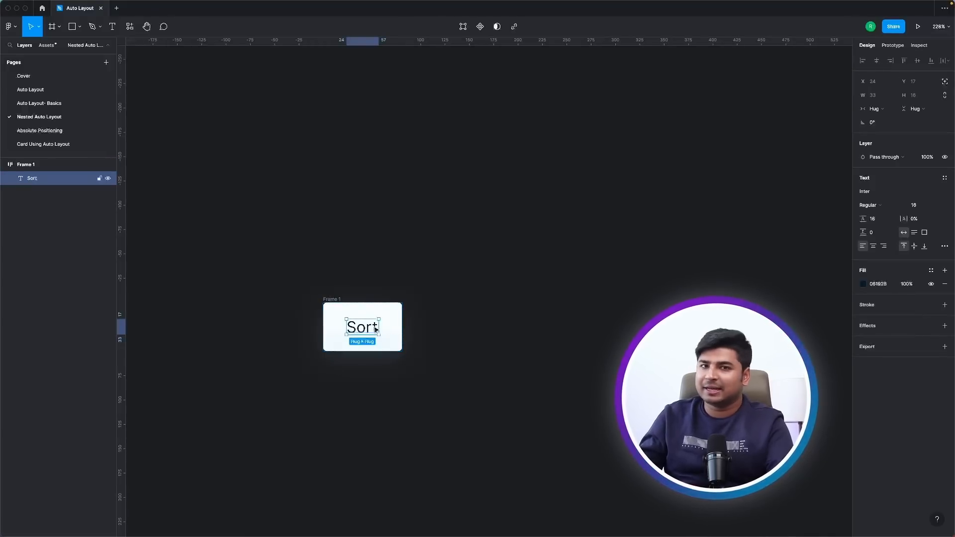
left_click(330, 301)
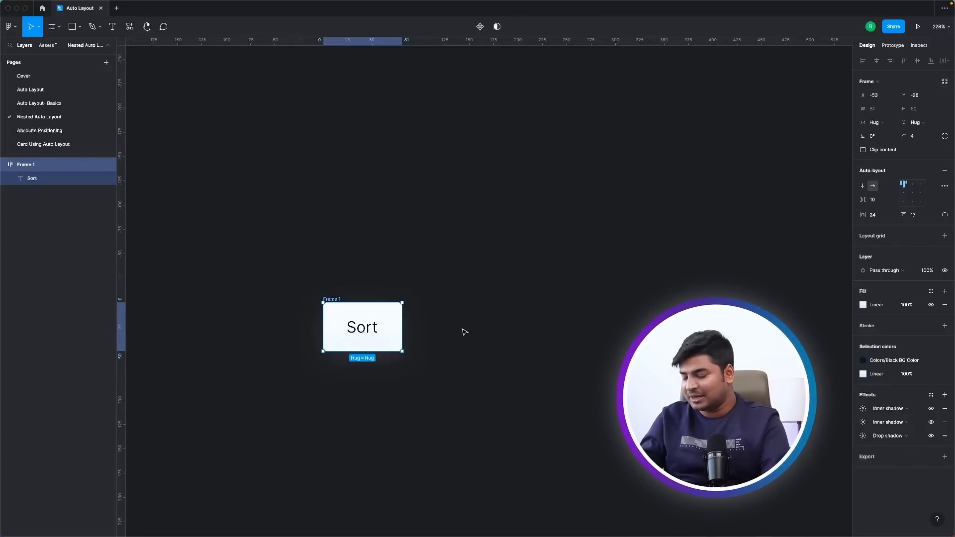
key("ctrl+d")
key("ctrl+d")
key("ctrl+d")
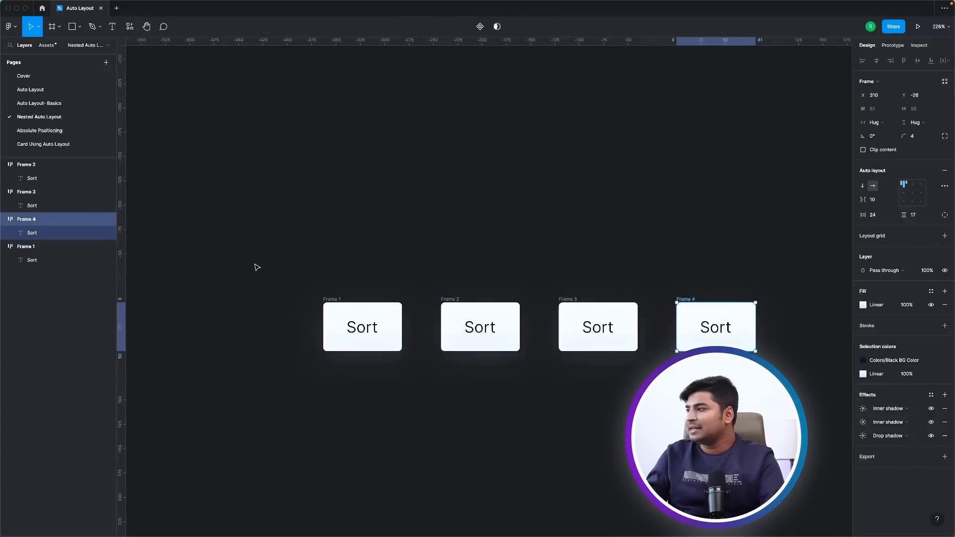
Wrap the four Sort buttons in one horizontal auto layout frame and set its item spacing to 16.
left_click_drag(254, 268, 826, 451)
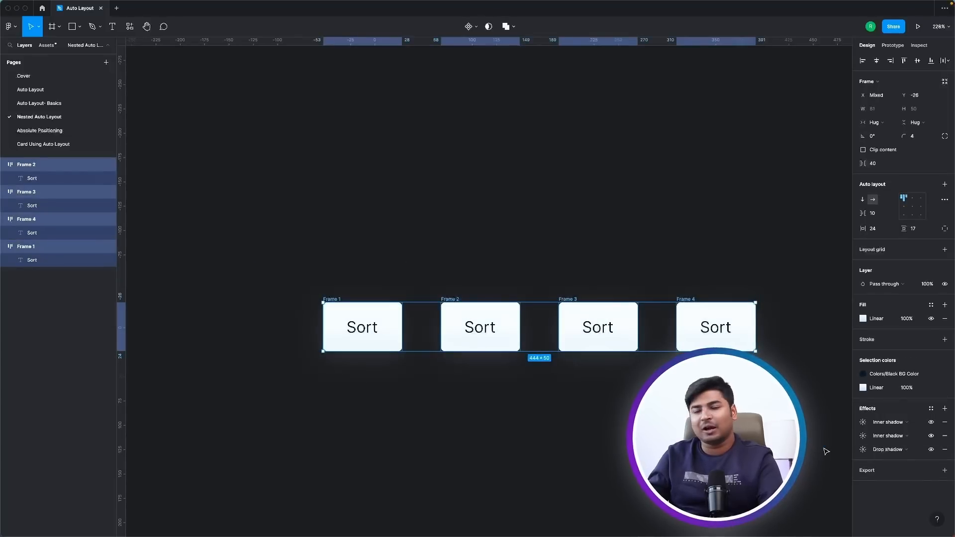
key("shift+a")
left_click(777, 265)
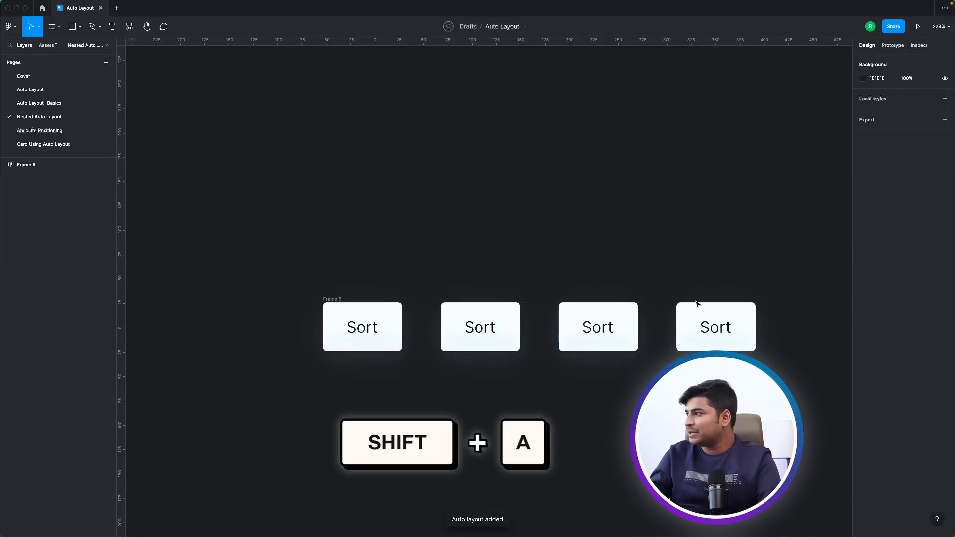
left_click(330, 304)
left_click(885, 199)
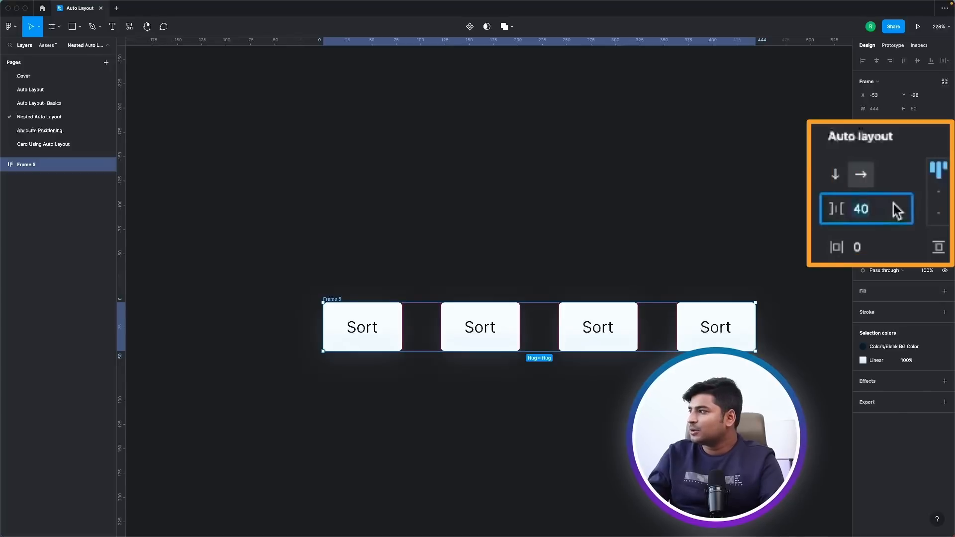
key("BackSpace")
type("16")
key("Return")
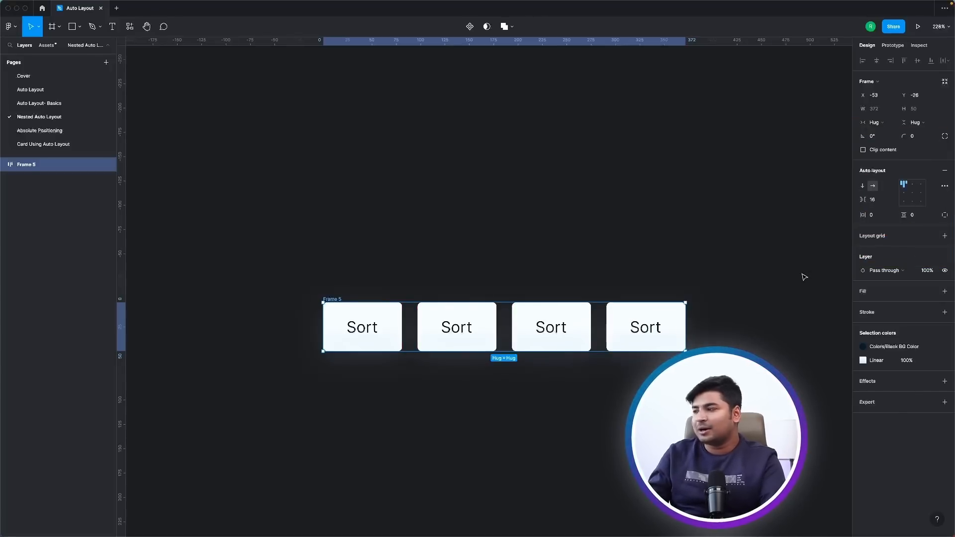
Reduce the item spacing of the outer auto layout frame around the Sort buttons to 12.
left_click(398, 275)
left_click(336, 299)
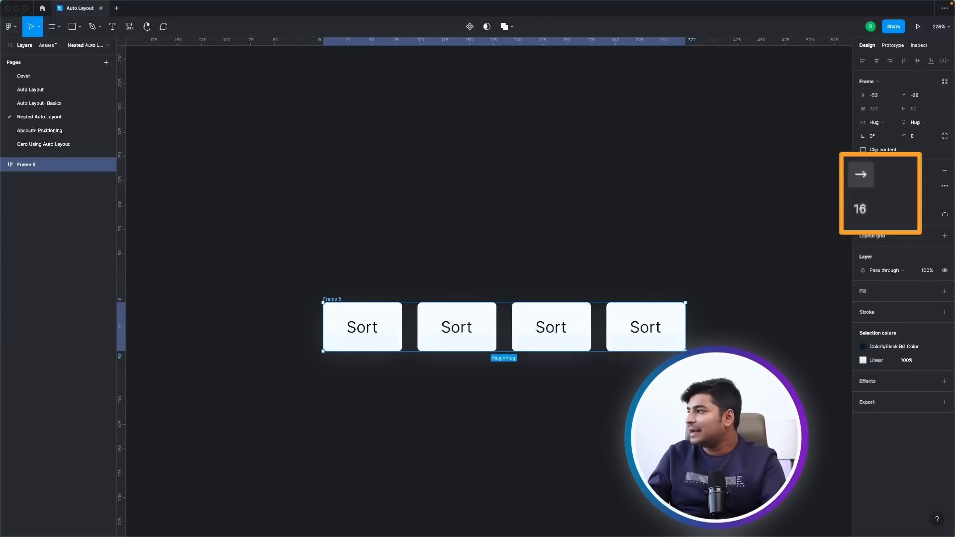
left_click_drag(864, 199, 834, 209)
left_click(881, 218)
type("12")
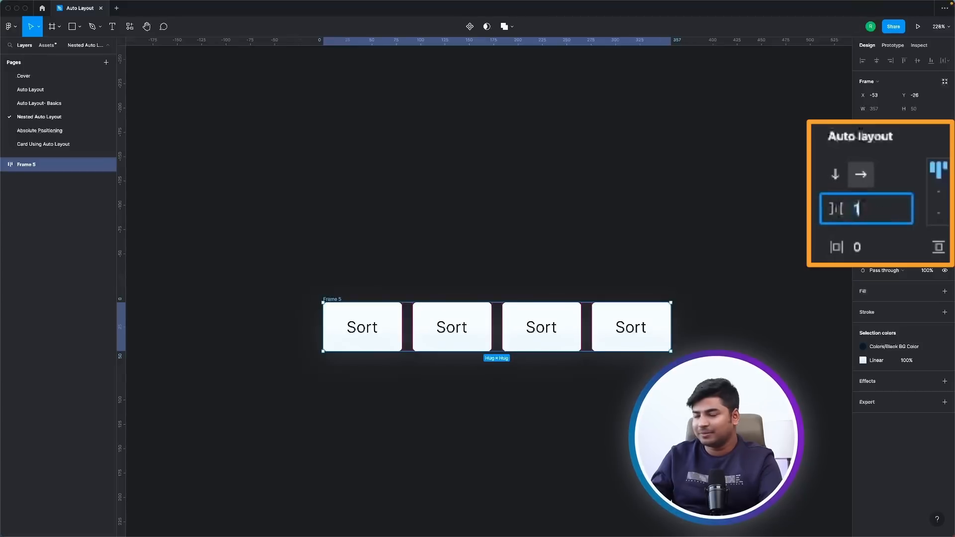
key("Return")
Try an item spacing of 27 inside the first Sort button's own frame and undo it.
left_click(383, 319)
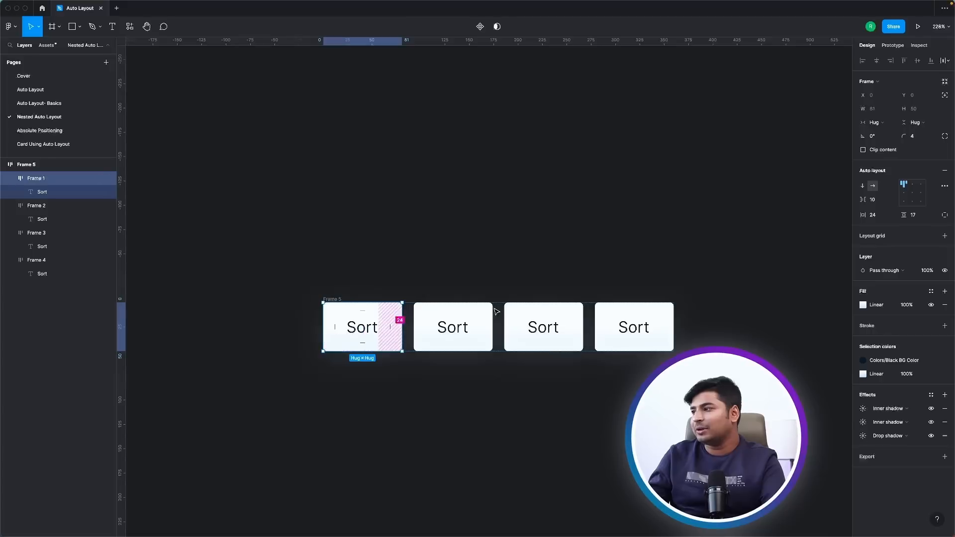
left_click_drag(837, 215, 885, 215)
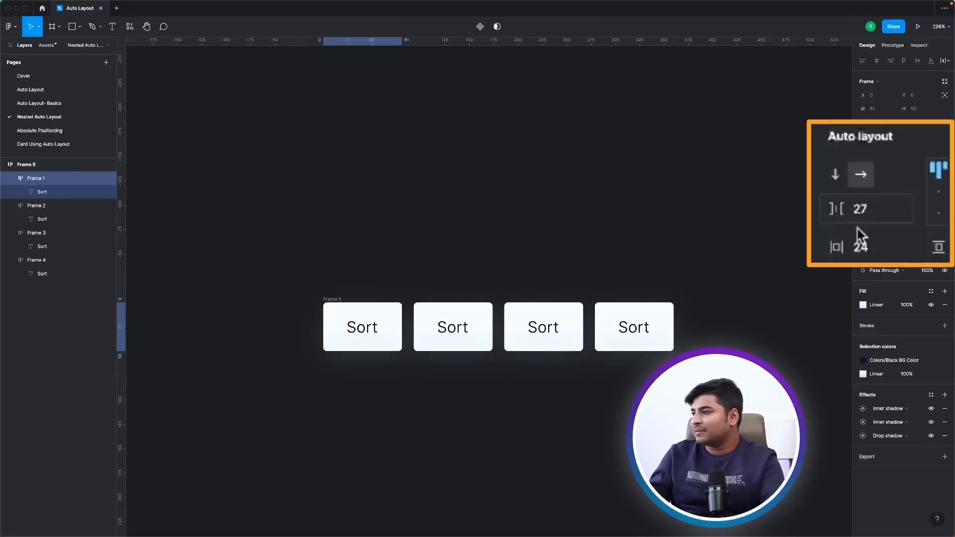
key("super+z")
mouse_move(836, 251)
left_mouse_down()
mouse_move(867, 251)
mouse_move(822, 247)
mouse_move(865, 243)
mouse_move(838, 247)
left_mouse_up()
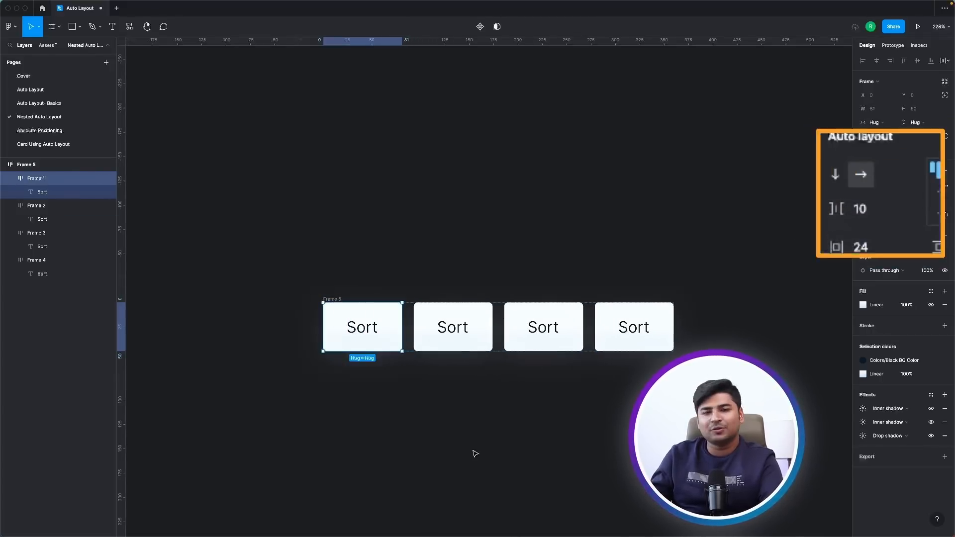
Change the text of the second Sort button to Filters.
double_click(452, 327)
type("Full")
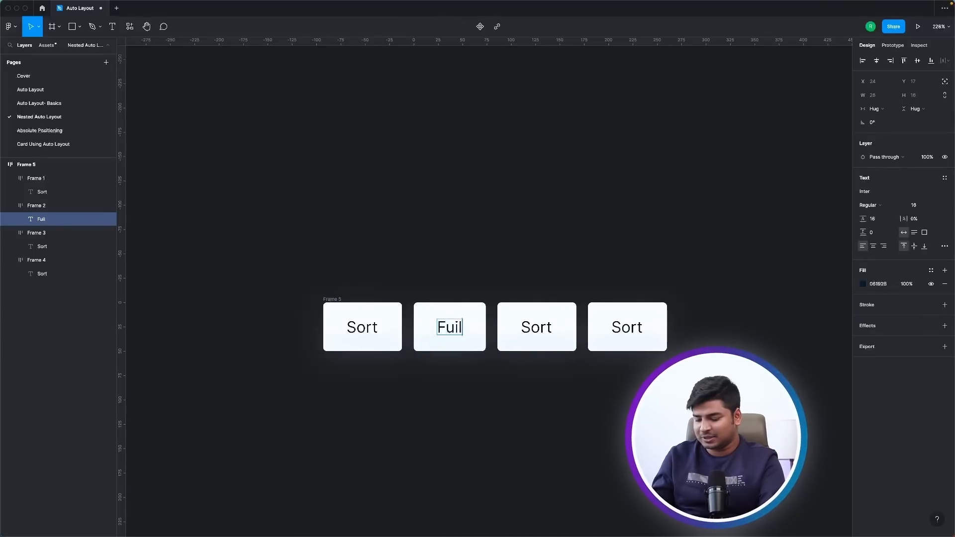
key("BackSpace")
key("BackSpace")
key("BackSpace")
type("ilters")
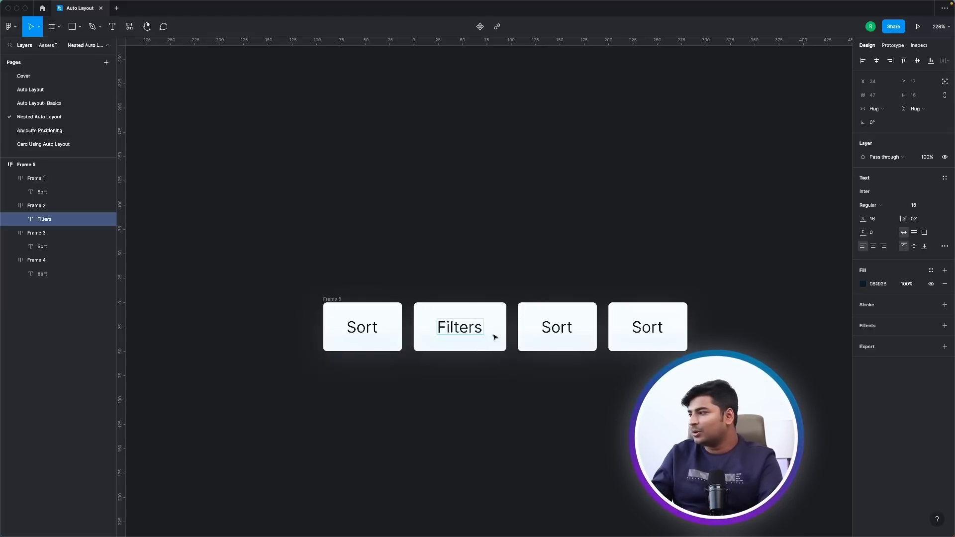
Change the third button's text to Likes and the fourth button's text to Fast Delivery.
left_click(555, 328)
double_click(554, 328)
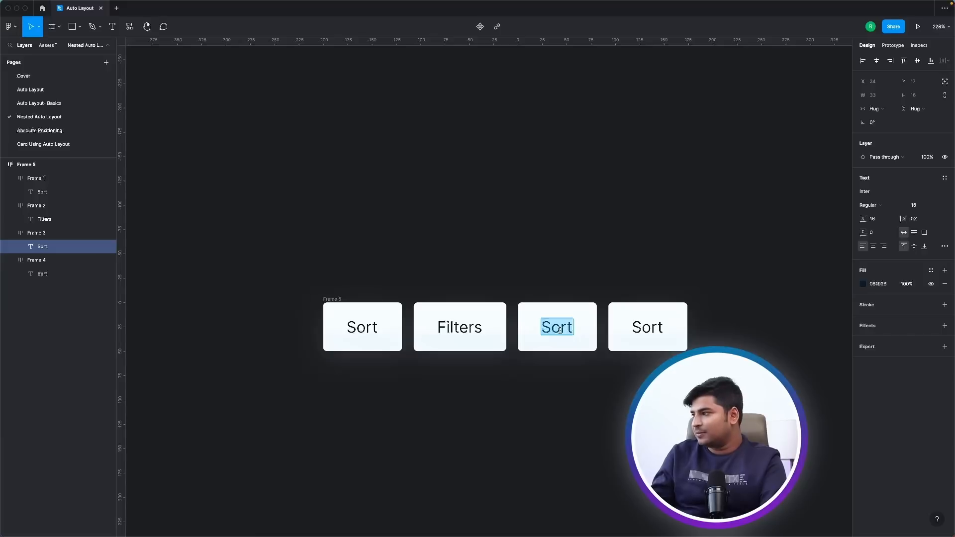
type("Likes")
double_click(654, 326)
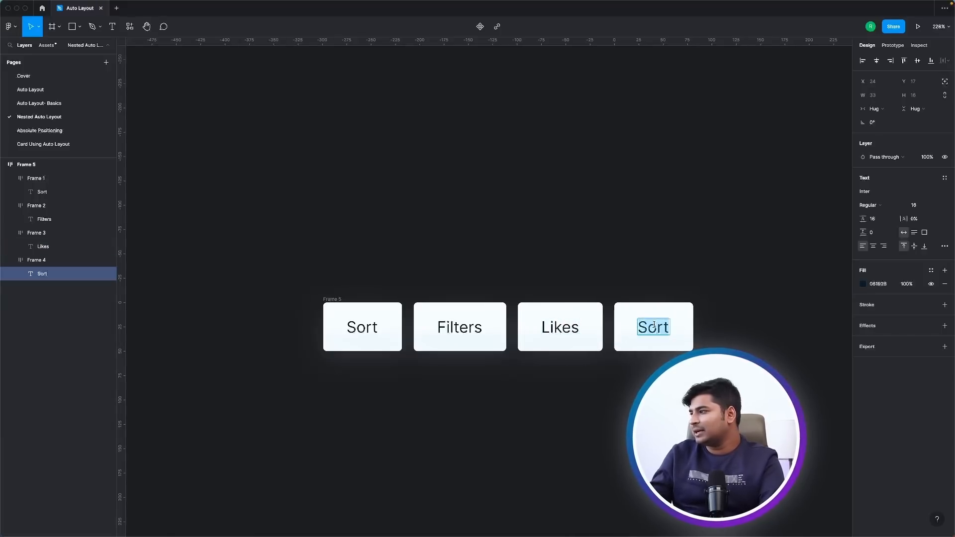
type("Fast De")
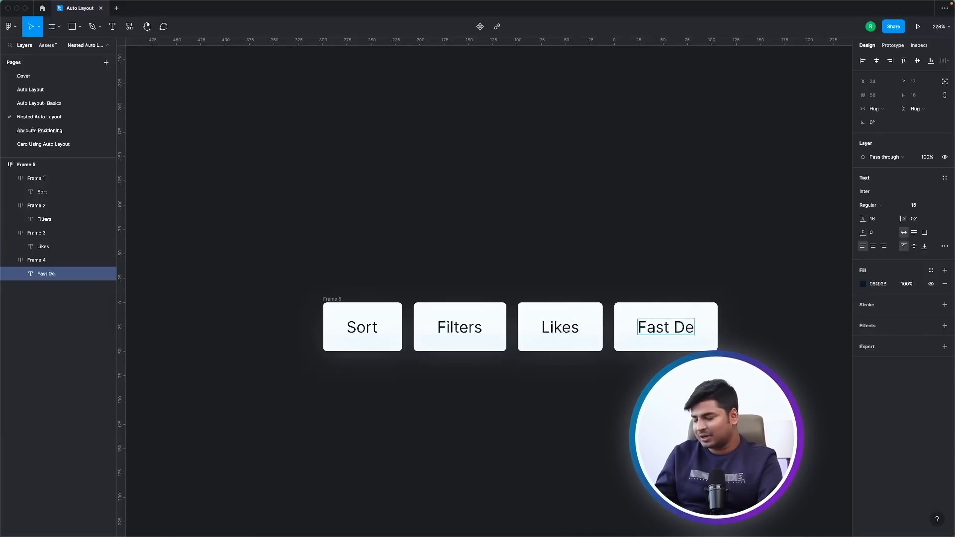
type("livery")
left_click(537, 229)
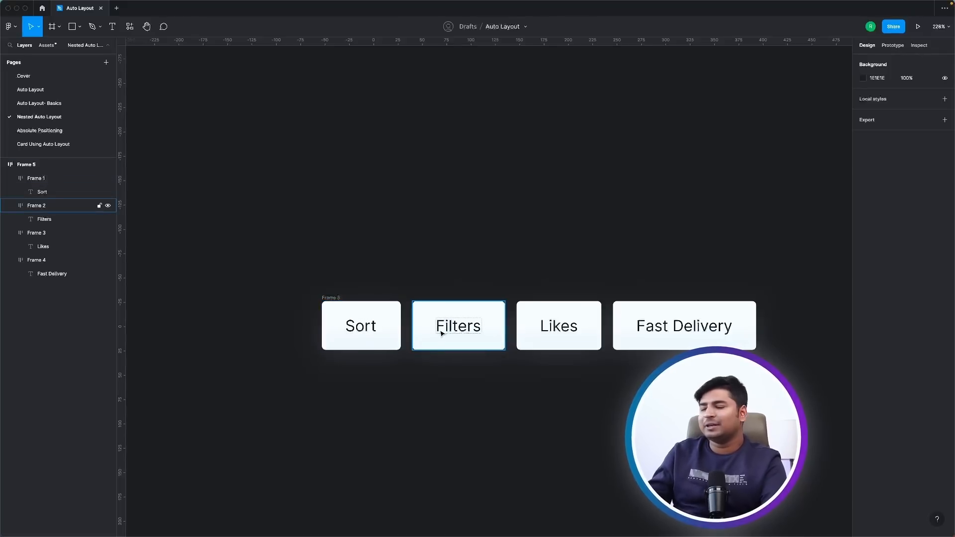
Run the Feather Icons plugin.
left_click(10, 27)
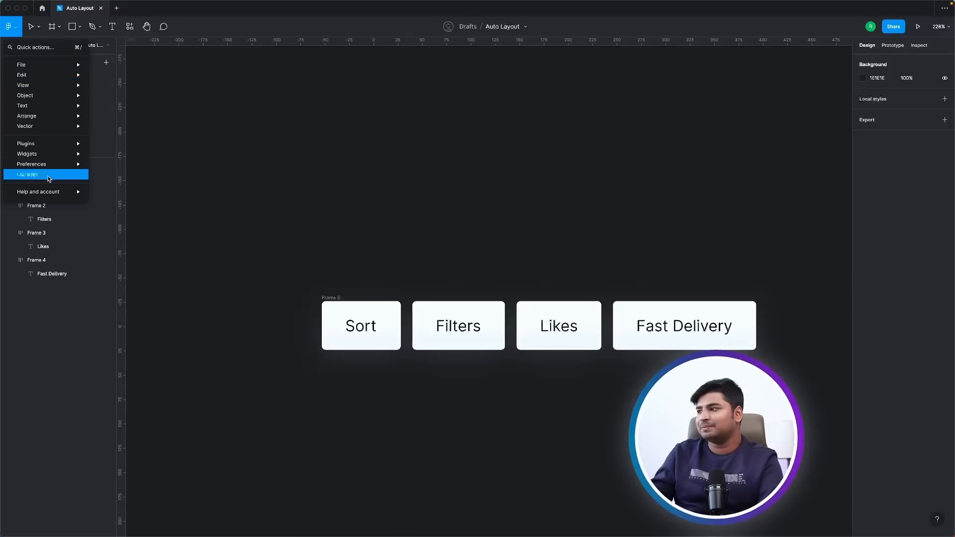
mouse_move(80, 144)
left_click(118, 154)
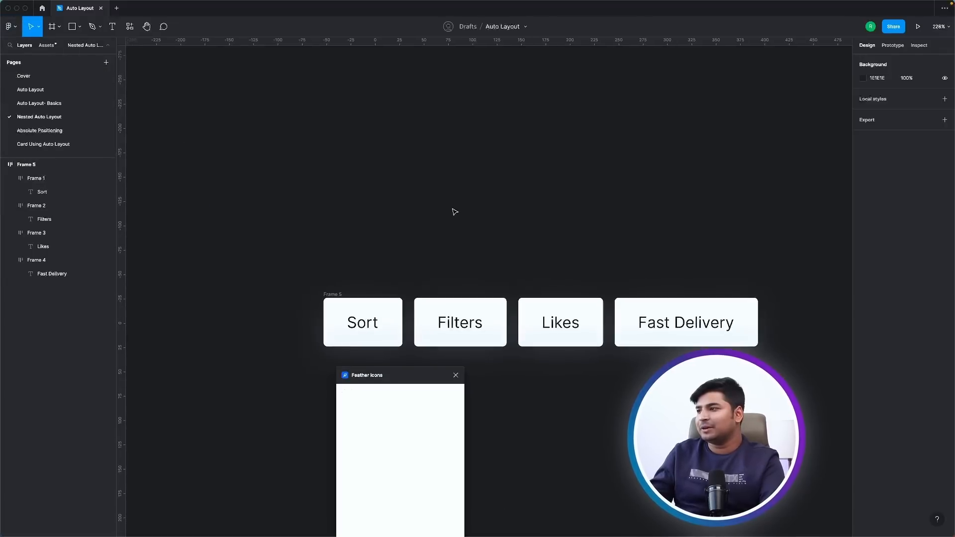
Search the Feather icons for "sort" and clear the search.
type("sort")
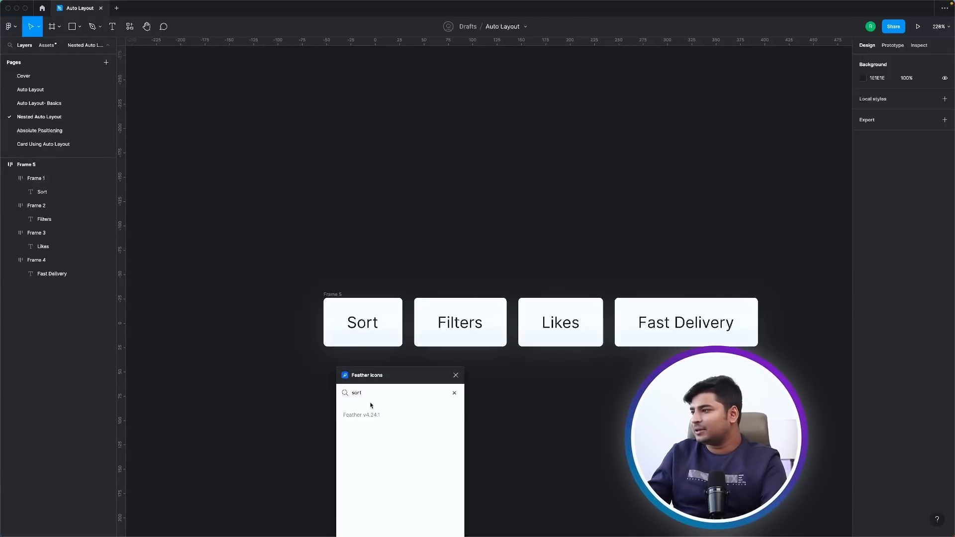
key("BackSpace")
key("BackSpace")
key("BackSpace")
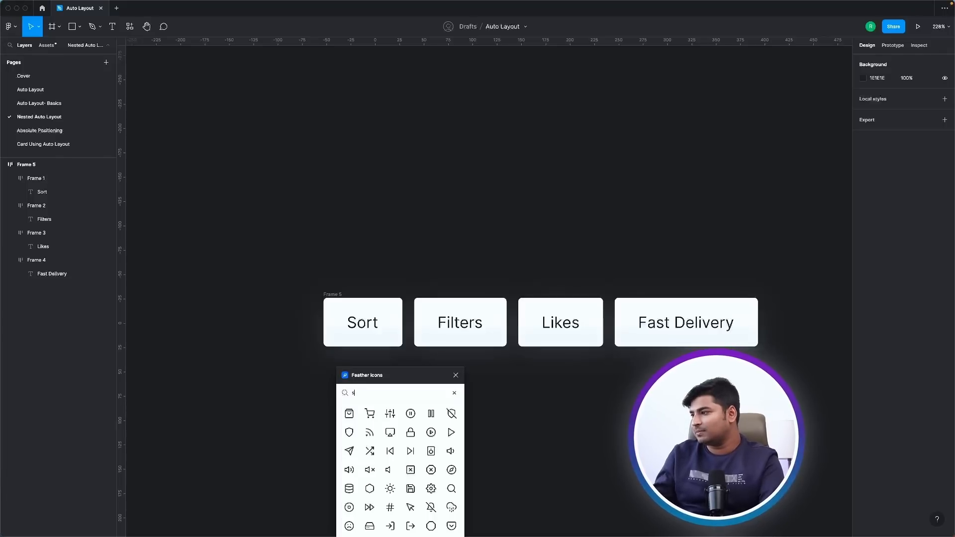
key("BackSpace")
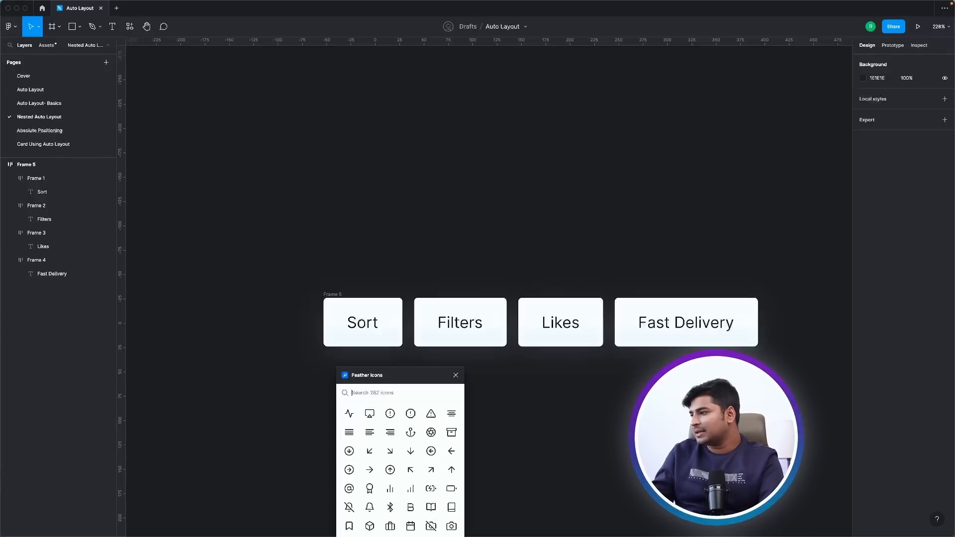
Insert the arrow-down icon before the text in the Sort button and center-align the button's content.
left_click(410, 451)
left_click_drag(494, 293, 354, 321)
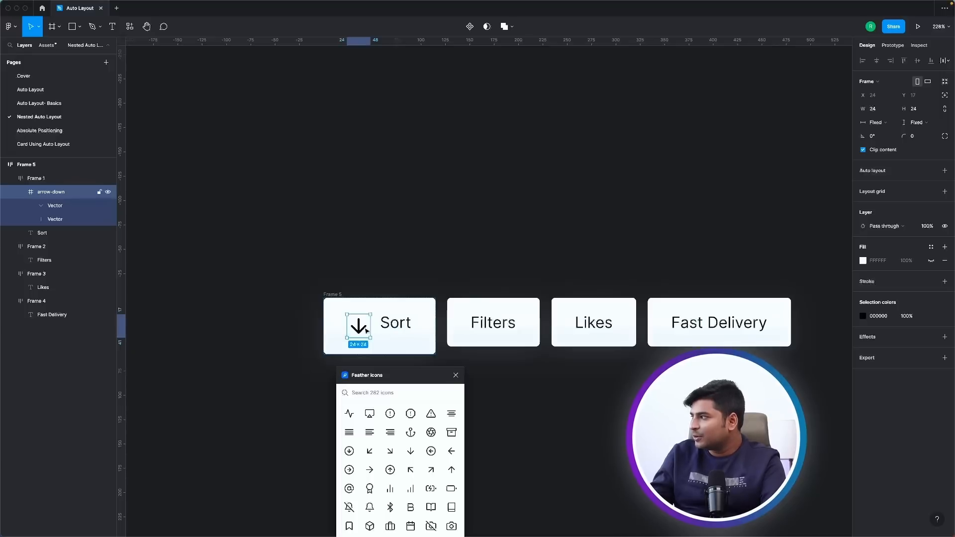
left_click(398, 340)
left_click(911, 193)
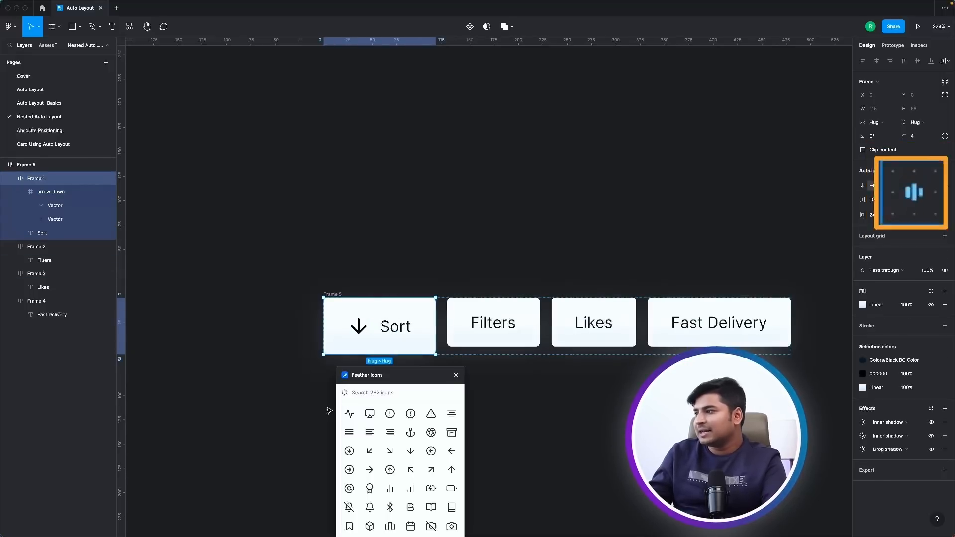
Resize the arrow-down icon in the Sort button proportionally to 16 by 16.
scroll(415, 347, "right", 1)
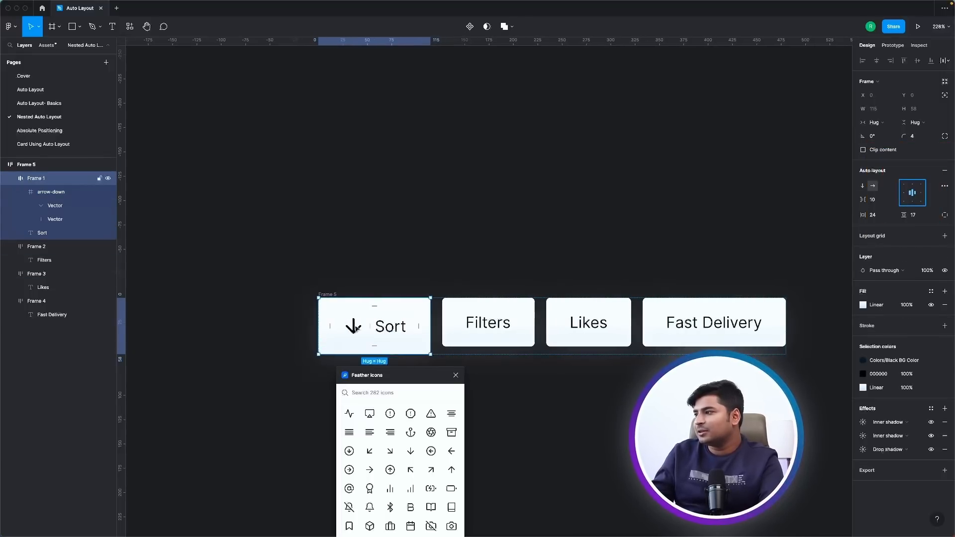
double_click(356, 326)
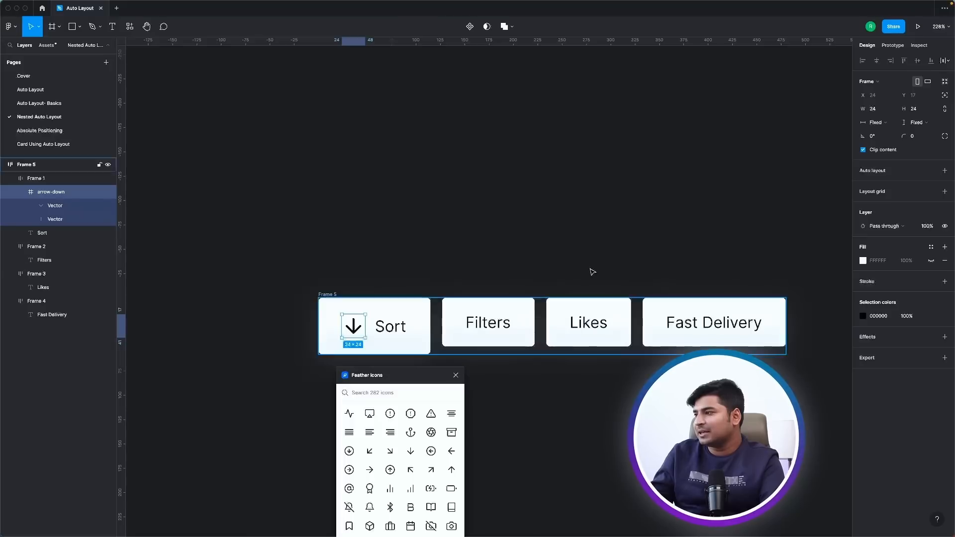
left_click(952, 123)
key("shift+Down")
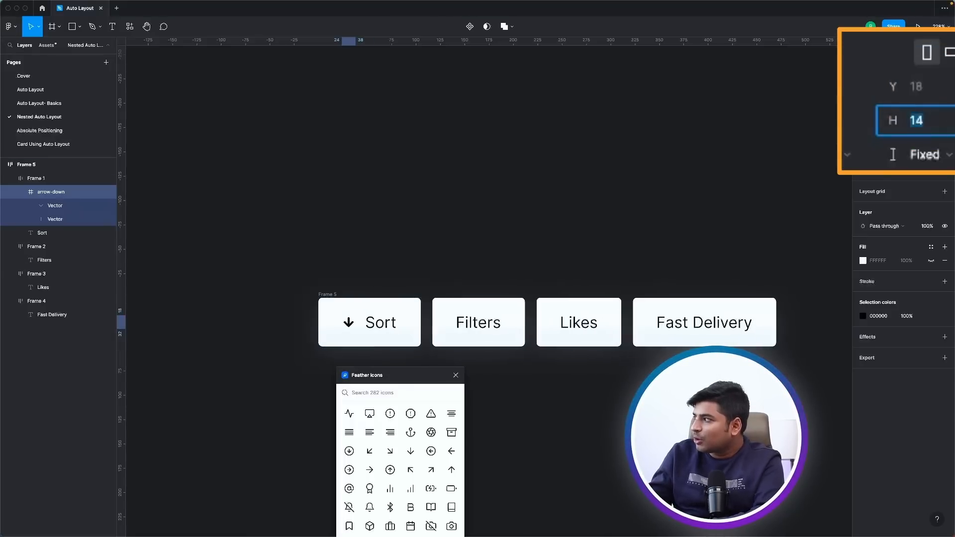
key("Up")
key("Up")
key("Down")
key("Down")
key("Down")
key("Up")
key("Up")
key("Up")
key("Up")
key("Up")
key("Up")
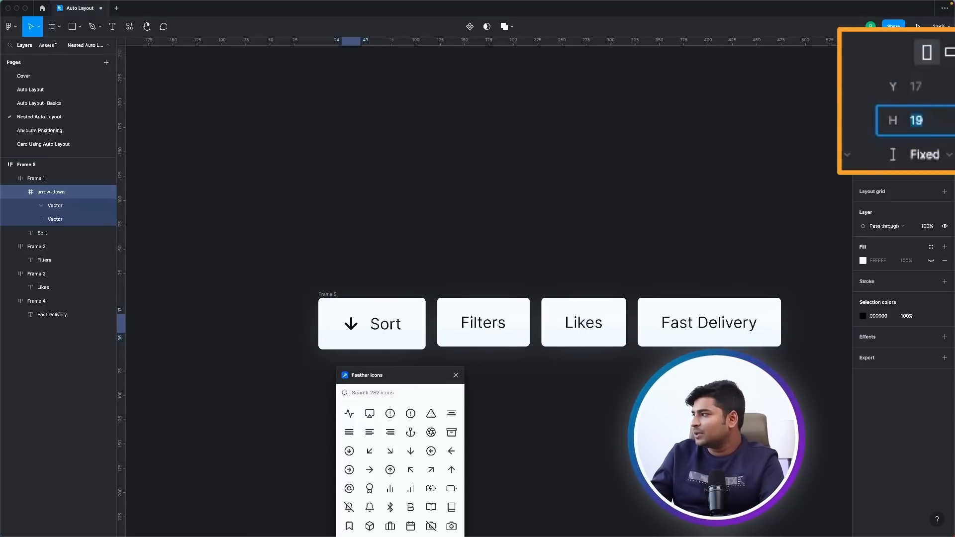
key("Down")
key("Down")
key("Down")
Set the stroke width of both arrow-down icon vectors to 1.
scroll(369, 322, "up", 5)
left_click(56, 205)
left_click(56, 219, "shift")
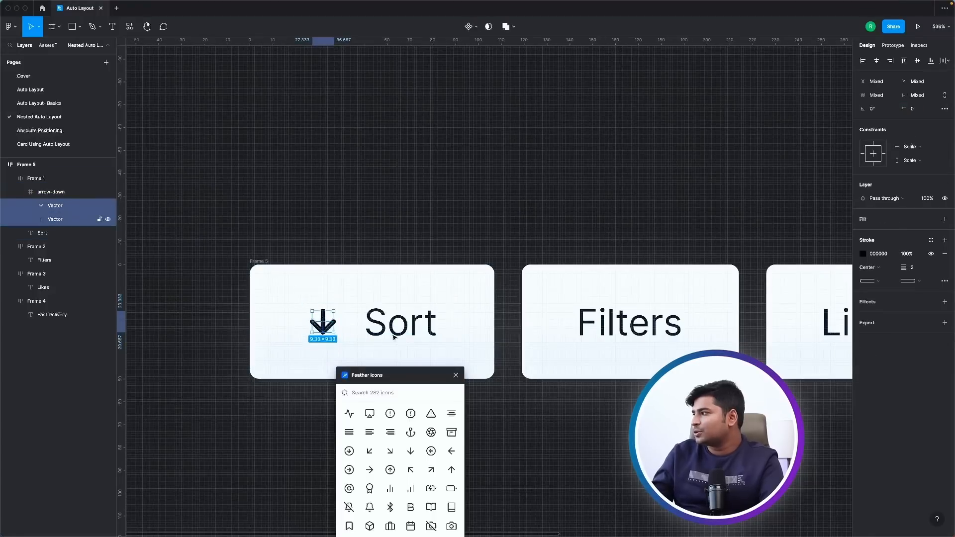
left_click(913, 266)
type("1")
key("Return")
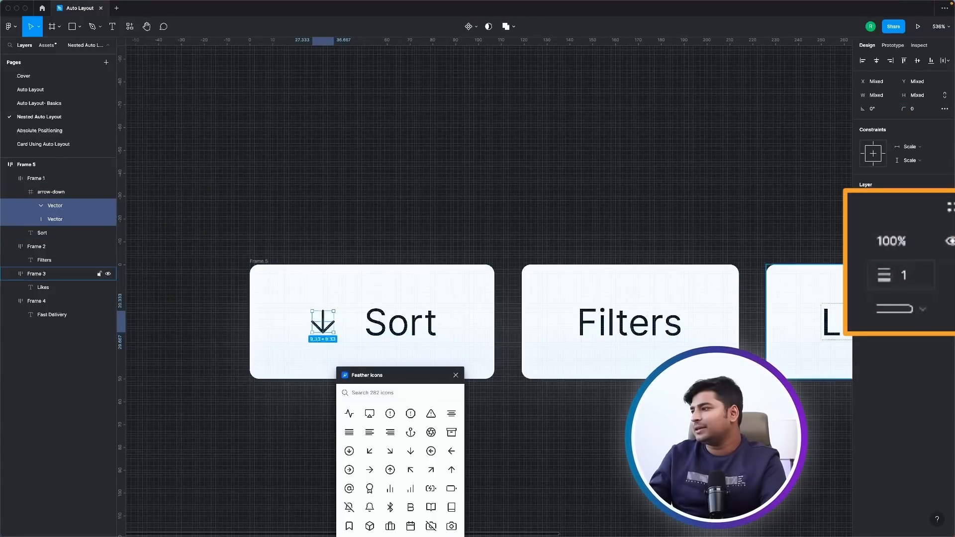
Set the stroke width of the selected arrow-down icon vectors to 1.2.
left_click(913, 268)
type("1.2")
key("Return")
left_click(302, 185)
scroll(528, 248, "down", 3)
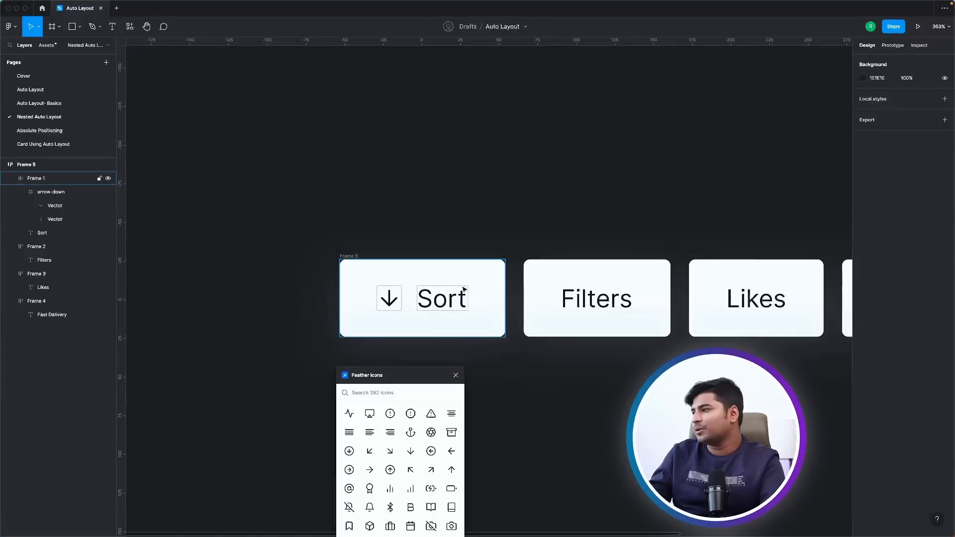
Set the auto layout spacing between the icon and text in the Sort button to 8.
left_click(465, 292)
left_click(875, 200)
type("8")
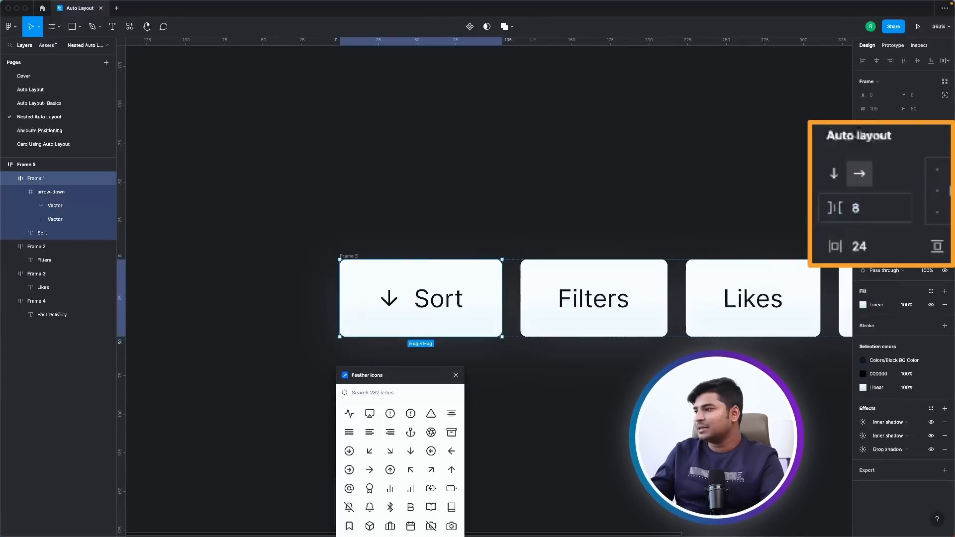
key("Return")
left_click(572, 440)
Search the Feather icons for "filter" and insert the filter icon before the text in the Filters button.
left_click(374, 394)
type("filter")
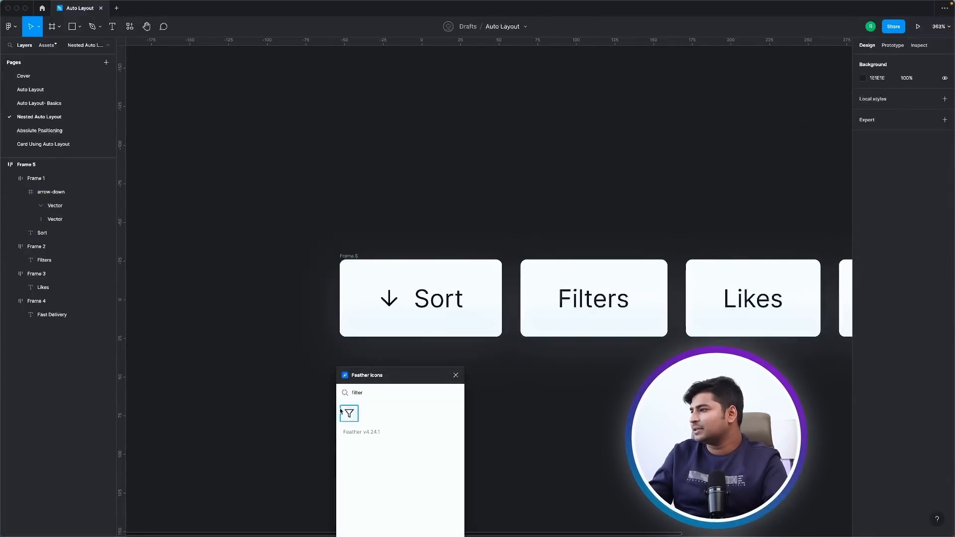
left_click_drag(341, 410, 575, 303)
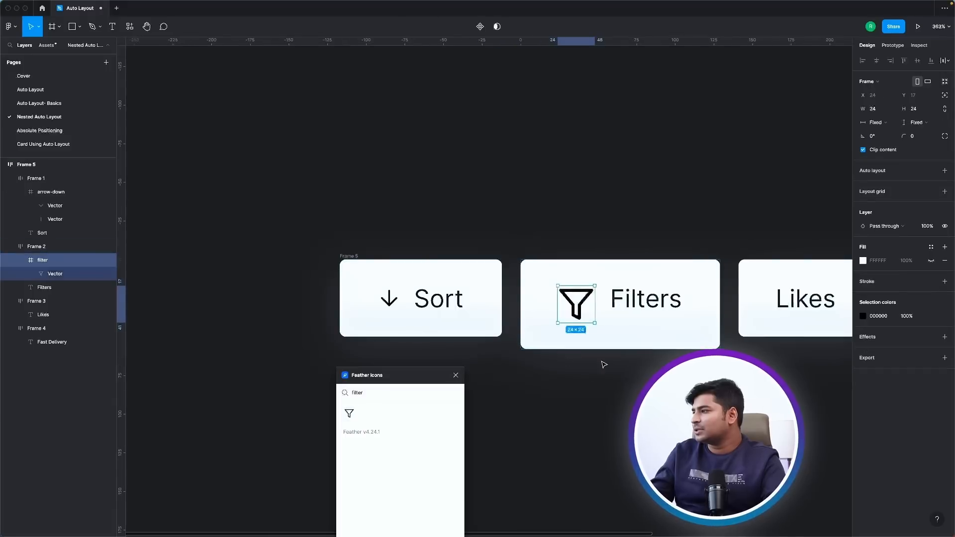
Resize the filter icon in the Filters button proportionally to a height of 16.
left_click(400, 304)
left_click(575, 303)
left_click(919, 108)
type("16")
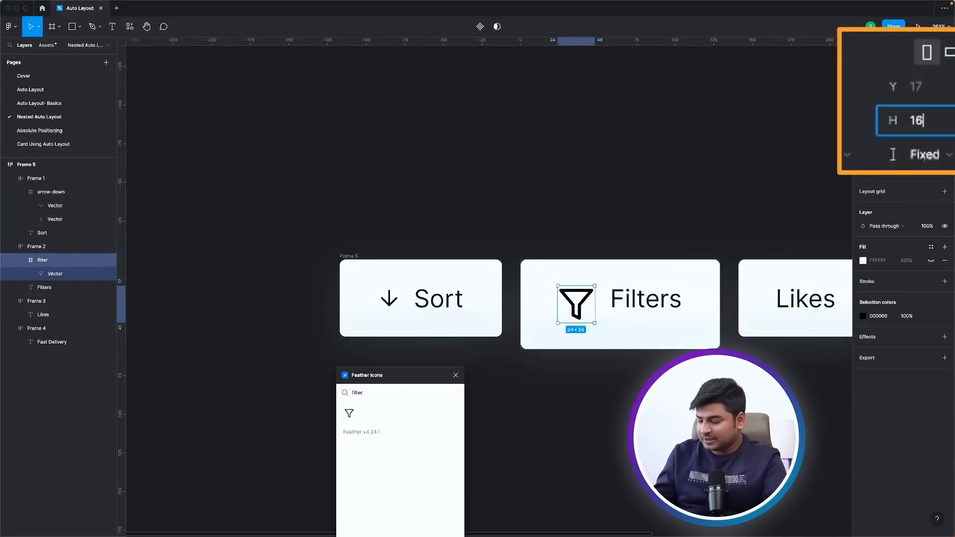
key("Return")
Set the filter icon vector's stroke width to 1.5 and close the Feather Icons plugin.
double_click(577, 297)
left_click(916, 268)
type("1")
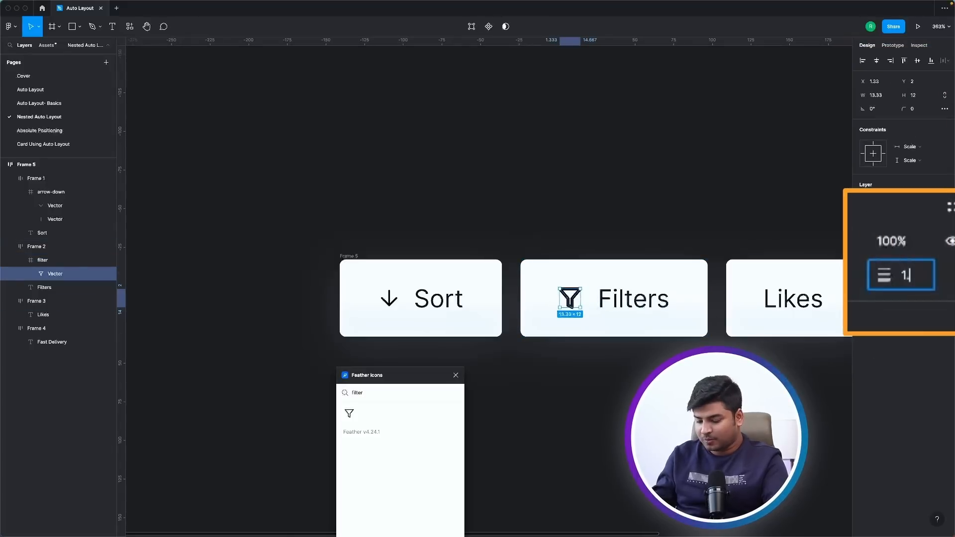
type(".5")
key("Return")
left_click(422, 354)
scroll(422, 354, "down", 5)
left_click(456, 375)
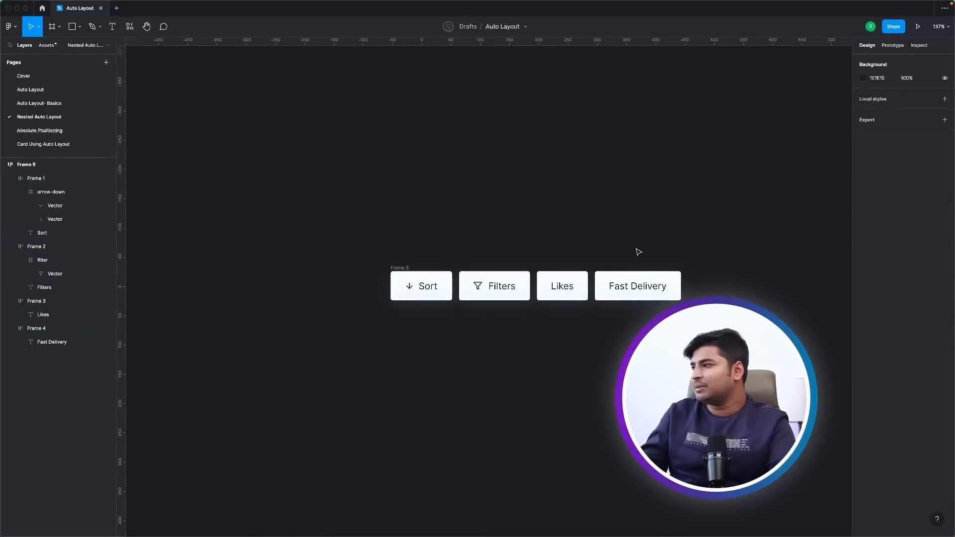
Rename the outer frame of the button row as "Filters".
scroll(639, 251, "up", 3)
left_click(22, 165)
double_click(22, 166)
type("Filters")
key("Return")
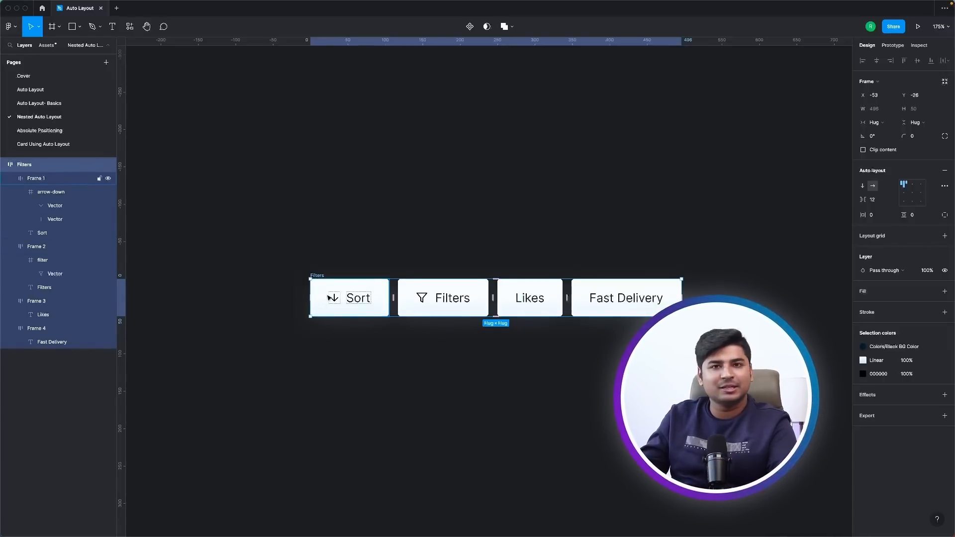
scroll(298, 318, "down", 3)
left_click(309, 338)
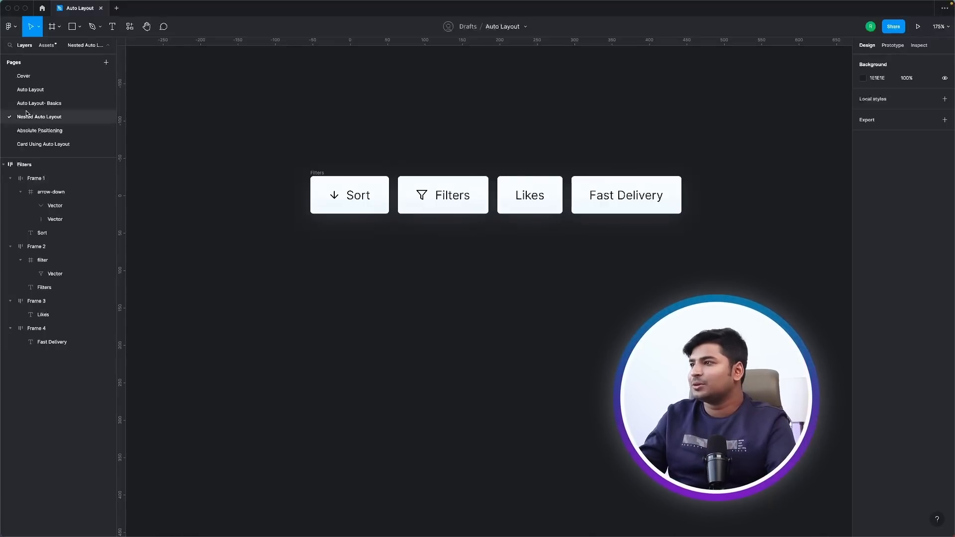
Reopen the Feather Icons plugin, search for "men" and insert the menu icon below the filter button row.
left_click(10, 26)
mouse_move(50, 146)
left_click(120, 154)
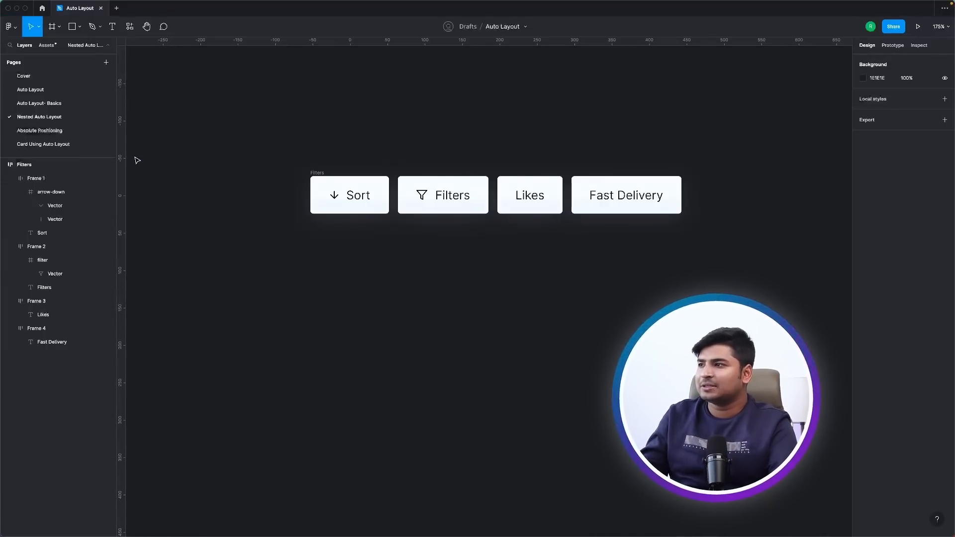
type("das")
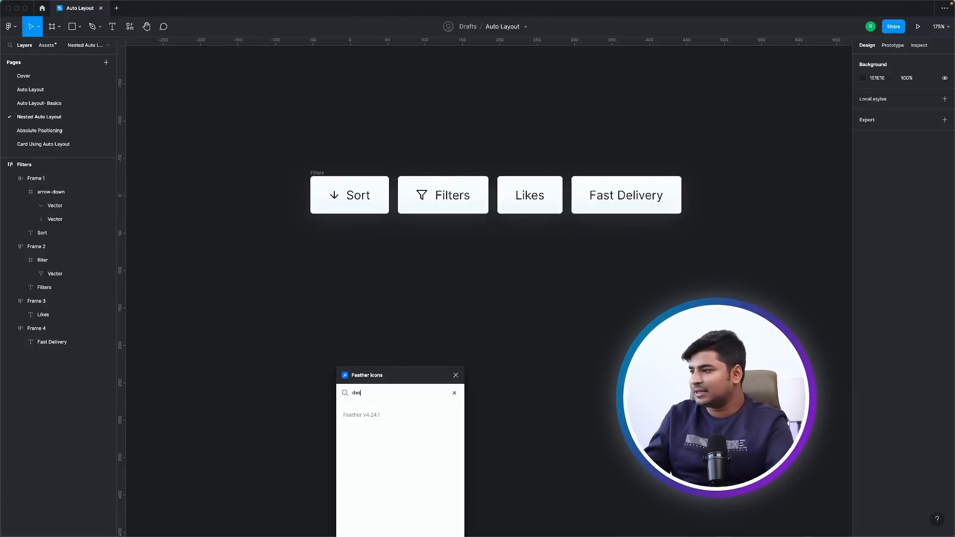
type("hb")
key("BackSpace")
key("BackSpace")
key("BackSpace")
key("BackSpace")
key("BackSpace")
type("men")
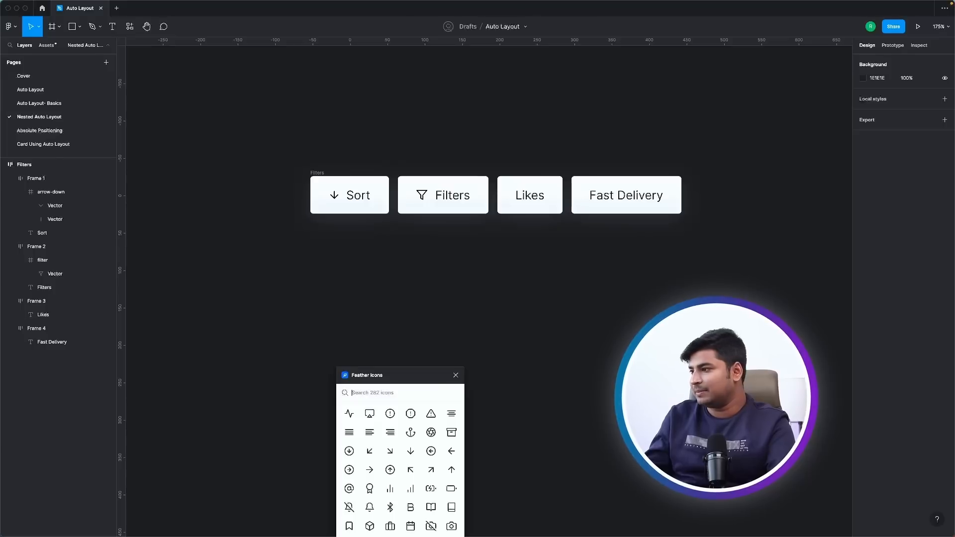
left_click(370, 413)
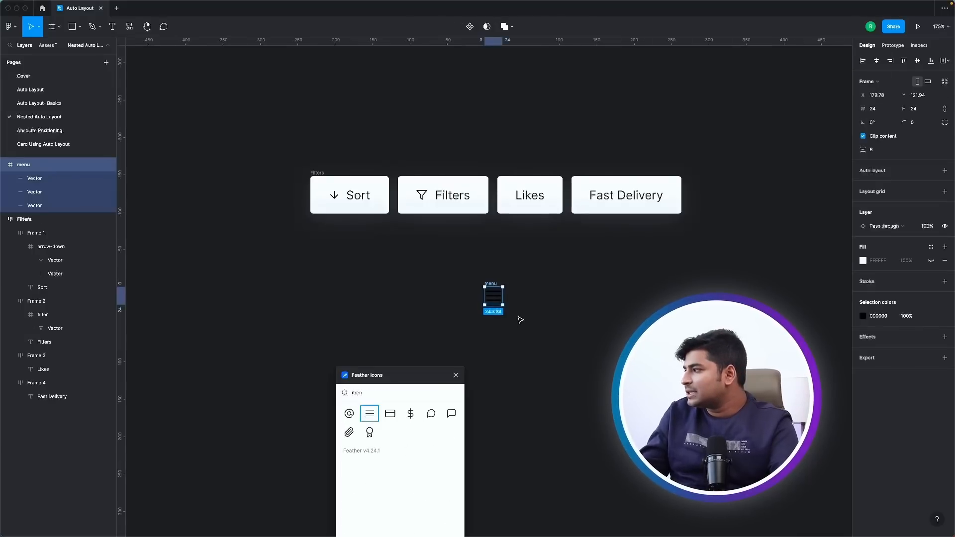
Recolor the menu icon to white and close the color picker.
scroll(522, 311, "up", 3)
left_click(863, 317)
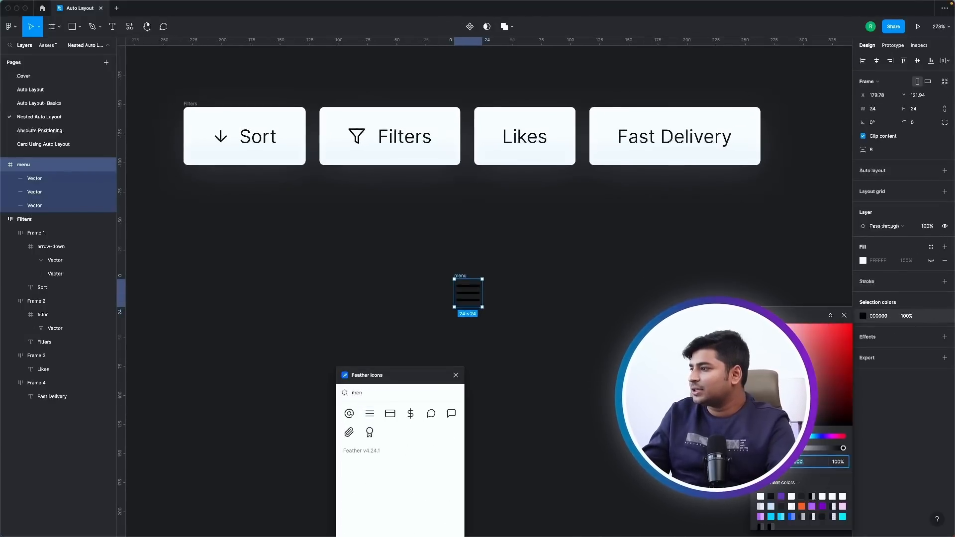
left_click_drag(780, 358, 570, 328)
left_click(570, 329)
key("Escape")
Add the text "Menu" beside the menu icon.
key("t")
left_click(497, 290)
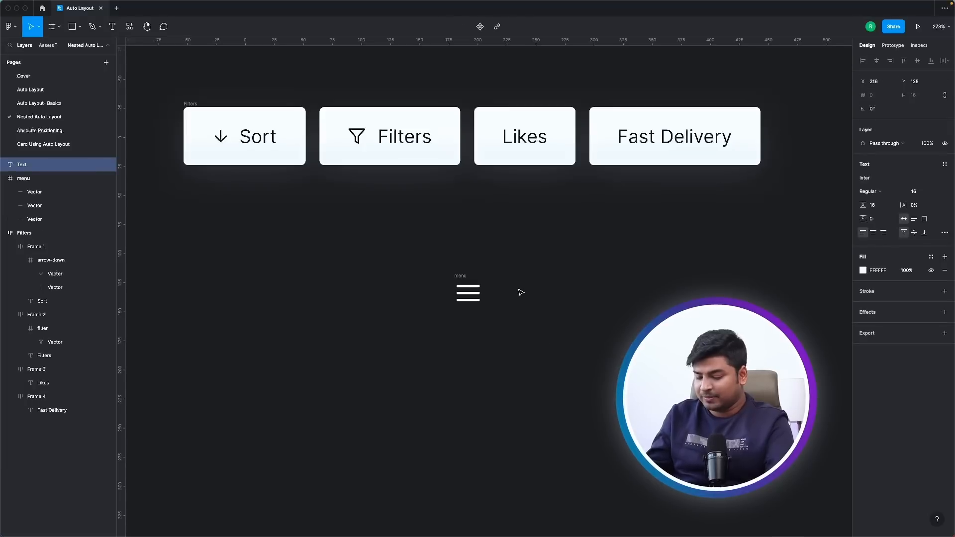
type("Menu")
key("Escape")
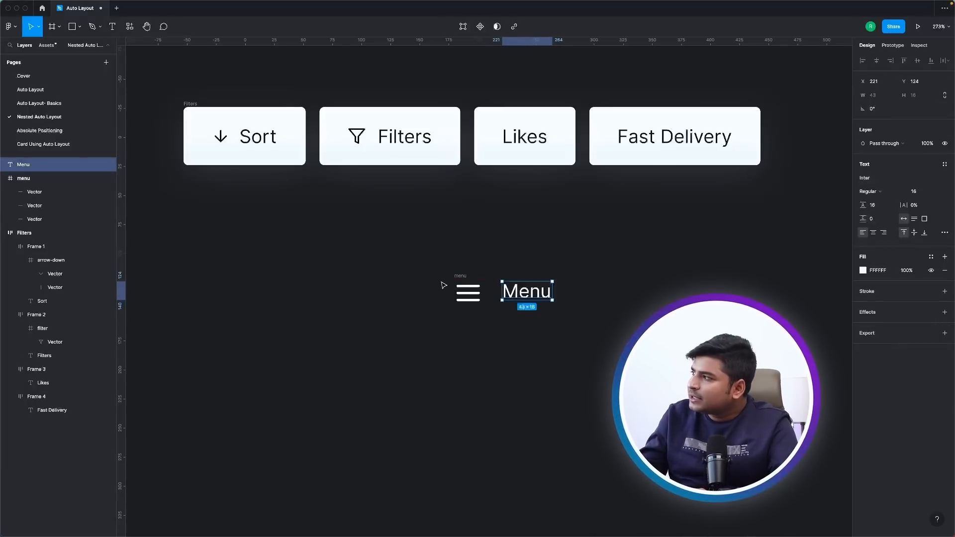
Combine the menu icon and the Menu text into a horizontal auto layout frame.
left_click(467, 292, "shift")
key("shift+a")
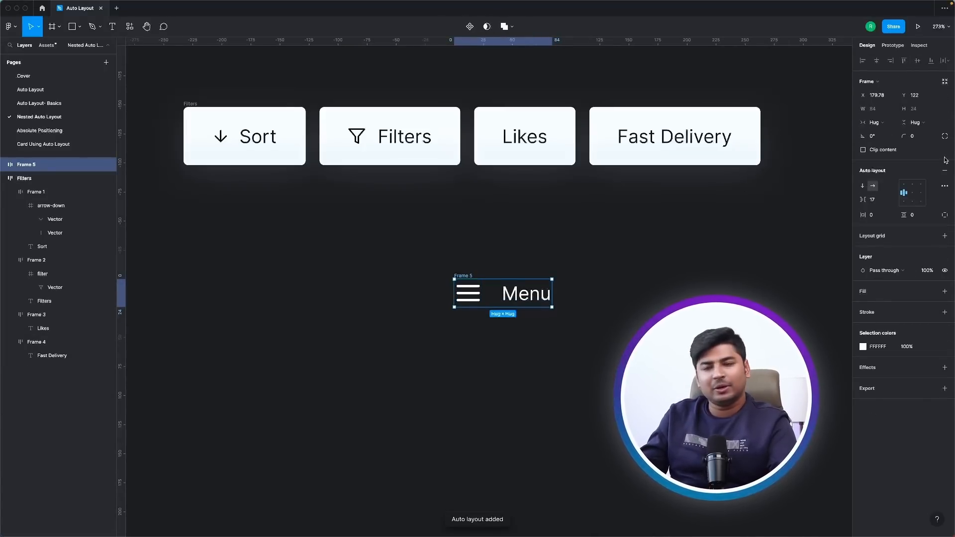
left_click(516, 341)
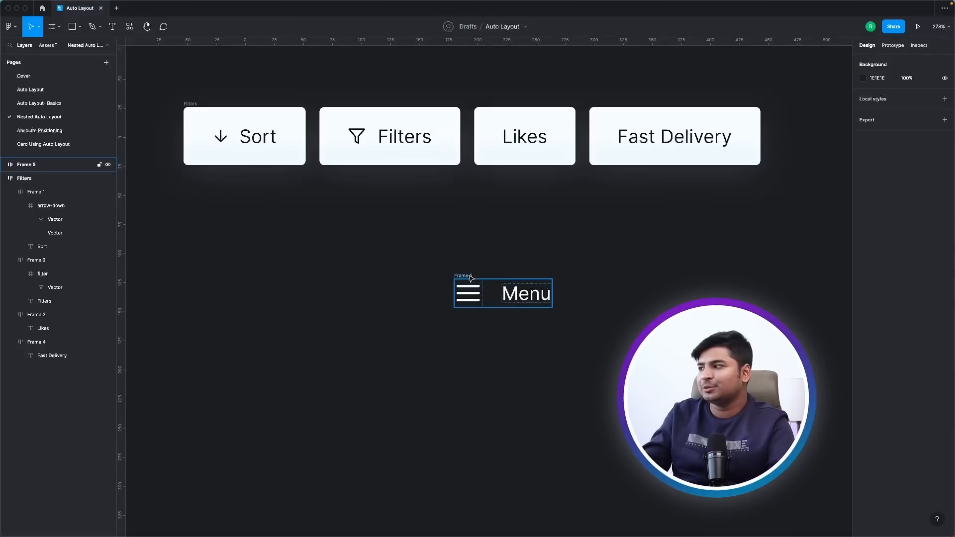
Duplicate the Menu auto layout frame and place the copy directly below the original.
left_click(517, 282)
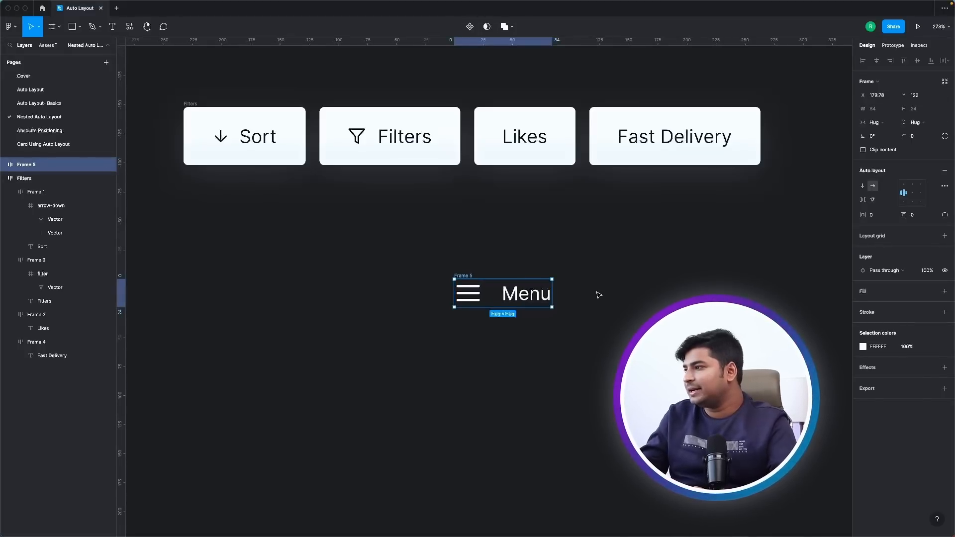
key("super+d")
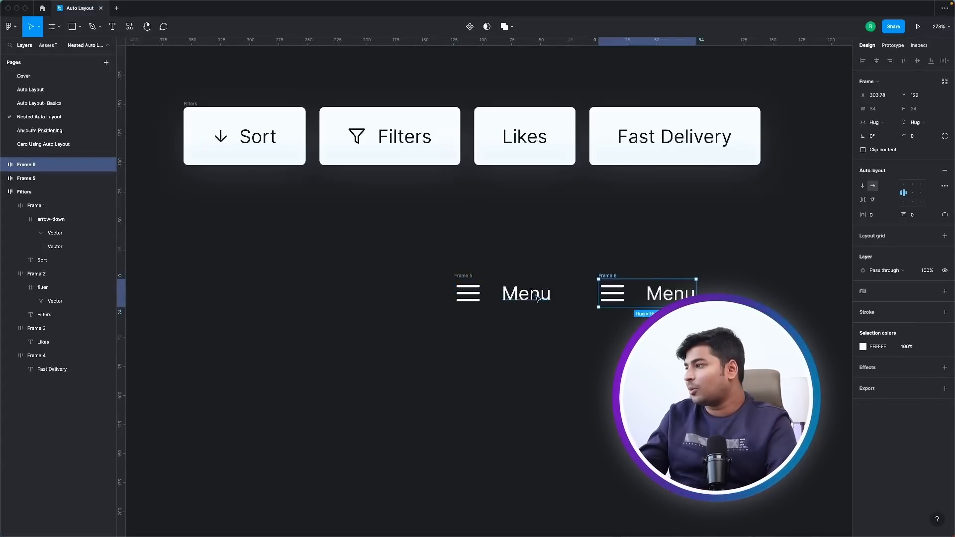
left_click_drag(628, 288, 485, 336)
left_click(474, 385)
left_click(517, 348)
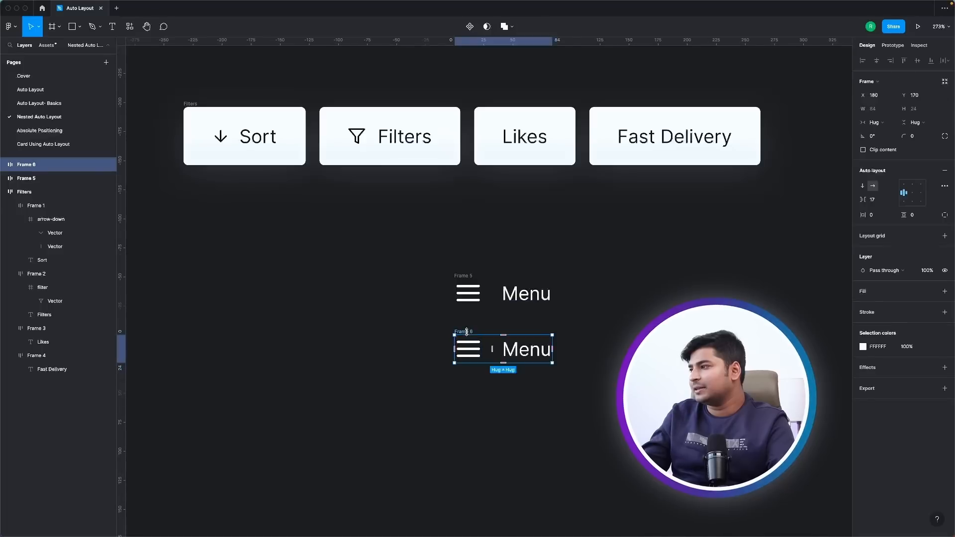
Add two more copies of the Menu frame below and left-align all four frames.
key("super+d")
left_click_drag(616, 348, 468, 413)
key("super+d")
left_click_drag(617, 414, 469, 495)
left_click_drag(428, 261, 677, 534)
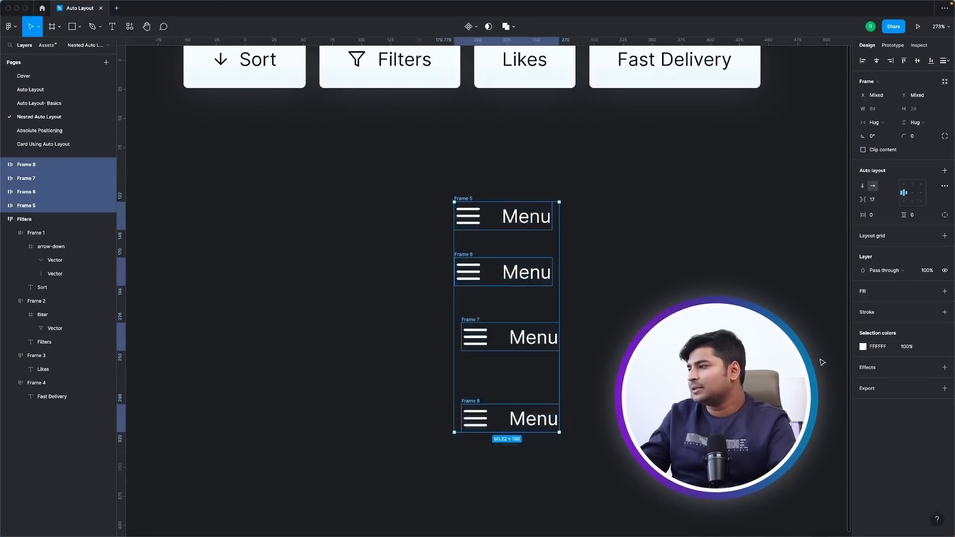
left_click(862, 60)
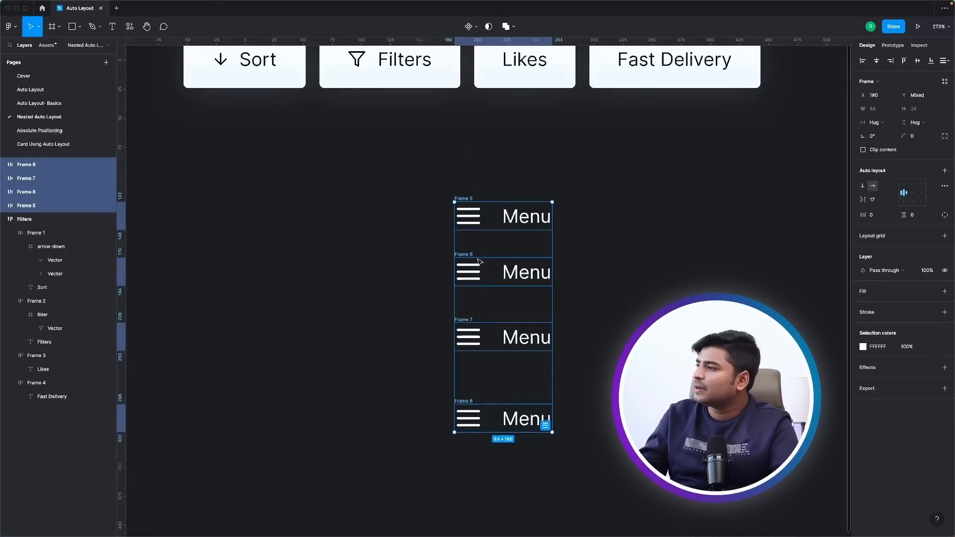
Change the text in the second, third and fourth Menu rows to "Option B", "Option C" and "Option D".
double_click(526, 272)
type("Option B")
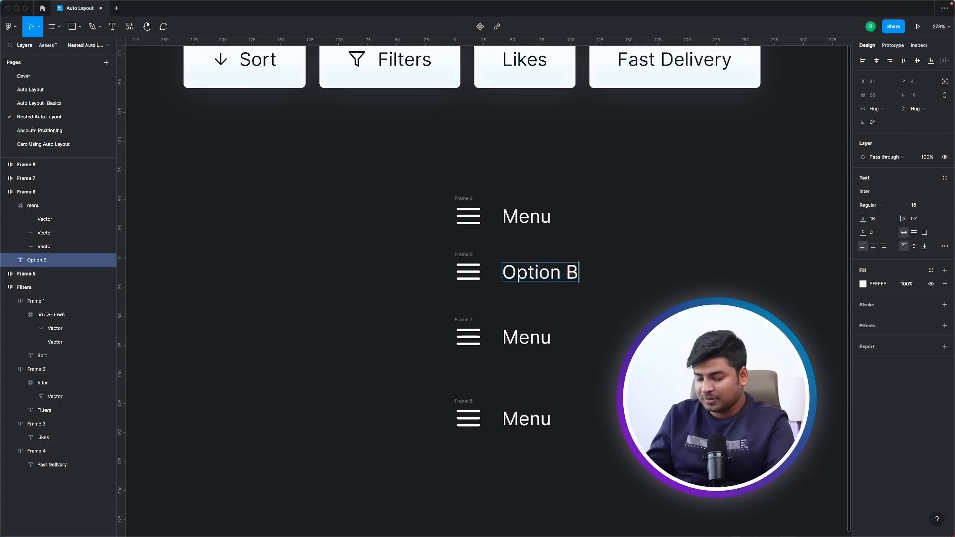
double_click(522, 338)
type("Option C")
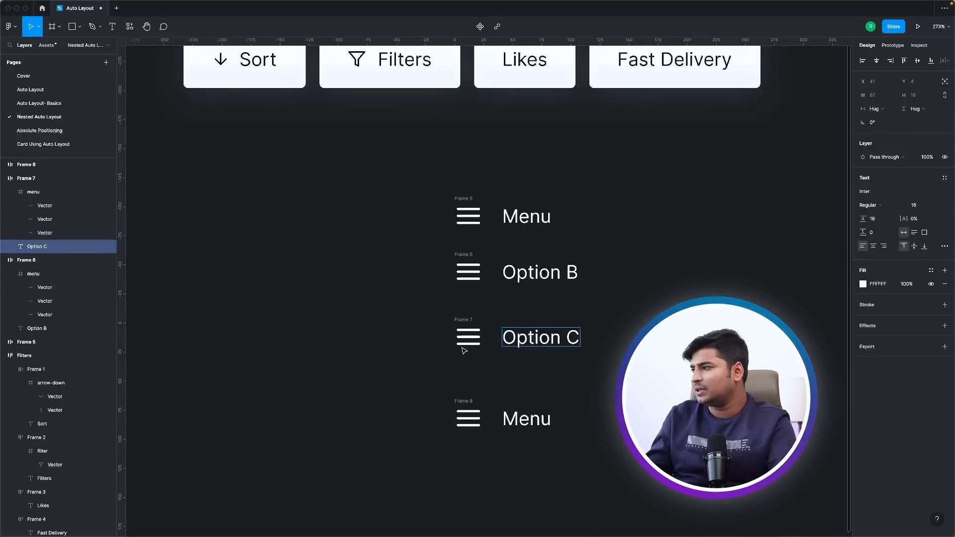
key("Escape")
double_click(526, 419)
type("Option D")
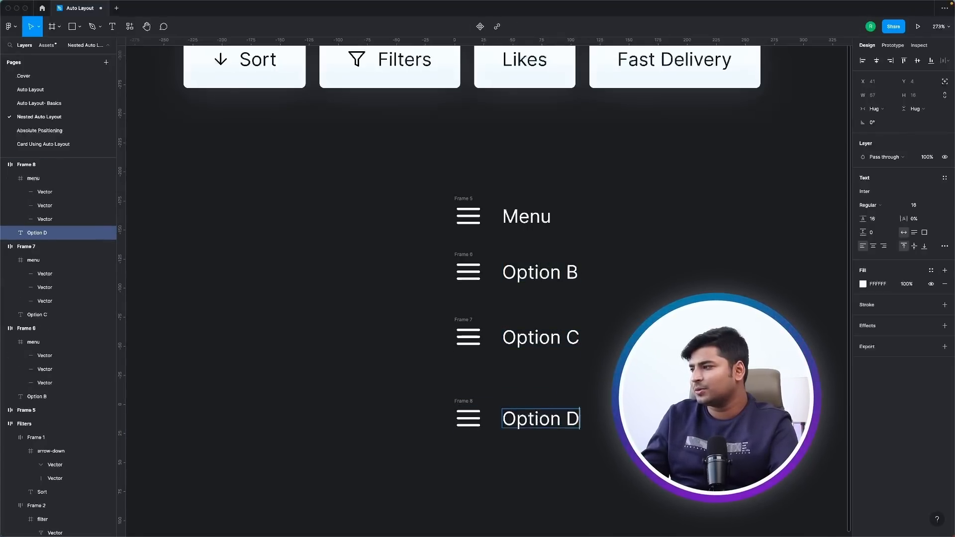
left_click(596, 383)
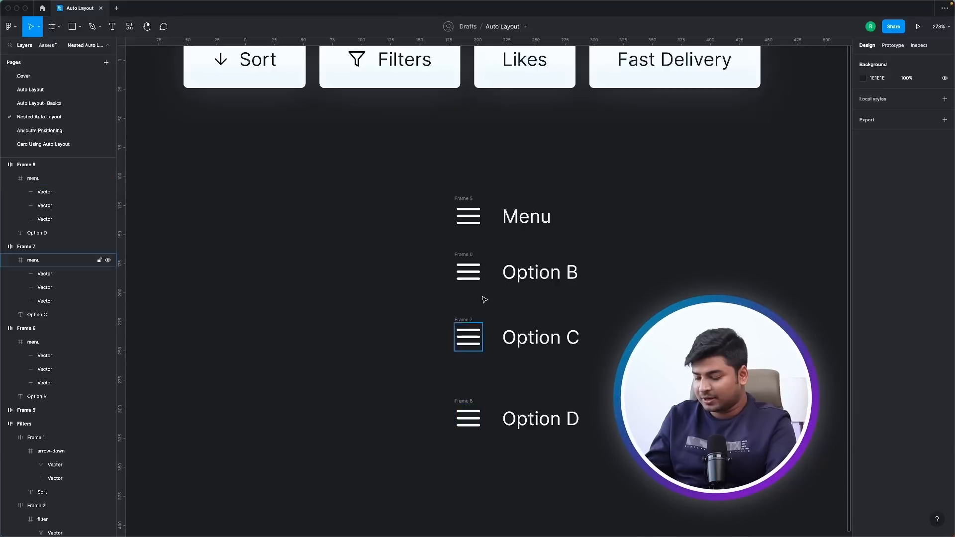
Reopen the Feather Icons plugin and insert the alert-circle icon on the canvas.
left_click(467, 321)
key("Escape")
left_click(11, 26)
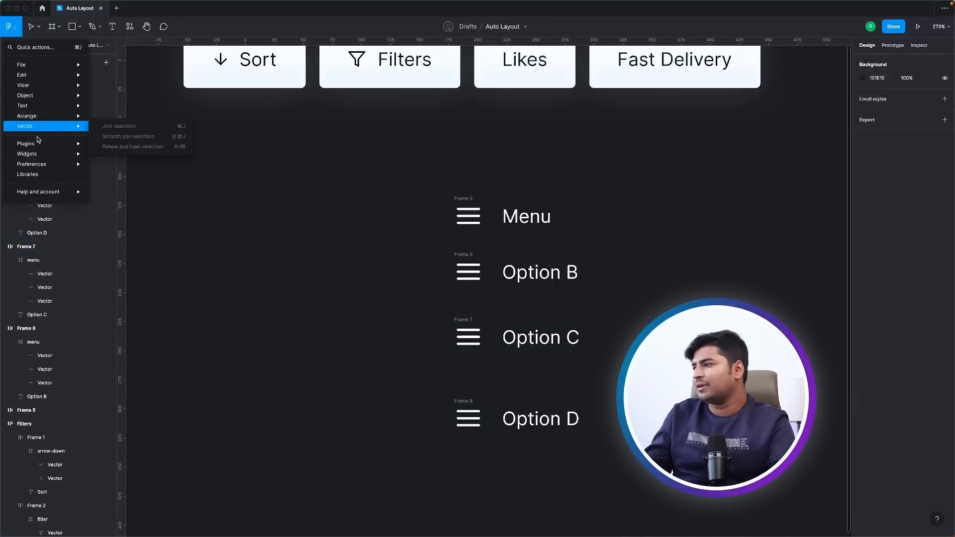
mouse_move(30, 144)
left_click(106, 154)
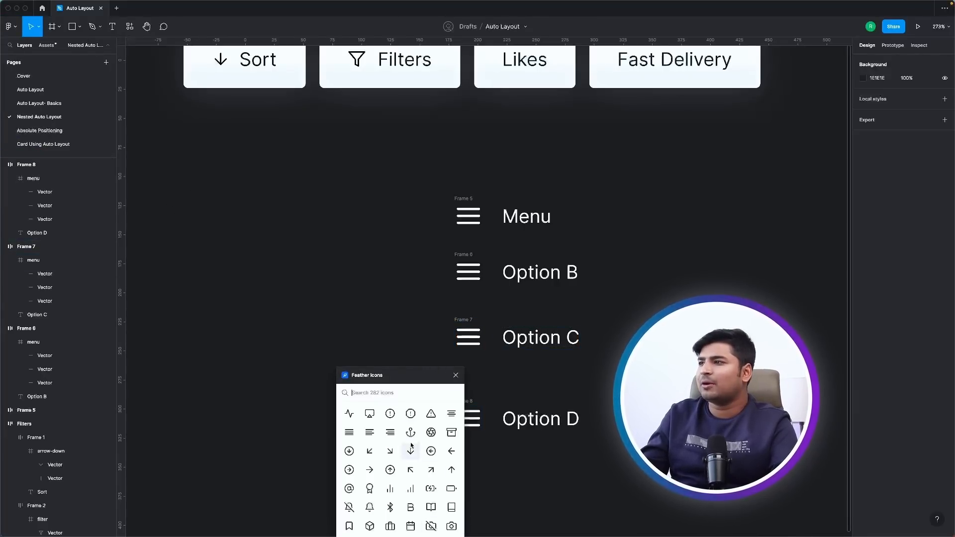
left_click(390, 416)
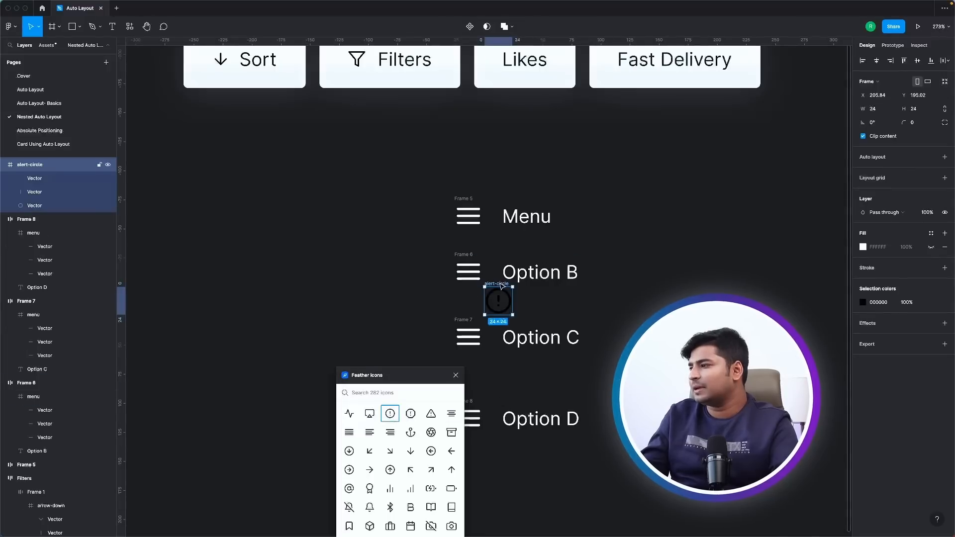
Move the alert-circle icon into the Option C row before its text and delete that row's menu icon.
left_click_drag(501, 286, 499, 333)
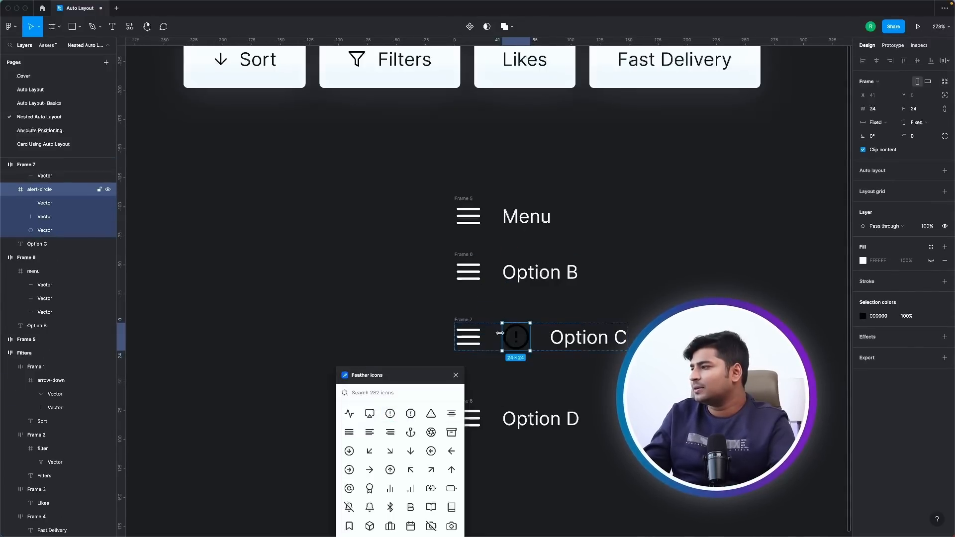
left_click(483, 337)
key("Delete")
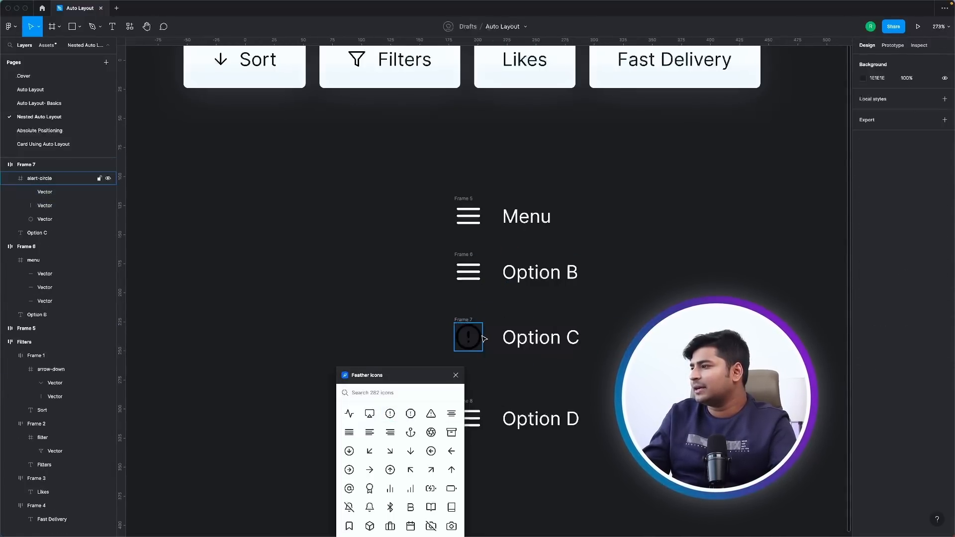
Recolor the alert-circle icon in the Option C row to white (FFFFFF) and close the Feather Icons plugin.
left_click(482, 337)
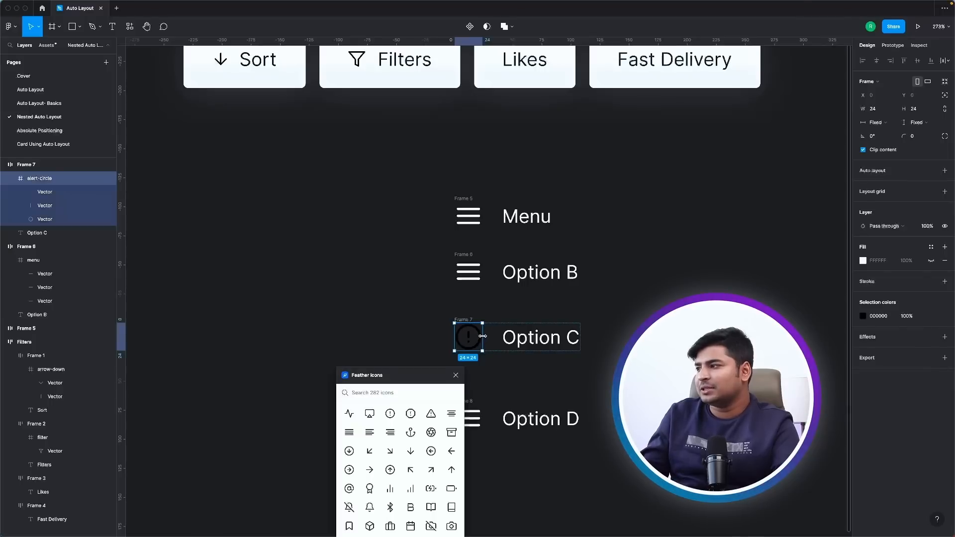
left_click(863, 317)
left_click_drag(795, 361, 614, 260)
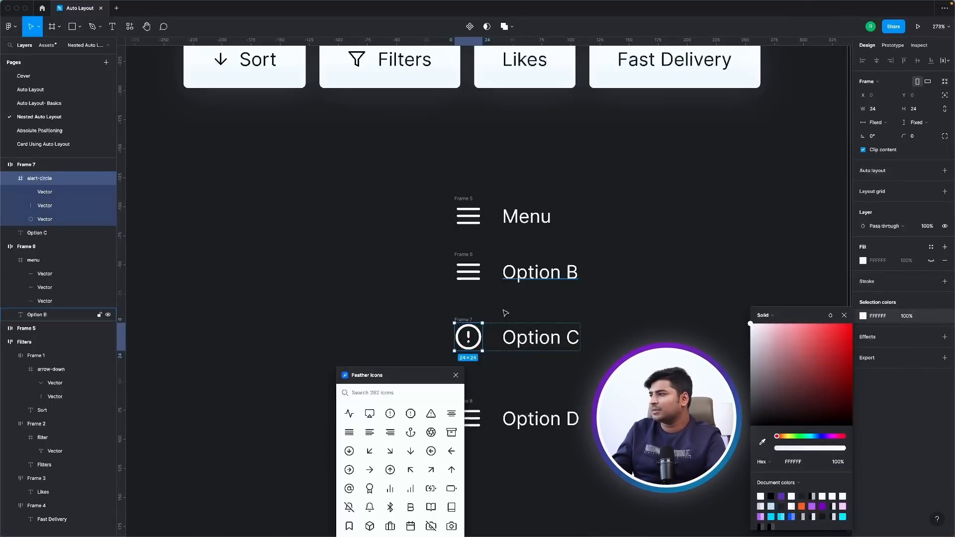
left_click(455, 375)
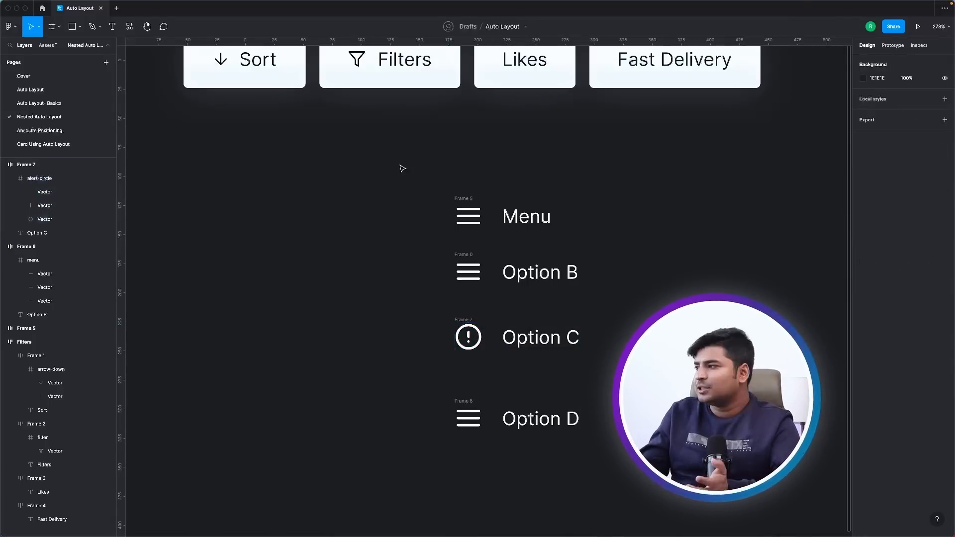
Try distributing the four menu rows vertically, undo that, and wrap all four rows in one vertical auto layout frame.
left_click_drag(398, 166, 622, 458)
left_click(944, 62)
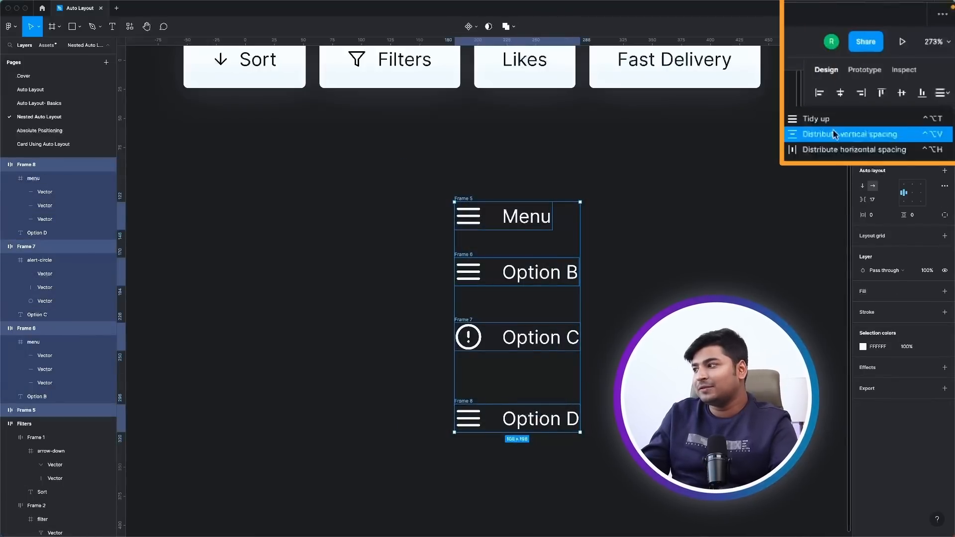
left_click(890, 83)
left_click(666, 223)
key("super+z")
key("super+z")
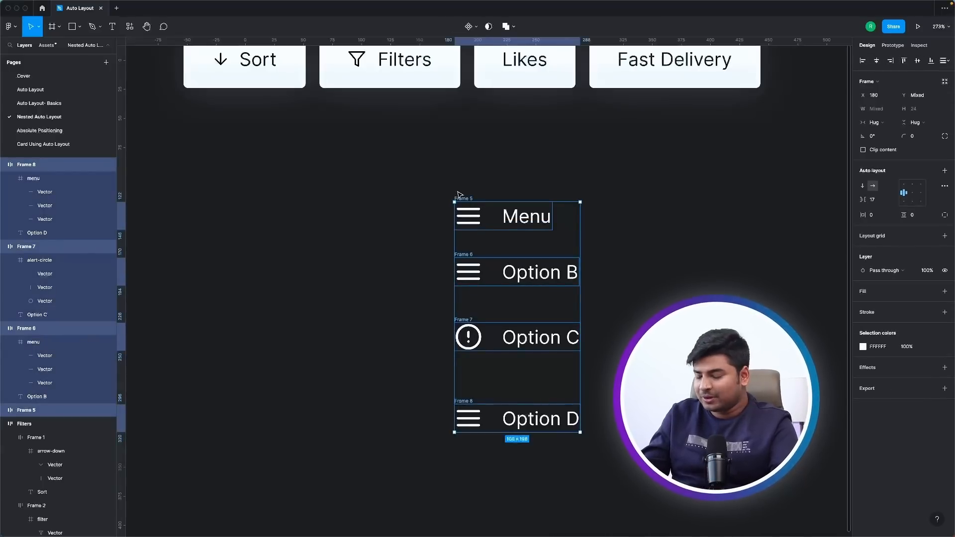
key("shift+a")
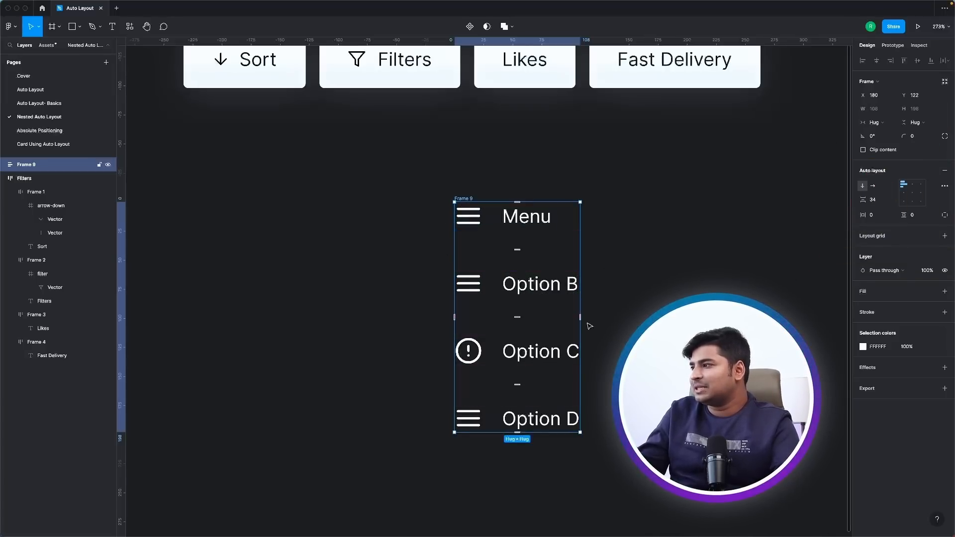
Recolor the icons and text in the menu frame to black (000000) and add a white (FFFFFF) fill to the frame.
left_click(862, 347)
left_click_drag(814, 351, 749, 426)
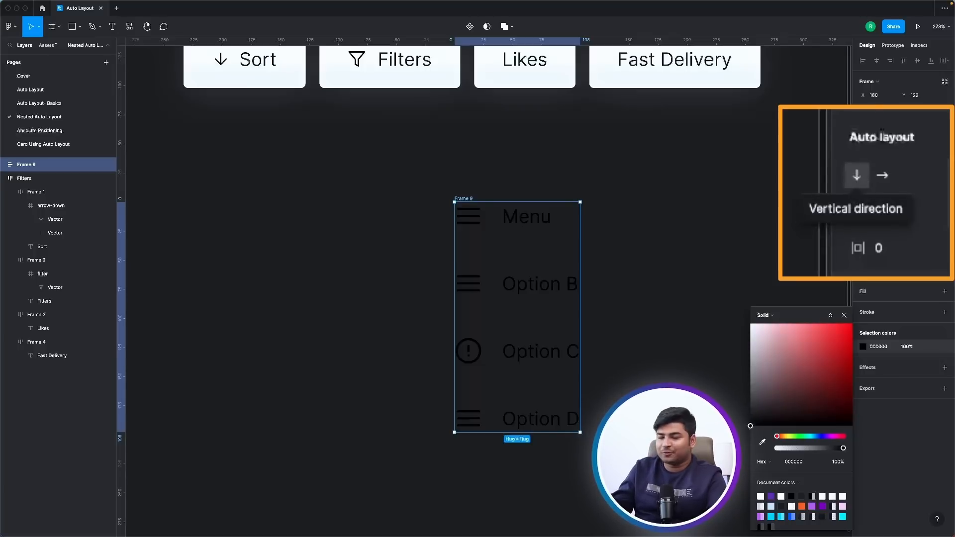
left_click(844, 315)
left_click(944, 291)
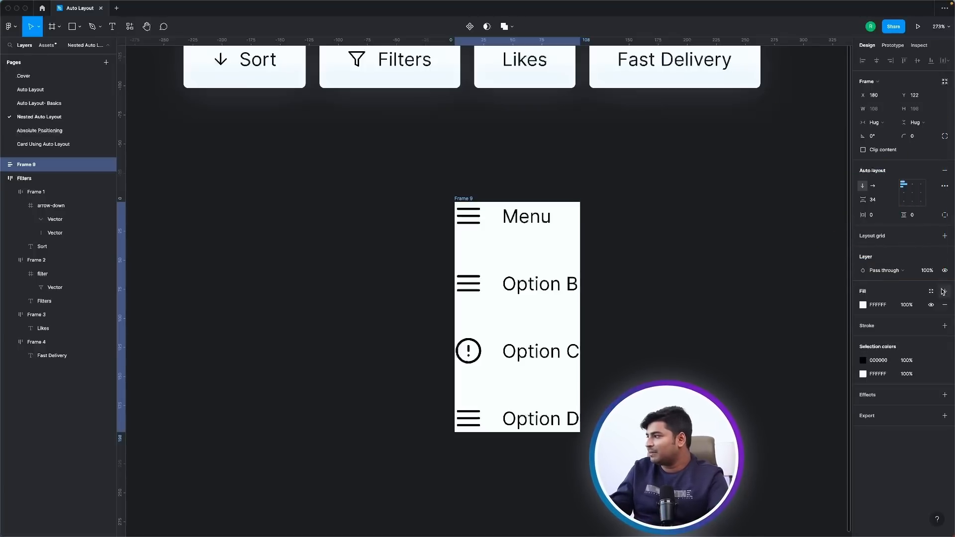
Try 24 as the menu frame's horizontal padding and settle on 12.
scroll(497, 298, "left", 2)
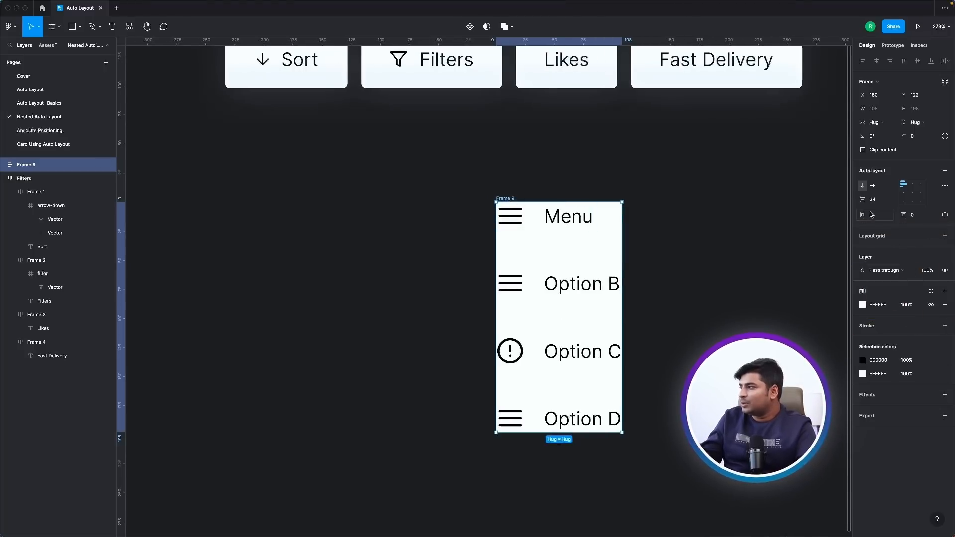
left_click_drag(863, 215, 866, 216)
left_click_drag(846, 252, 856, 257)
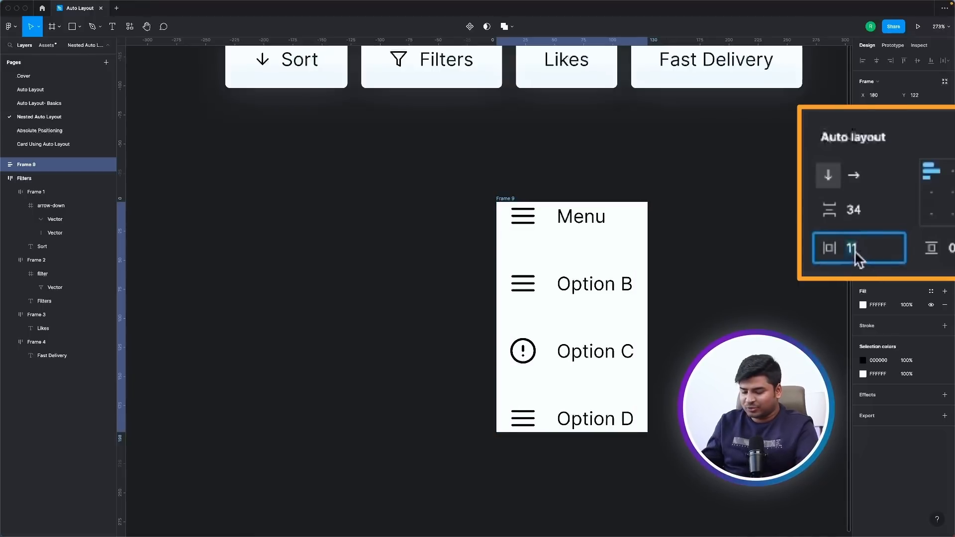
type("24")
key("Return")
left_click(836, 254)
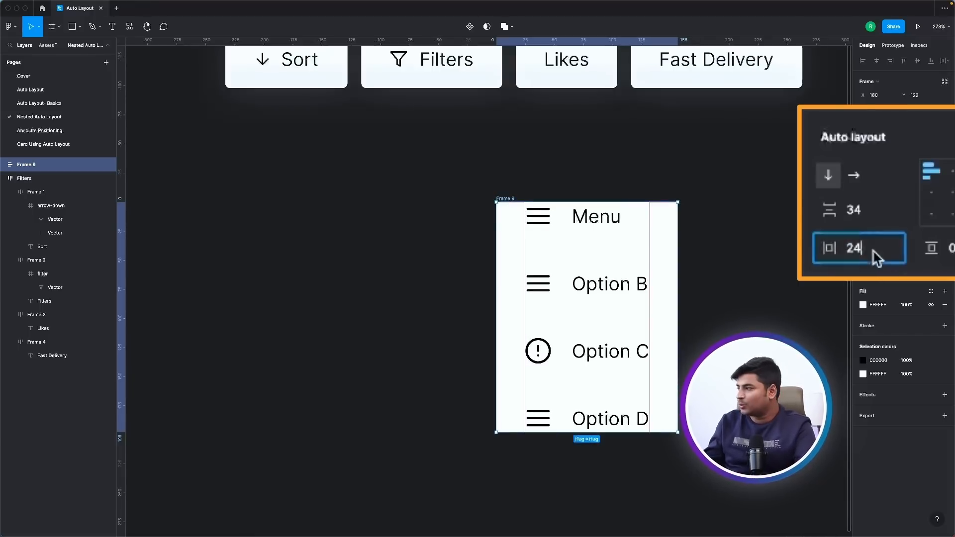
type("12")
key("Return")
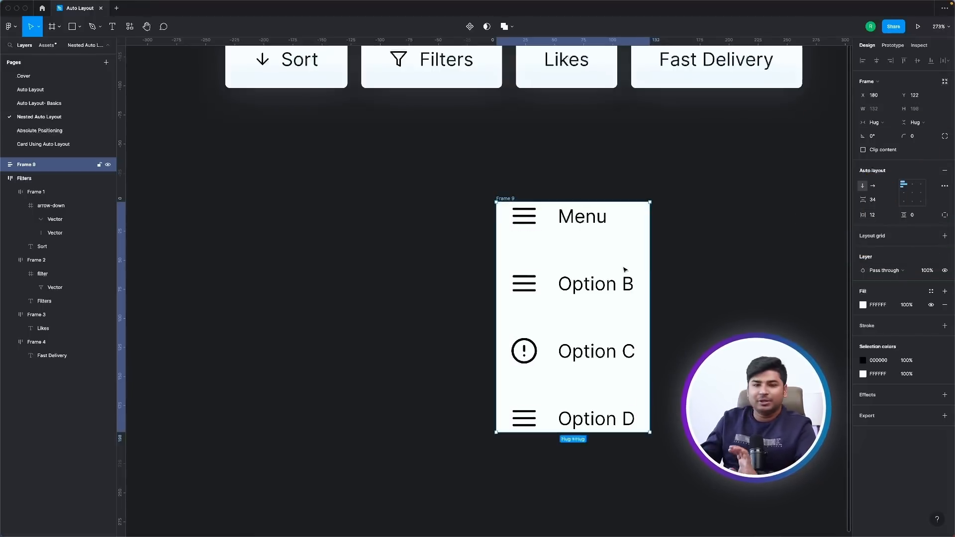
Set the menu frame's vertical padding to 22.
double_click(611, 215)
left_click(657, 228)
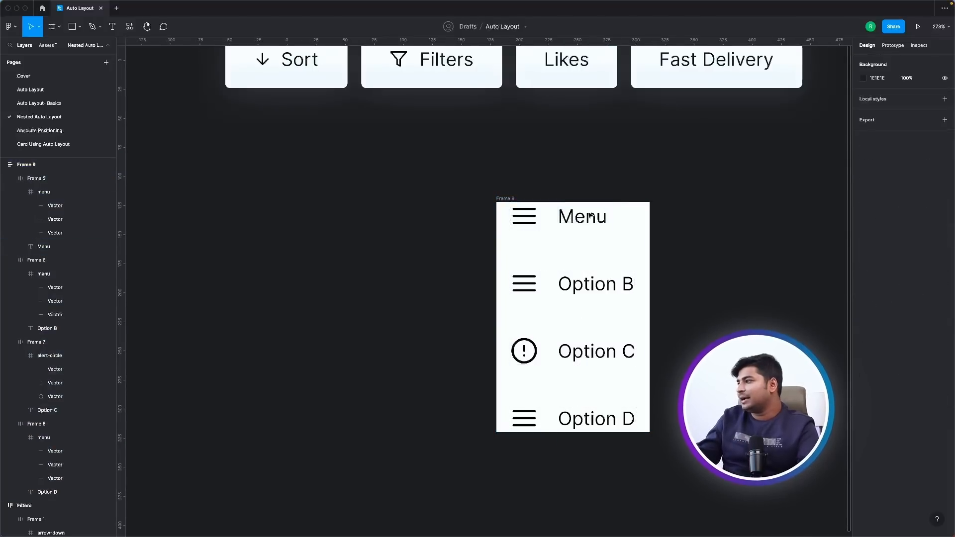
left_click(589, 216)
left_click_drag(903, 214, 921, 215)
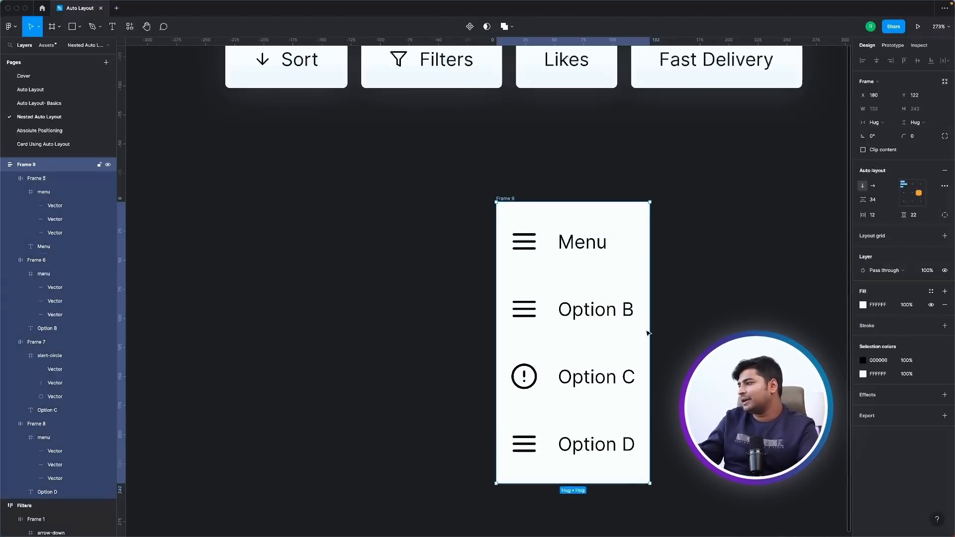
left_click(659, 320)
Change the text in the Option B row to "Dashboard".
left_click(624, 306)
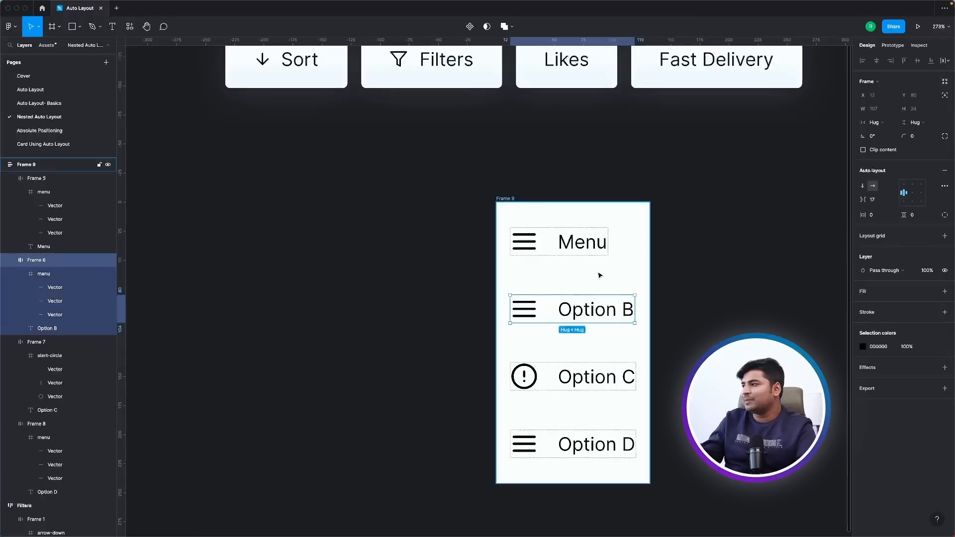
left_click(612, 397)
left_click(567, 443)
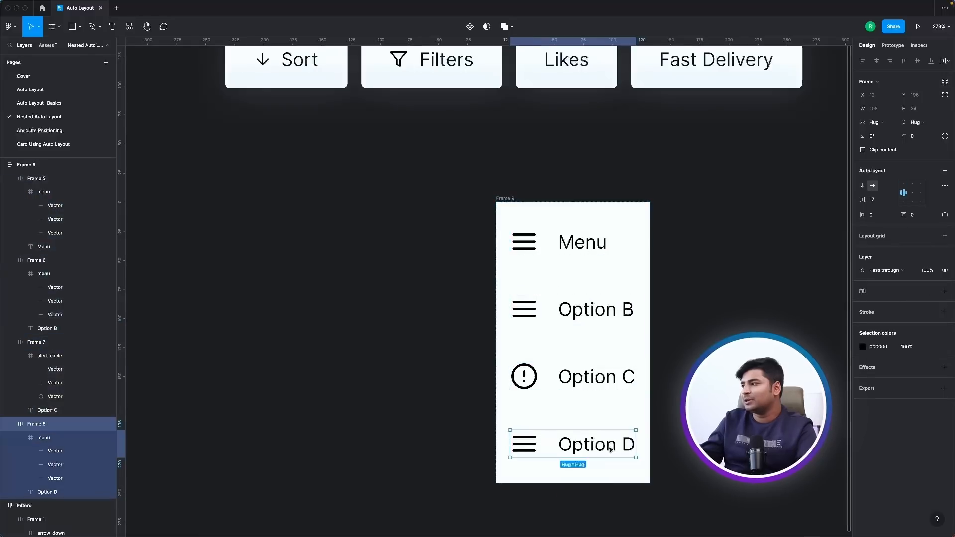
double_click(611, 309)
type("Dashboard")
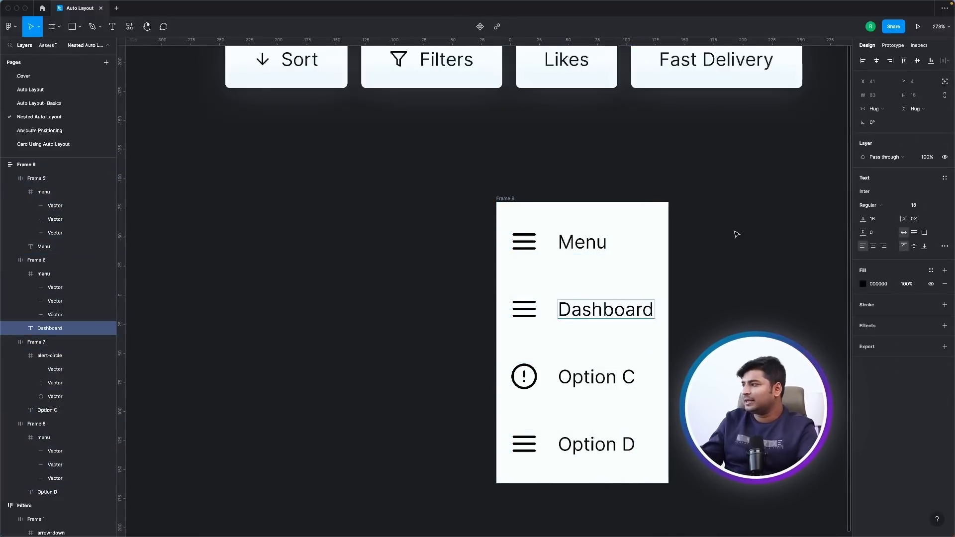
key("Escape")
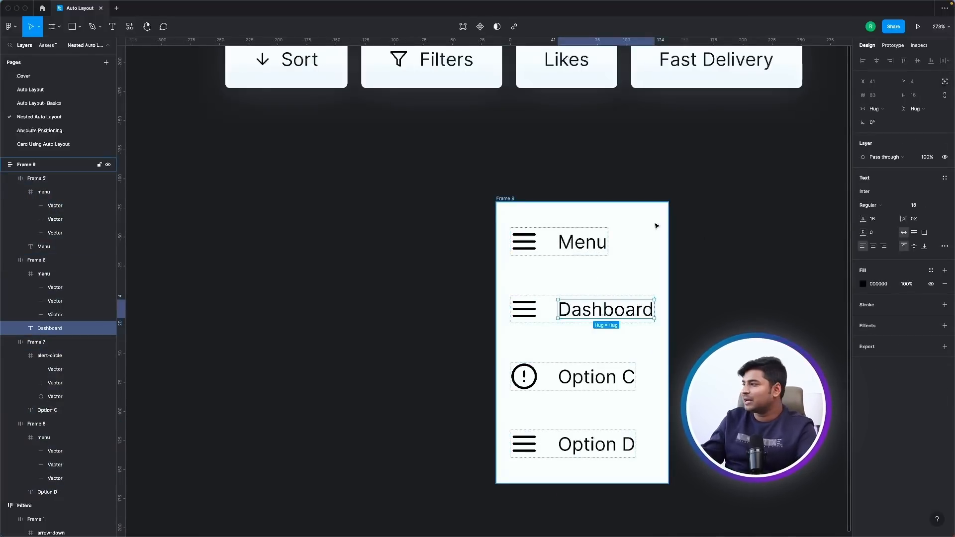
Widen the whole menu frame to a fixed width of 211.
key("Escape")
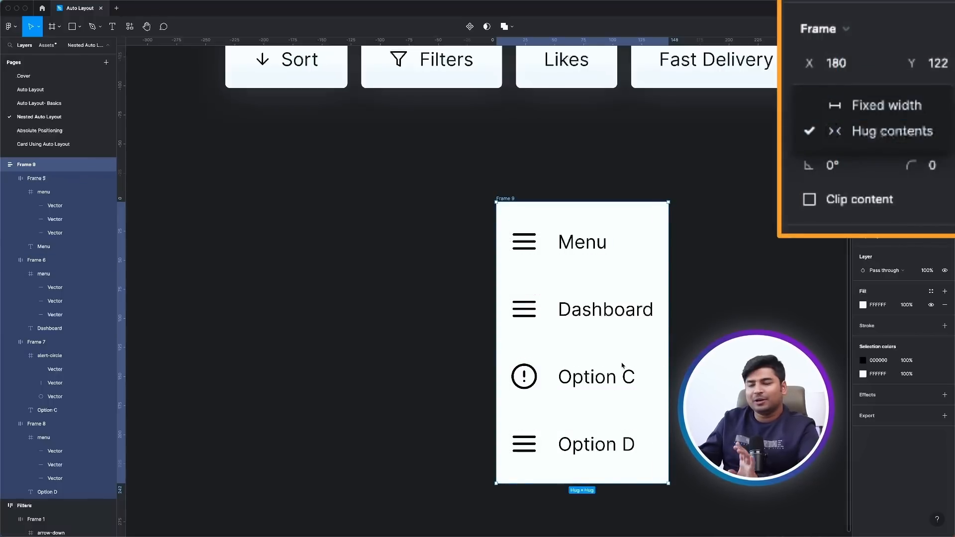
left_click_drag(669, 354, 741, 354)
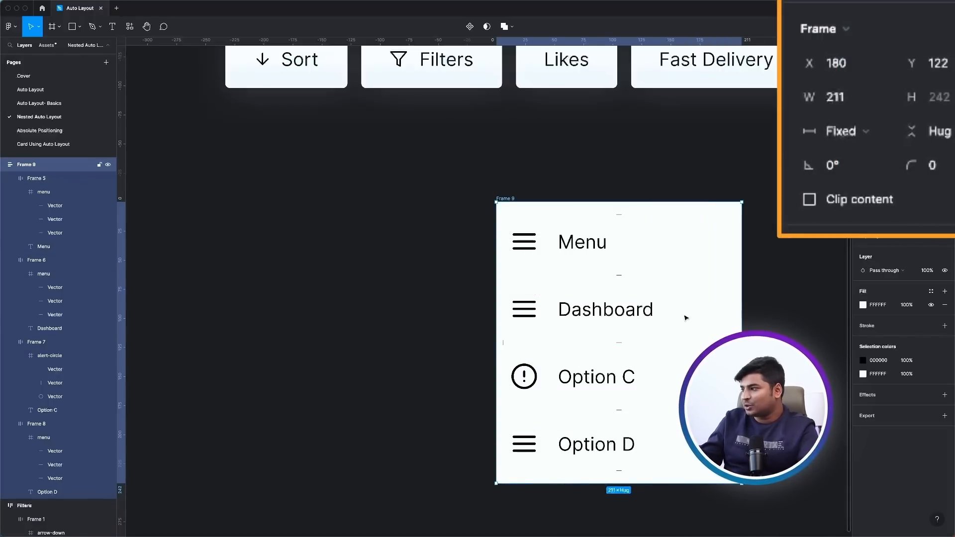
left_click(602, 251)
left_click(616, 311, "shift")
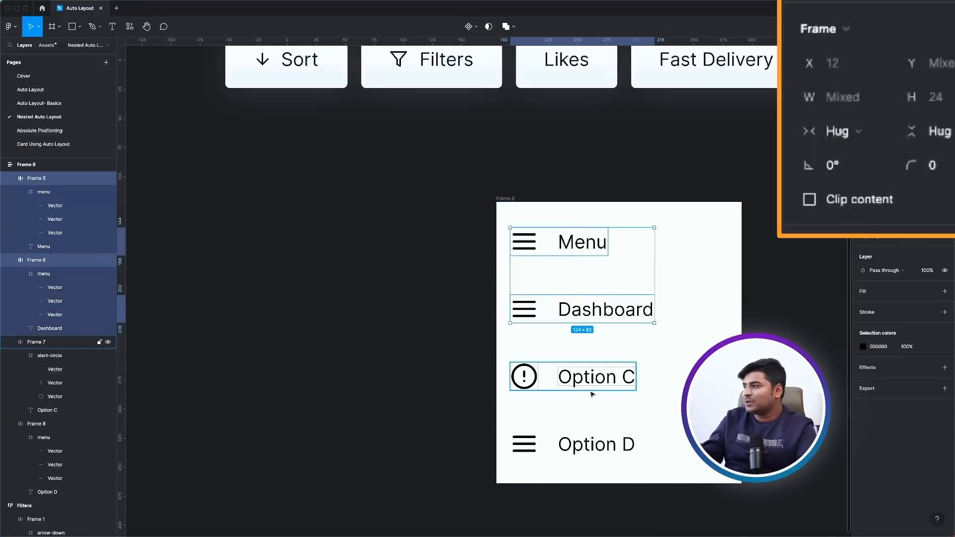
Set the horizontal resizing of the first row, Menu, to Fixed width.
left_click(576, 243)
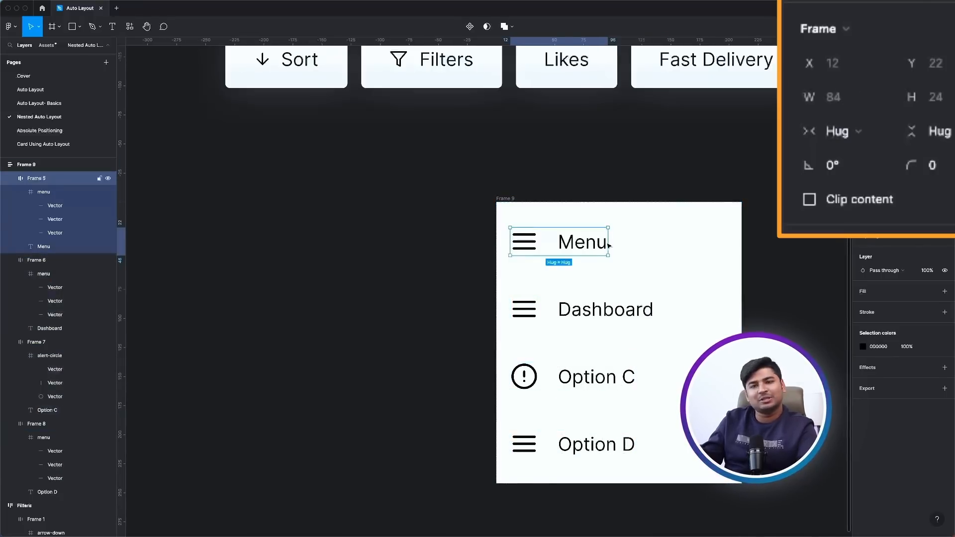
left_click(854, 121)
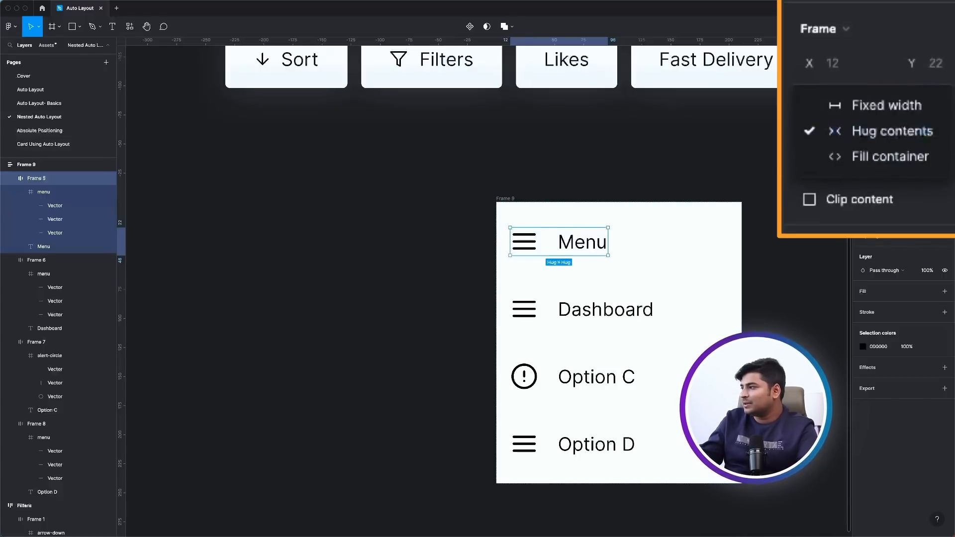
left_click(847, 107)
Change the text in the first row from Menu to "Dashboard" while the row's width is fixed.
double_click(584, 246)
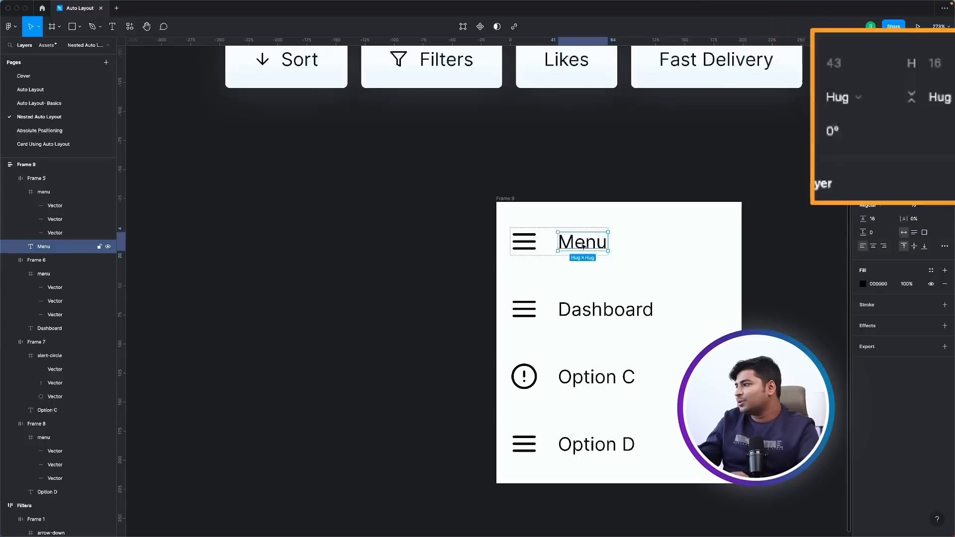
double_click(583, 245)
type("Da")
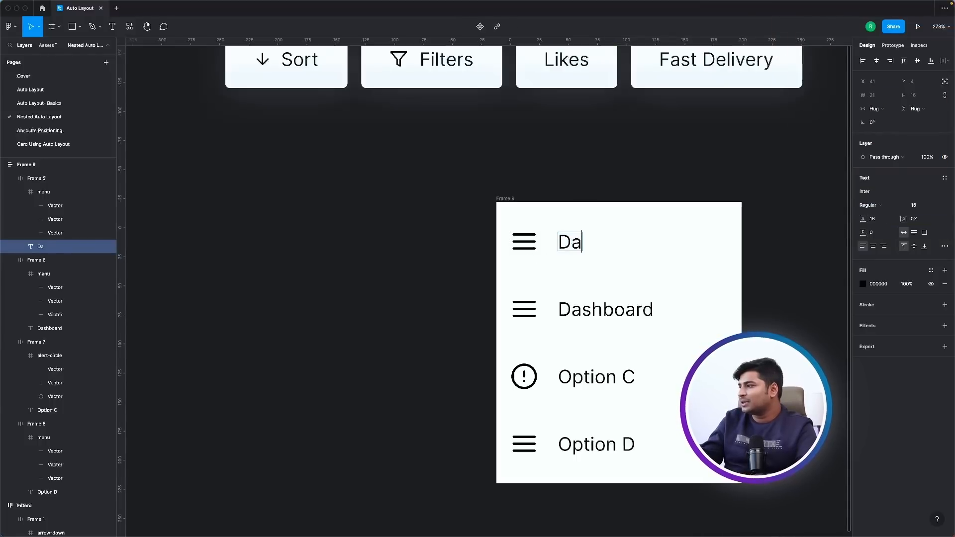
type("dsshboard")
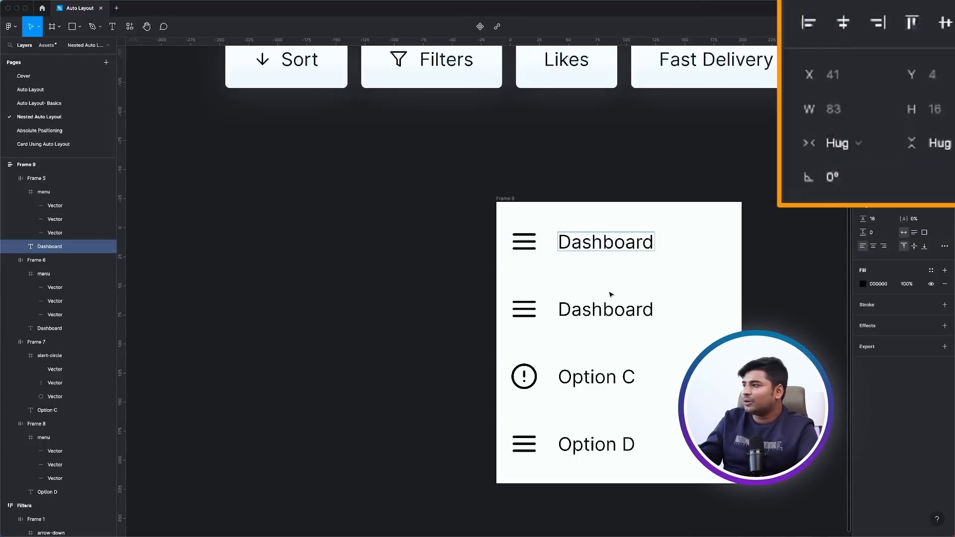
key("Escape")
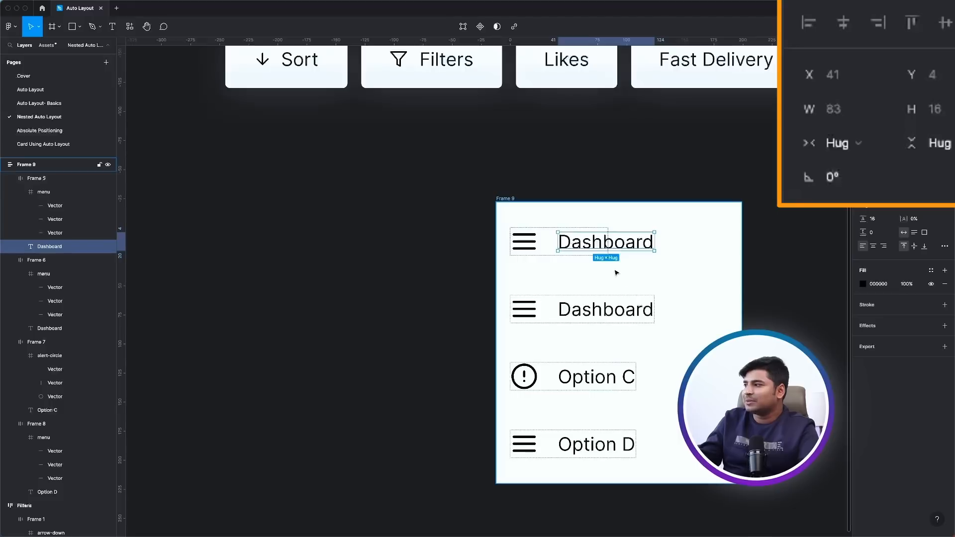
key("Escape")
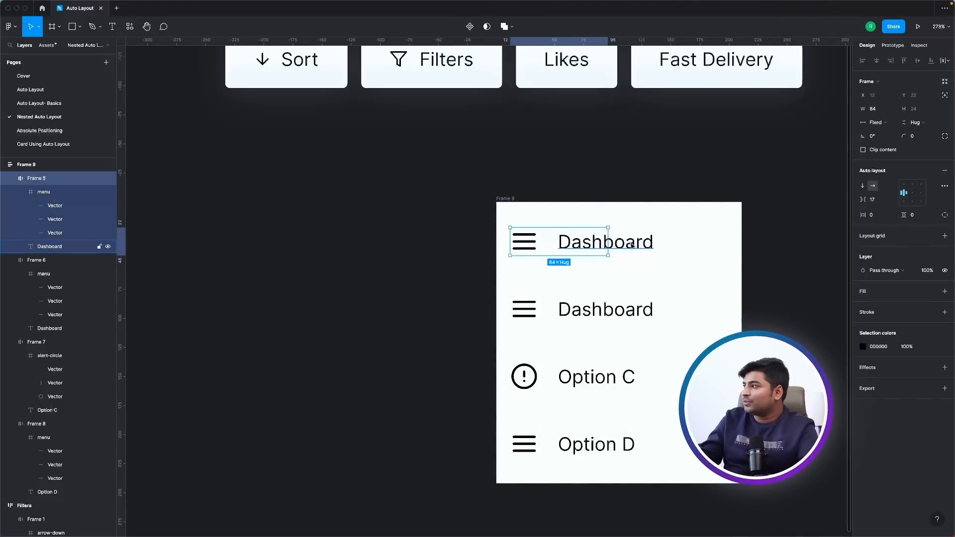
Shorten the first row's text to "Das".
left_click(627, 244)
double_click(628, 244)
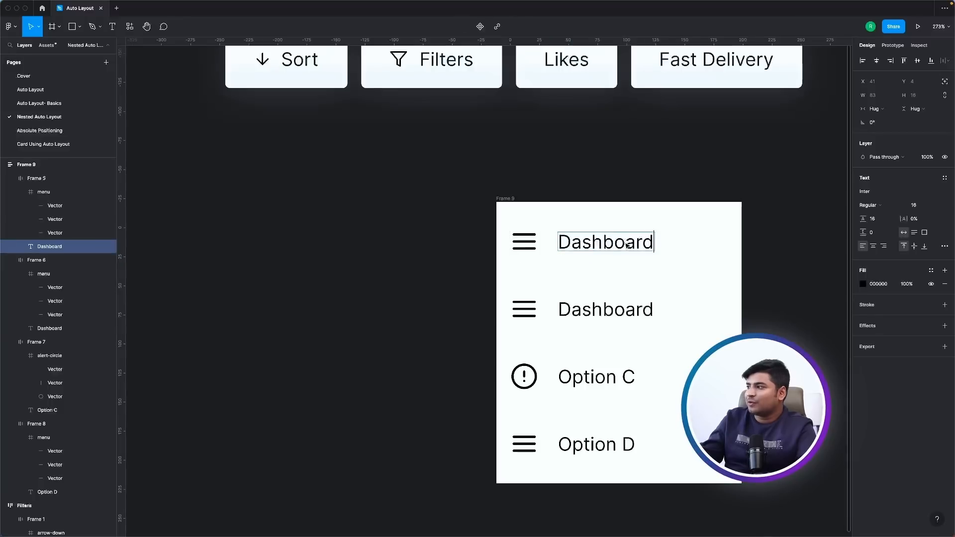
type("Das")
key("Escape")
key("Escape")
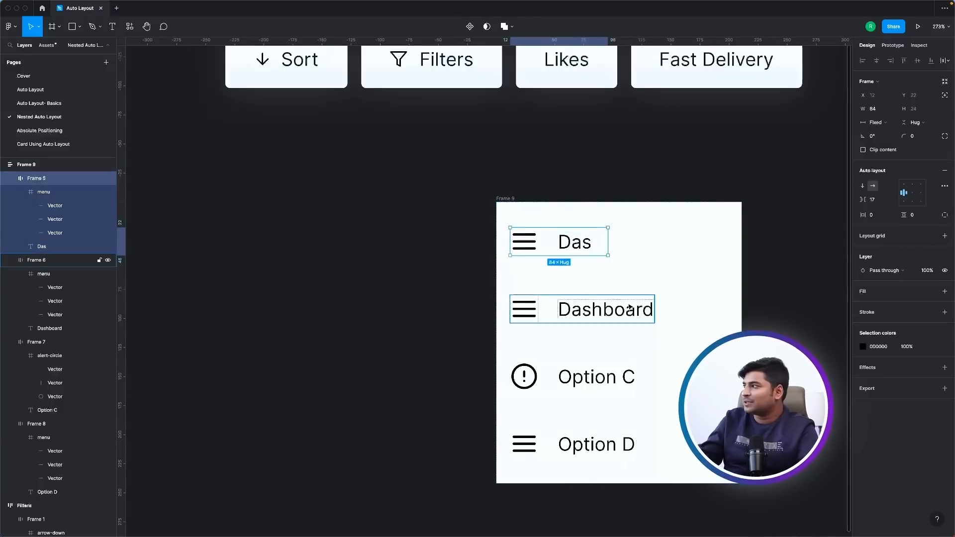
Set the horizontal resizing of all four menu rows to Fill container.
left_click(617, 311, "shift")
left_click(618, 377, "shift")
left_click(609, 450, "shift")
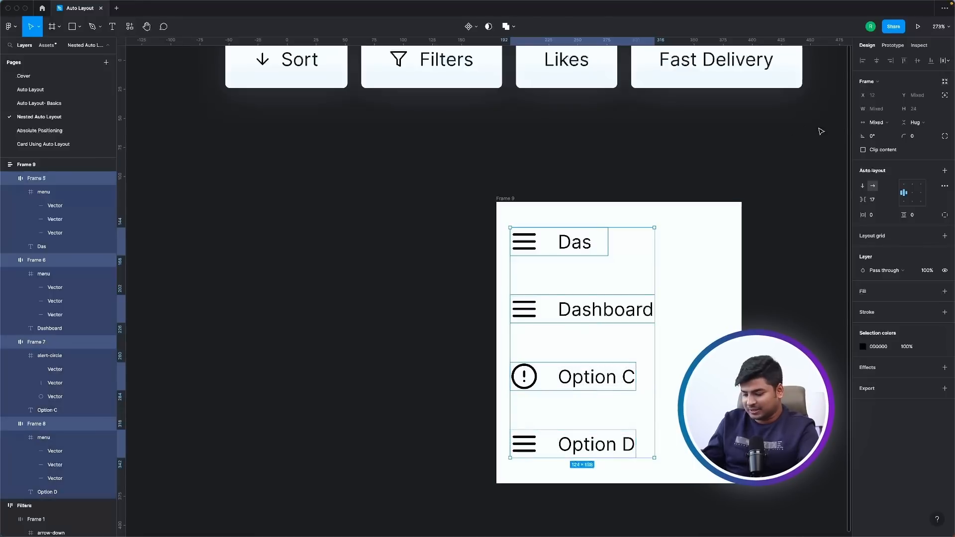
left_click(876, 122)
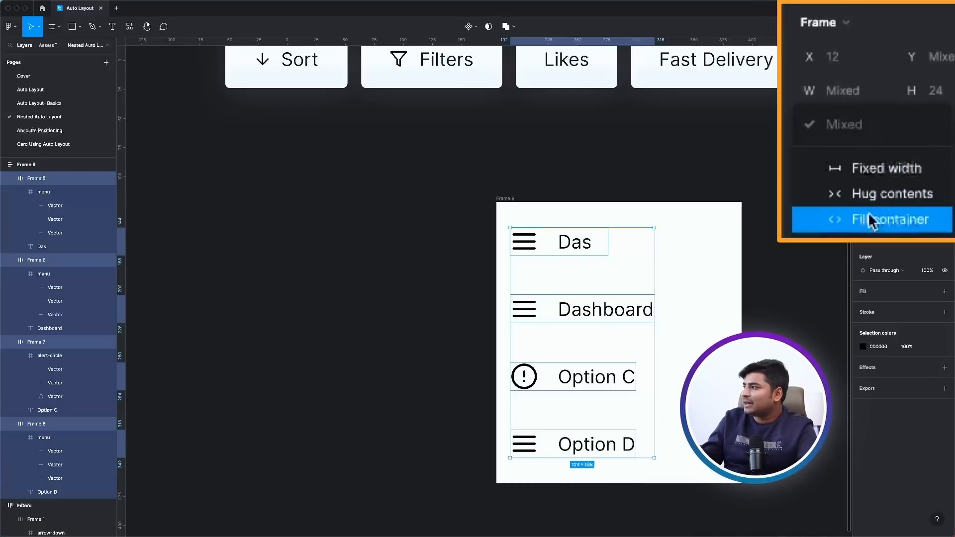
left_click(838, 219)
Set the horizontal resizing of the text layers in all four rows to Fill container and clear the selection.
left_click(578, 241)
left_click(578, 241)
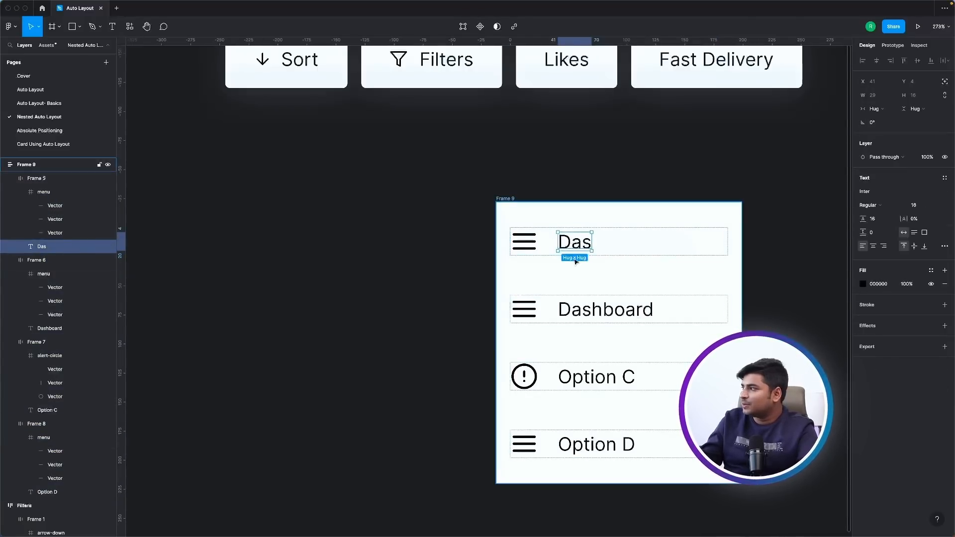
left_click(596, 311, "shift")
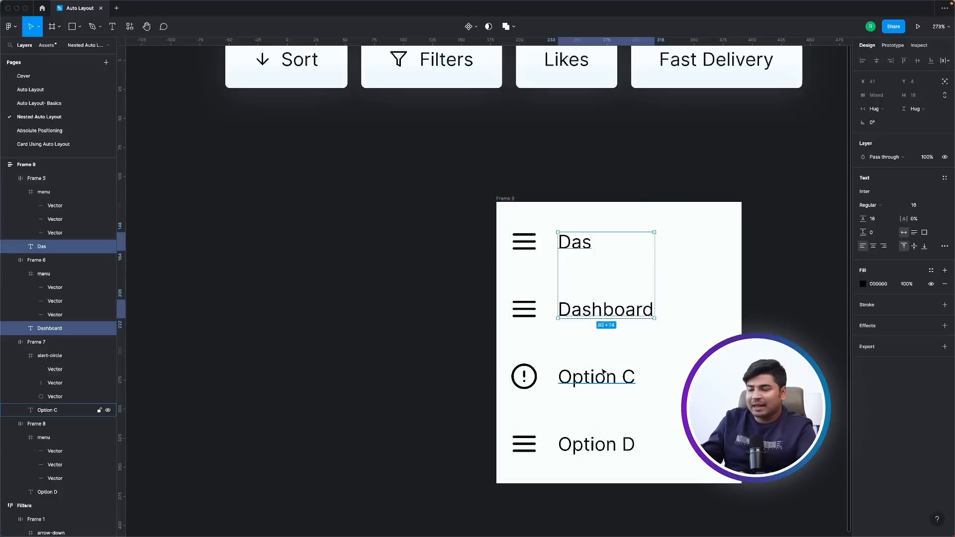
left_click(599, 376, "shift")
left_click(598, 450, "shift")
left_click(874, 109)
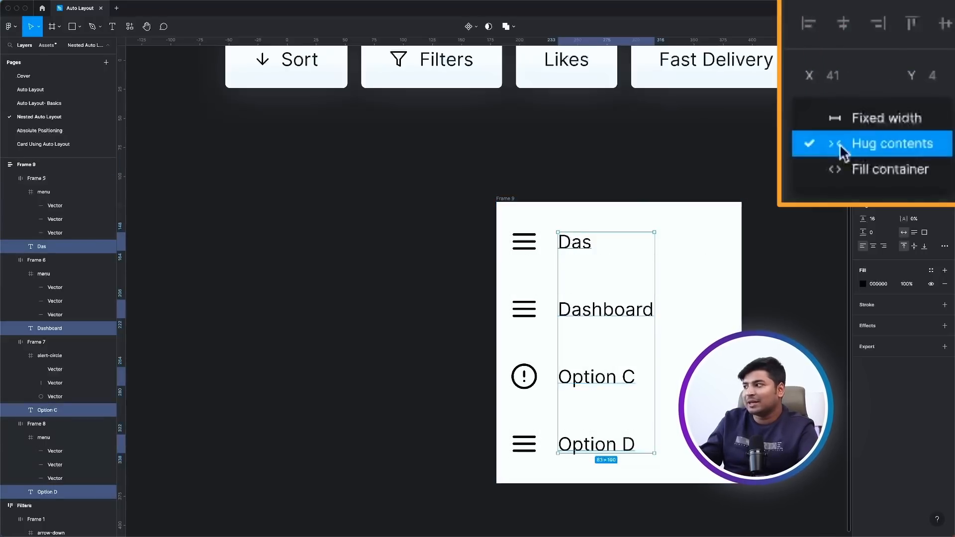
left_click(877, 119)
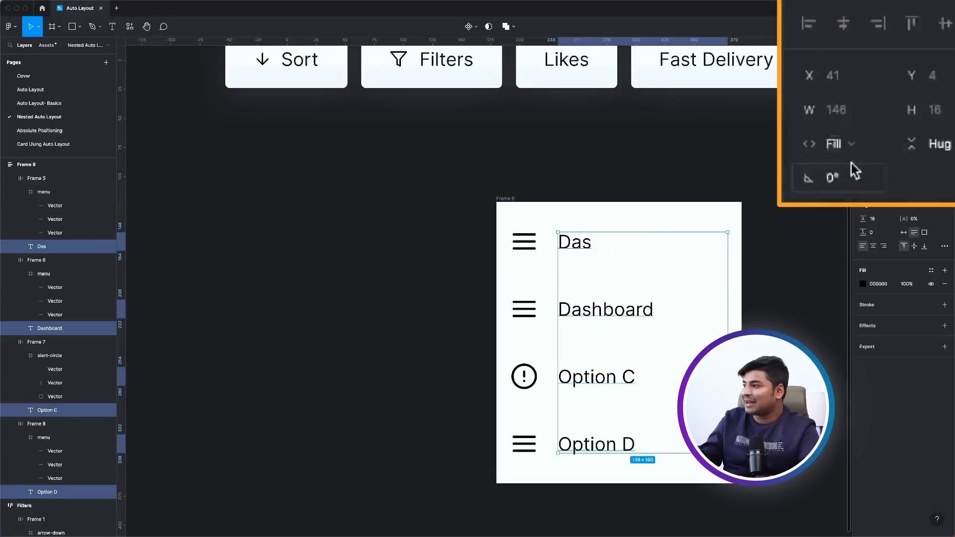
double_click(582, 244)
key("Escape")
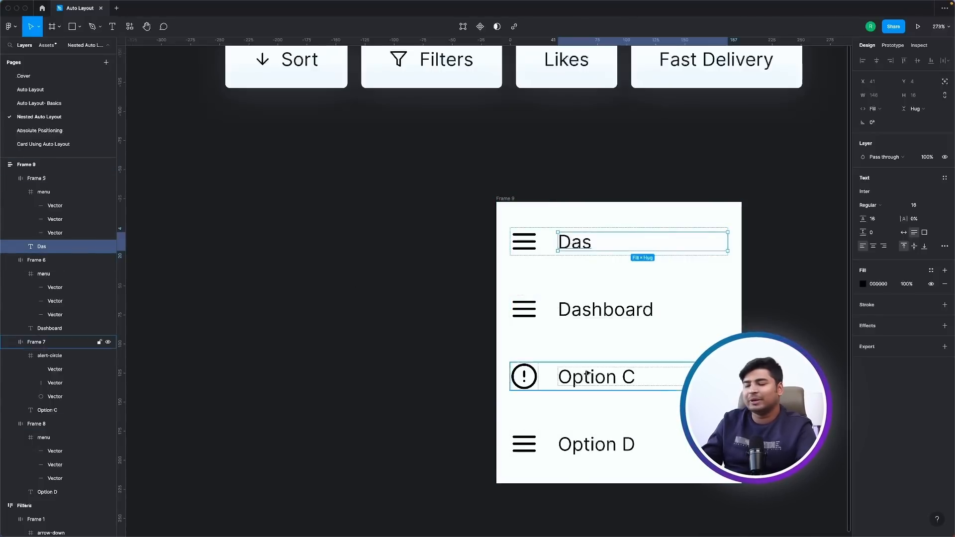
left_click(434, 359)
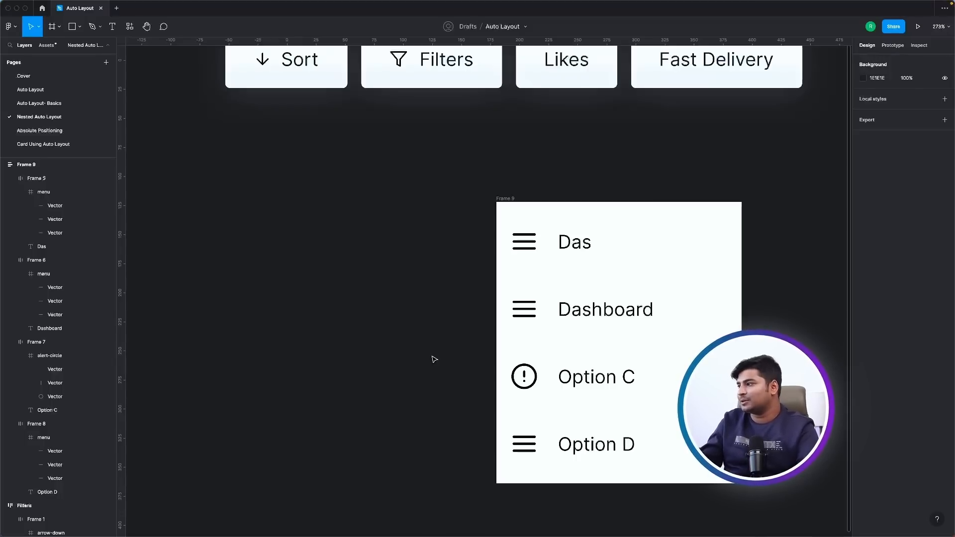
Add a white text "2" below the filter buttons and wrap it in an auto layout frame.
scroll(434, 359, "down", 3)
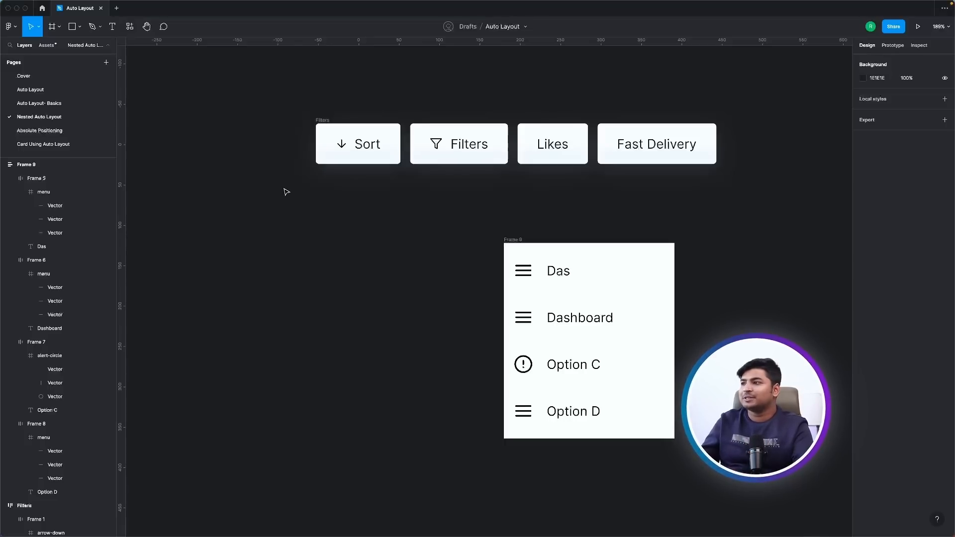
scroll(529, 117, "up", 3)
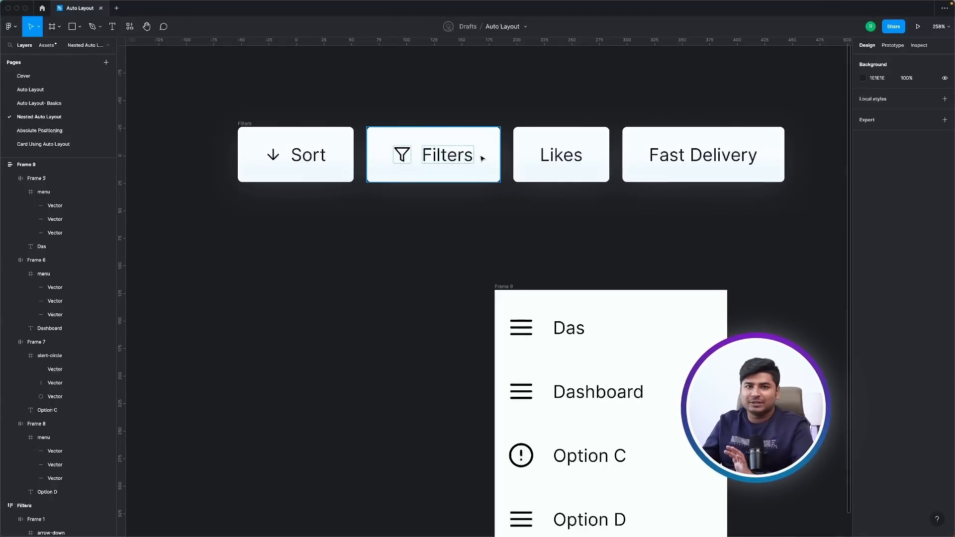
key("t")
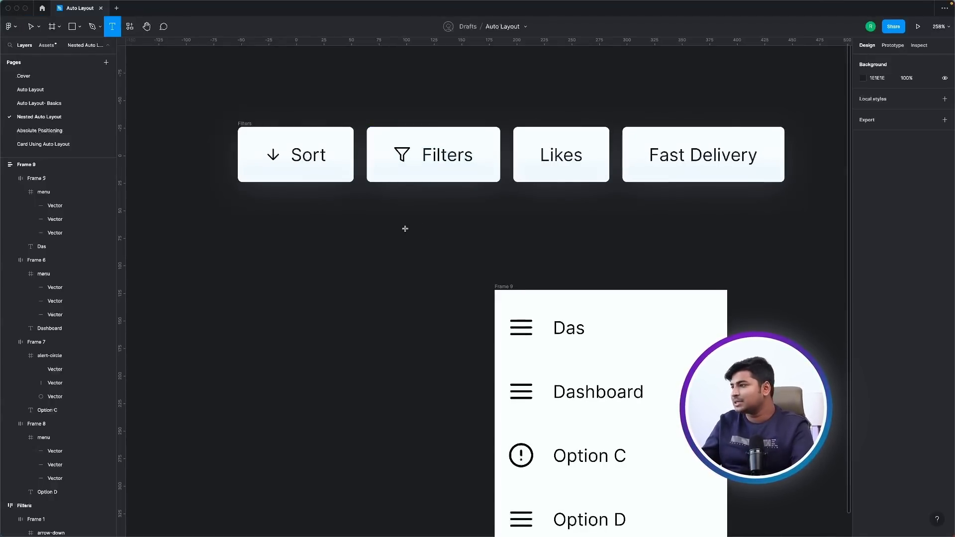
left_click(405, 233)
type("2")
key("Escape")
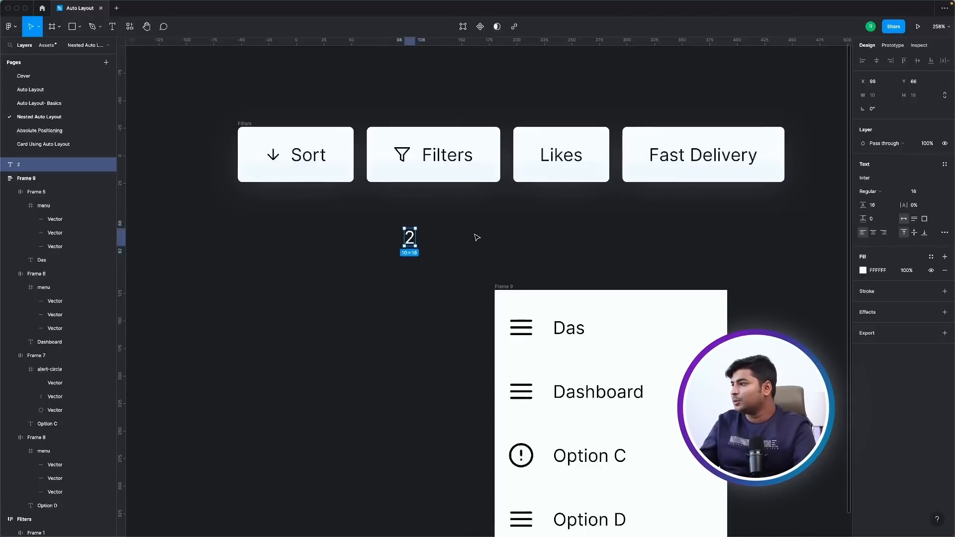
key("shift+a")
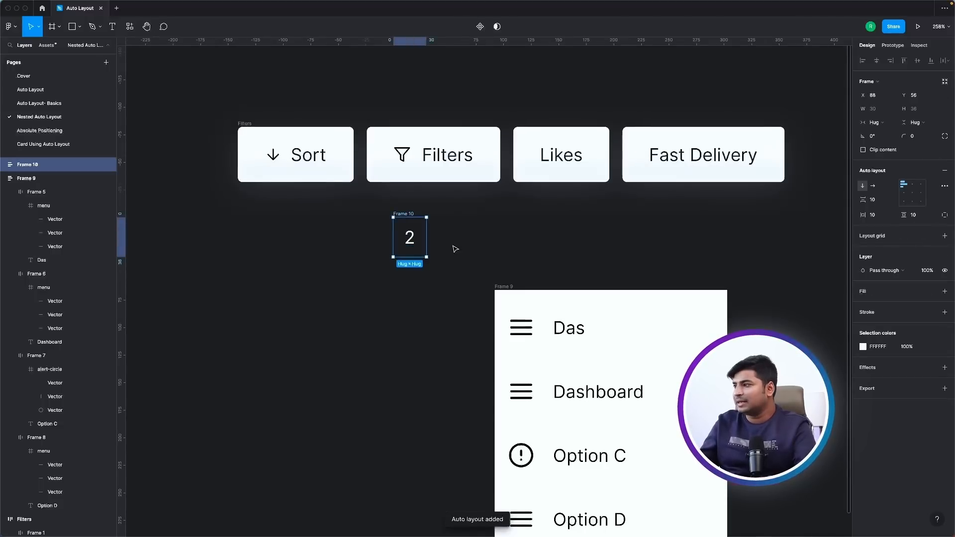
Give the frame around the "2" a solid red FF3131 fill.
left_click(944, 290)
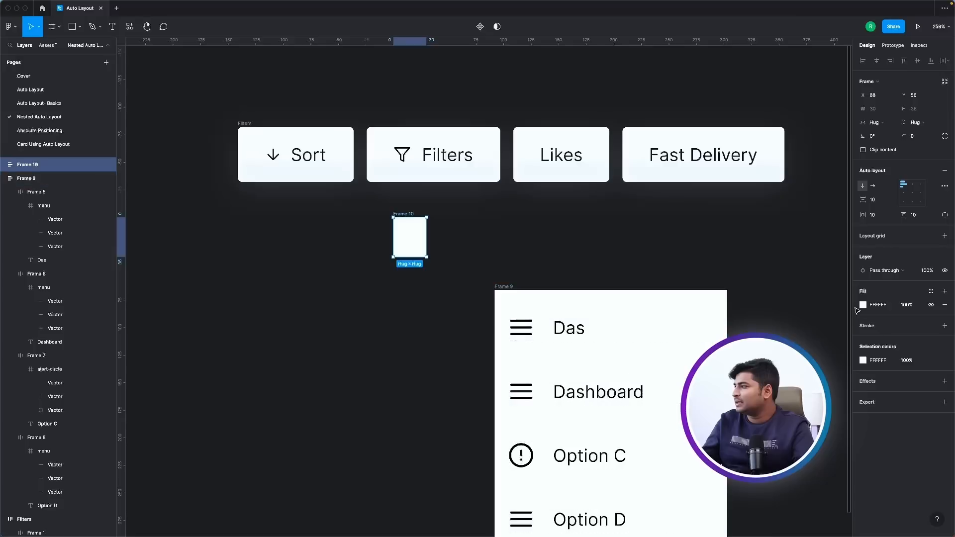
left_click(930, 291)
left_click(930, 291)
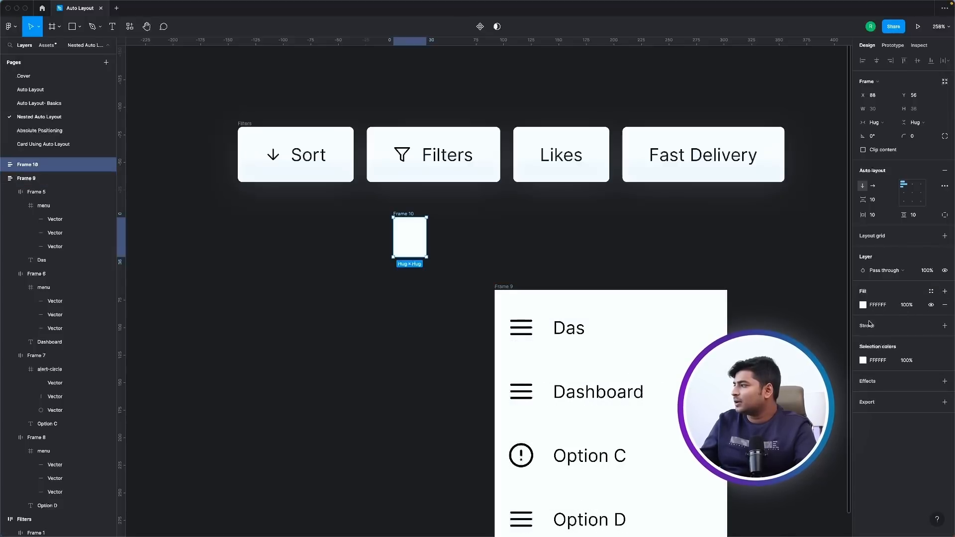
left_click(863, 305)
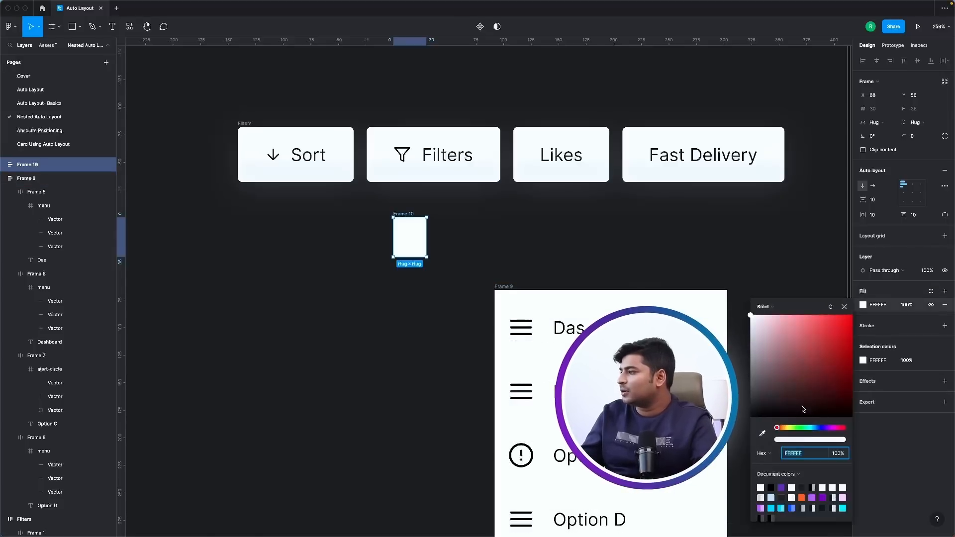
left_click(802, 497)
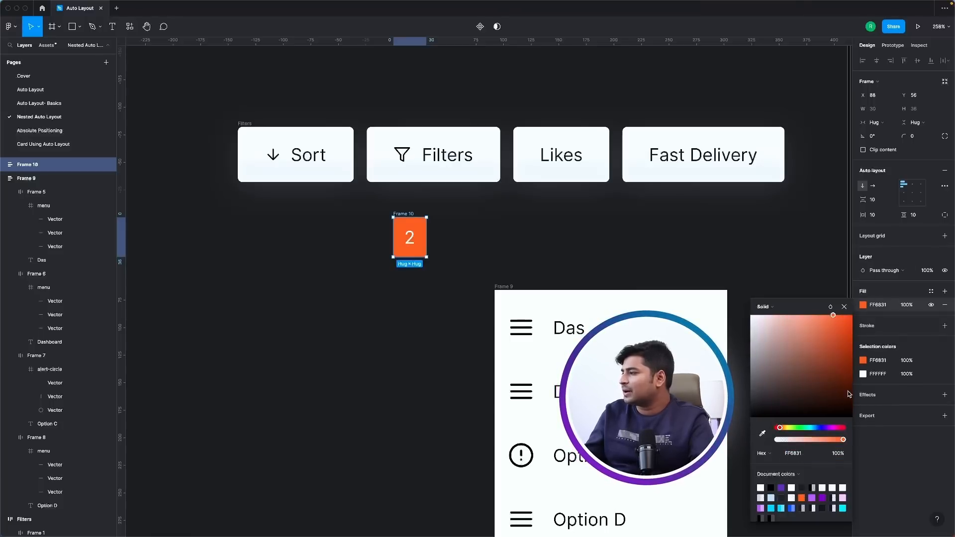
left_click_drag(781, 429, 776, 428)
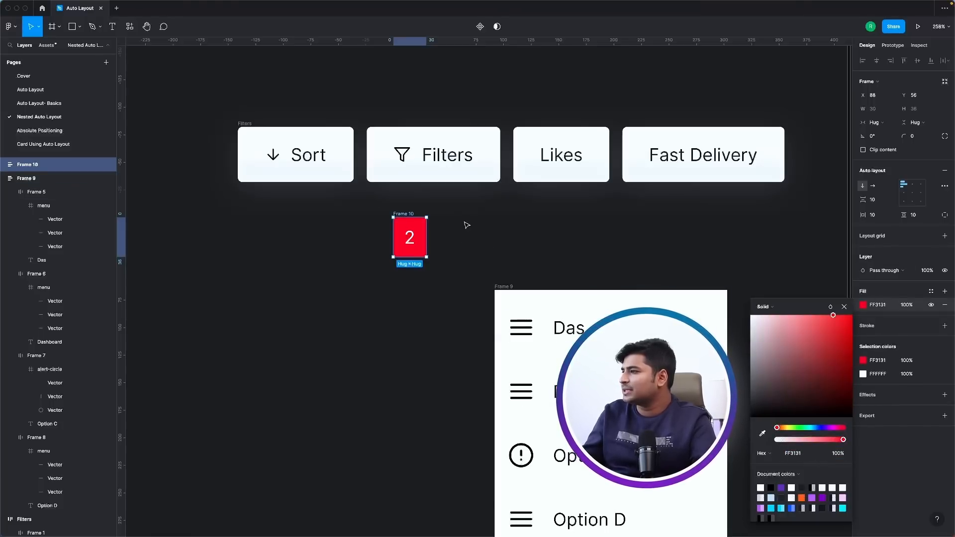
Shape the red frame into a round badge with corner radius 27 and vertical padding 7, and deselect it.
scroll(405, 232, "up", 5)
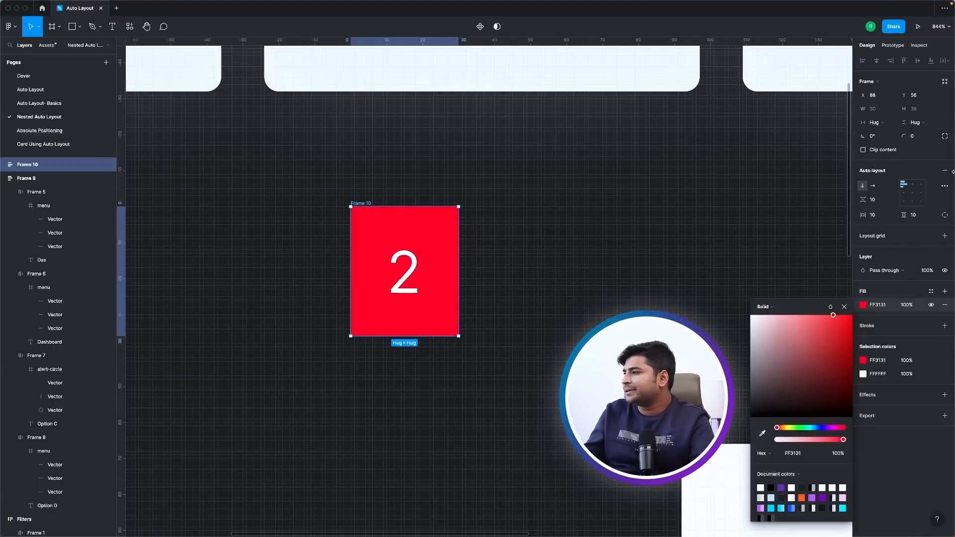
left_click_drag(903, 136, 139, 139)
scroll(391, 315, "down", 2)
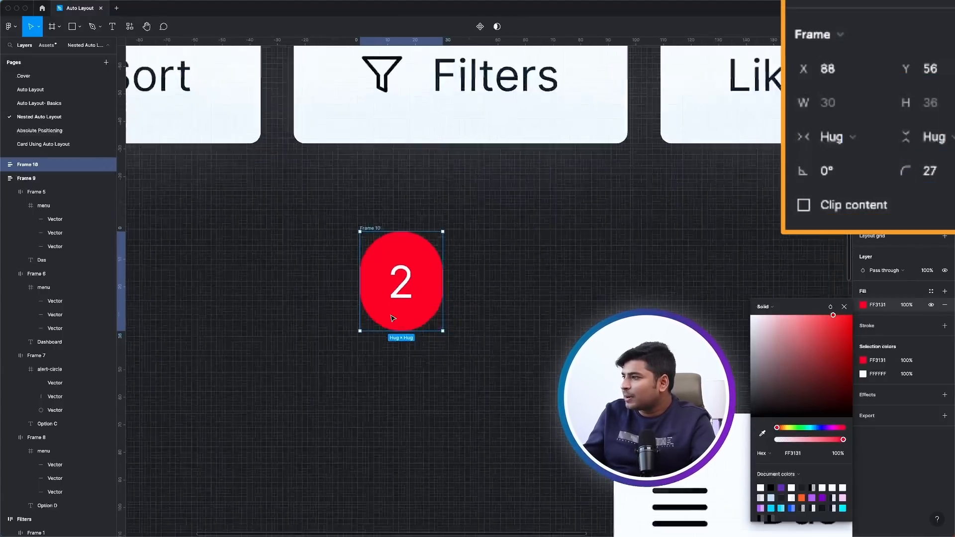
scroll(392, 317, "down", 3)
left_click_drag(904, 215, 909, 243)
scroll(683, 413, "down", 3)
left_click(527, 338)
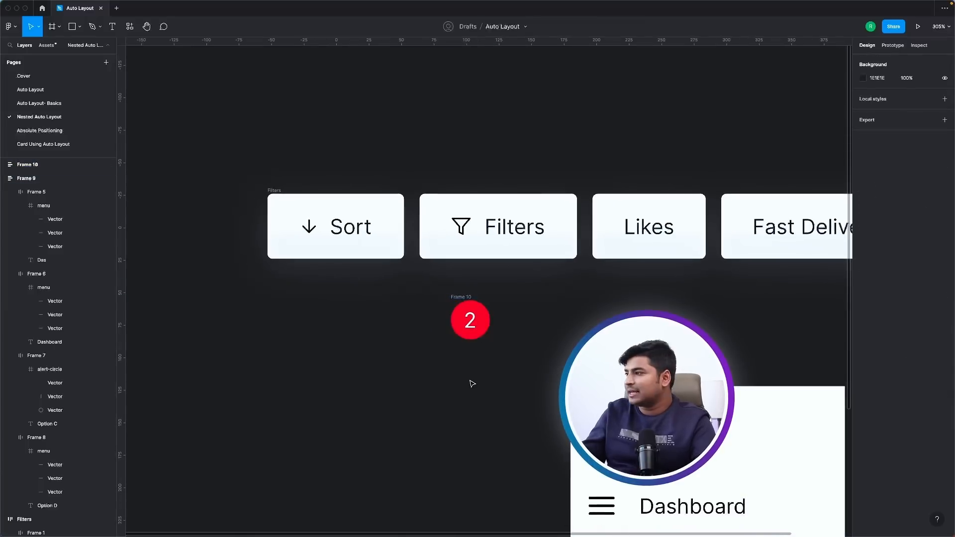
Move the badge into the Filters button after its text and scale it down to about 16.67 wide.
left_click_drag(473, 298, 529, 264)
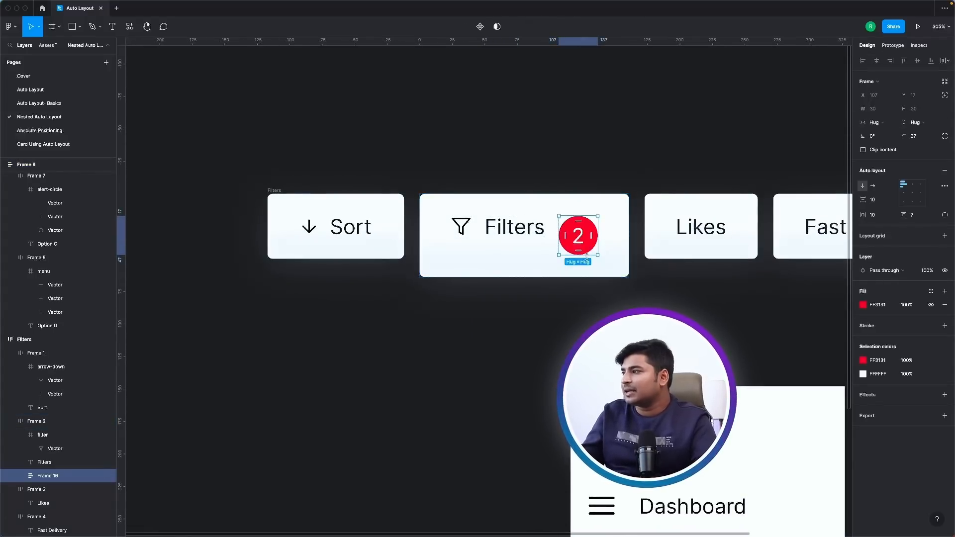
key("k")
left_click_drag(597, 254, 556, 237)
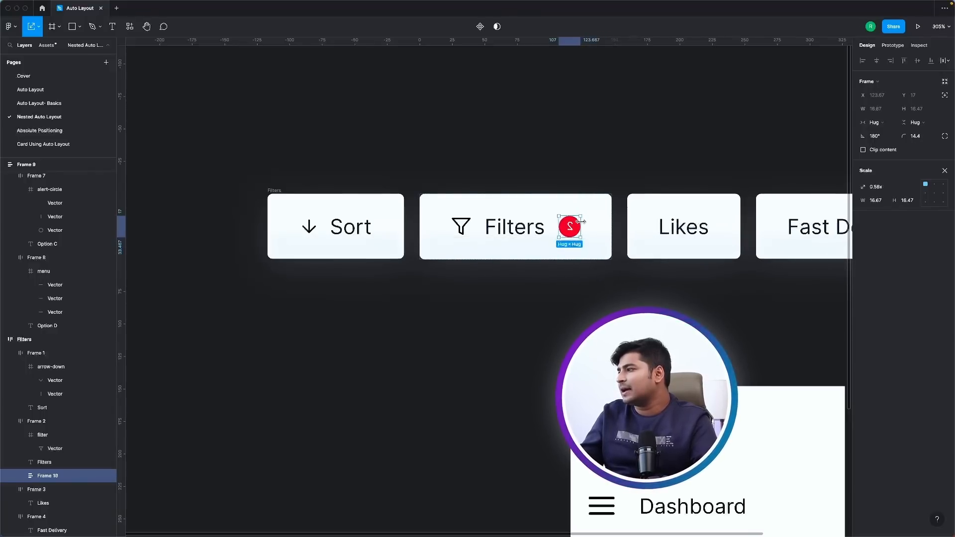
Try flipping the badge's mirrored number inside the Filters button and undo the flip.
double_click(569, 226)
right_click(570, 226)
left_click(590, 466)
left_click(514, 363)
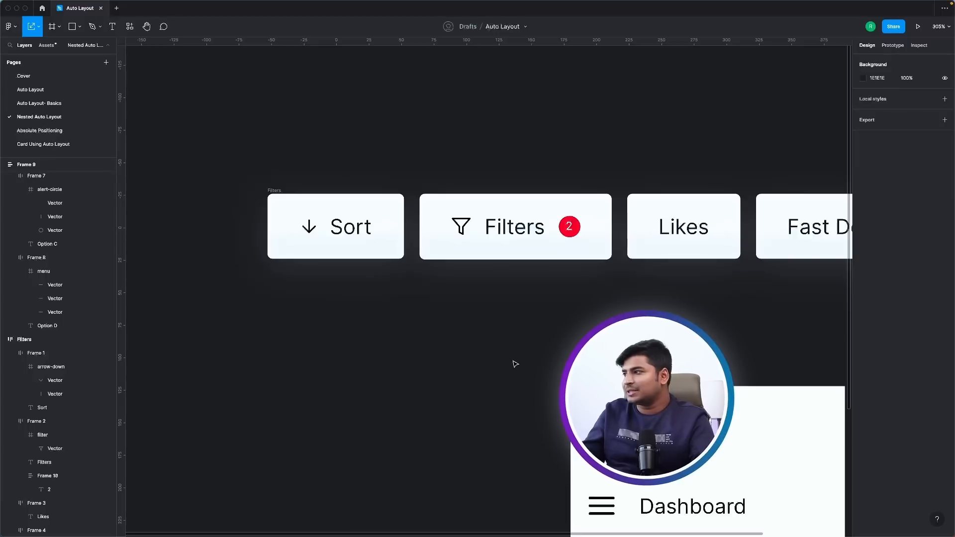
key("super+z")
key("super+z")
key("super+z")
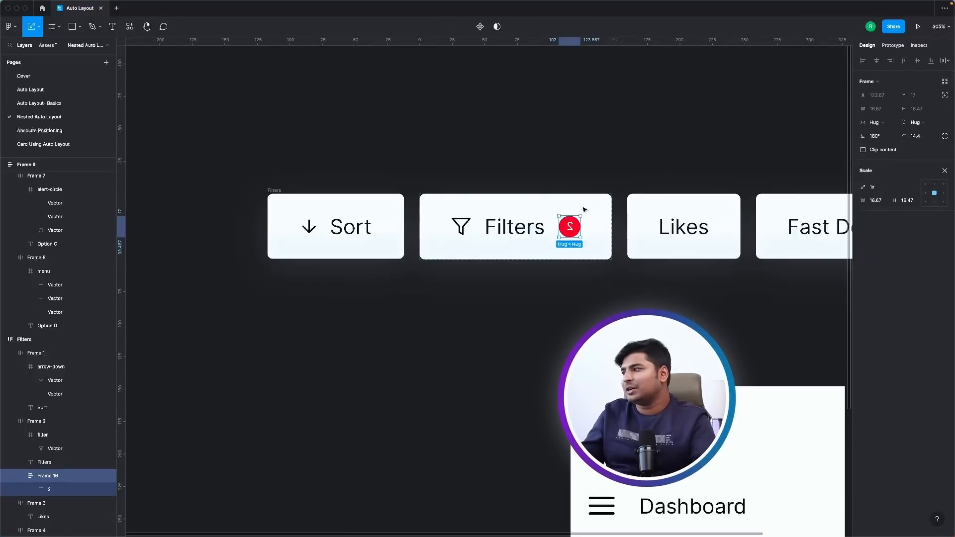
Move the badge out of the Filters button to the empty canvas below and flip its number horizontally.
left_click_drag(569, 227, 565, 333)
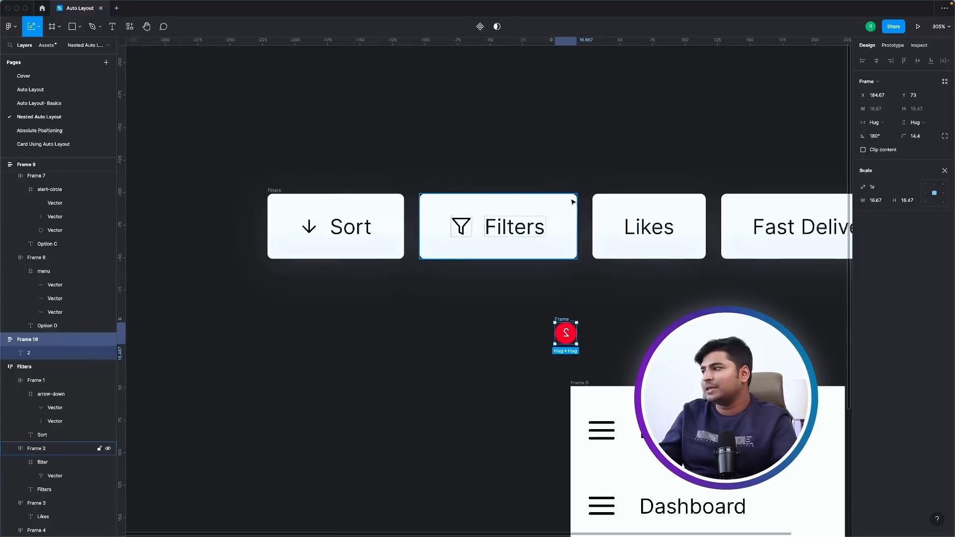
double_click(566, 333)
right_click(569, 340)
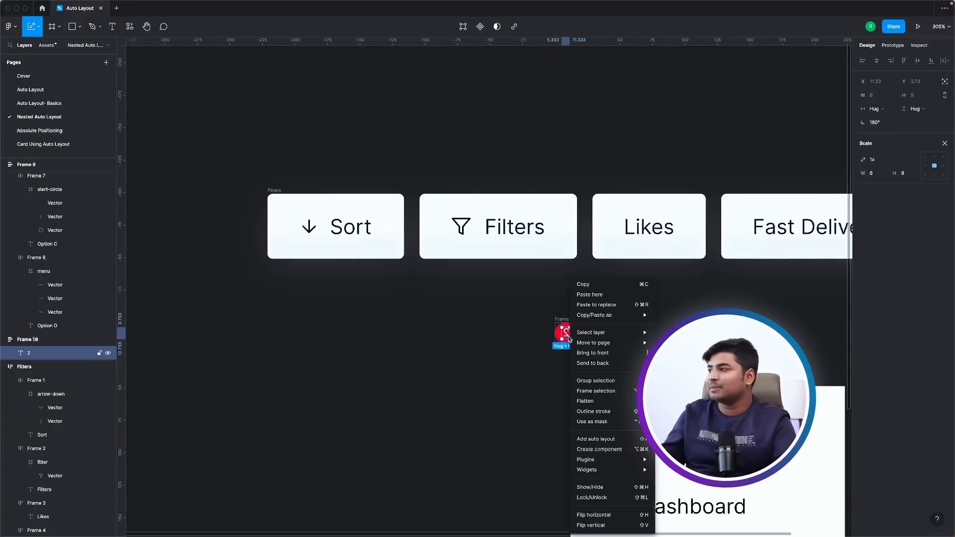
left_click(596, 515)
left_click(606, 317)
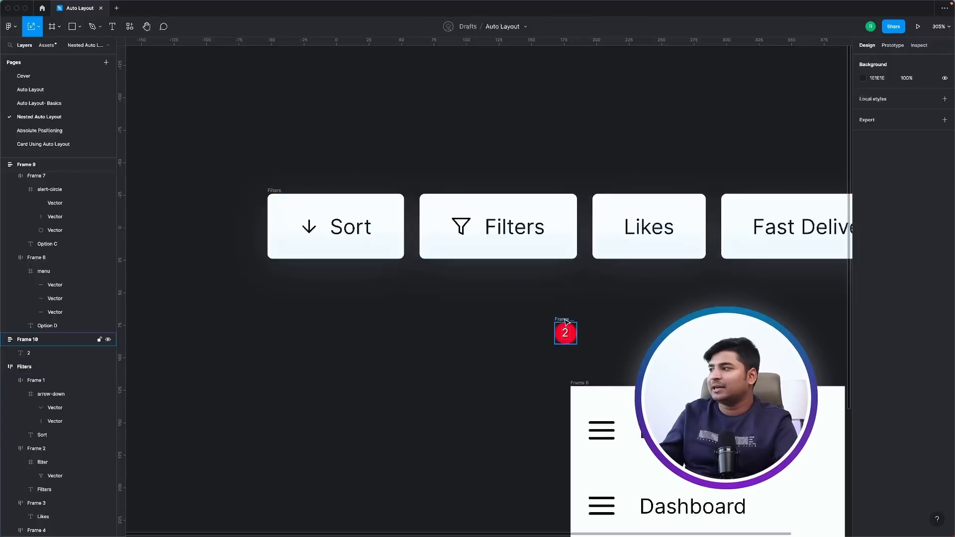
Place the badge in the filter row between the Filters and Likes buttons and turn on Absolute position for it.
mouse_move(565, 320)
left_mouse_down()
mouse_move(564, 207)
mouse_move(443, 213)
mouse_move(600, 219)
left_mouse_up()
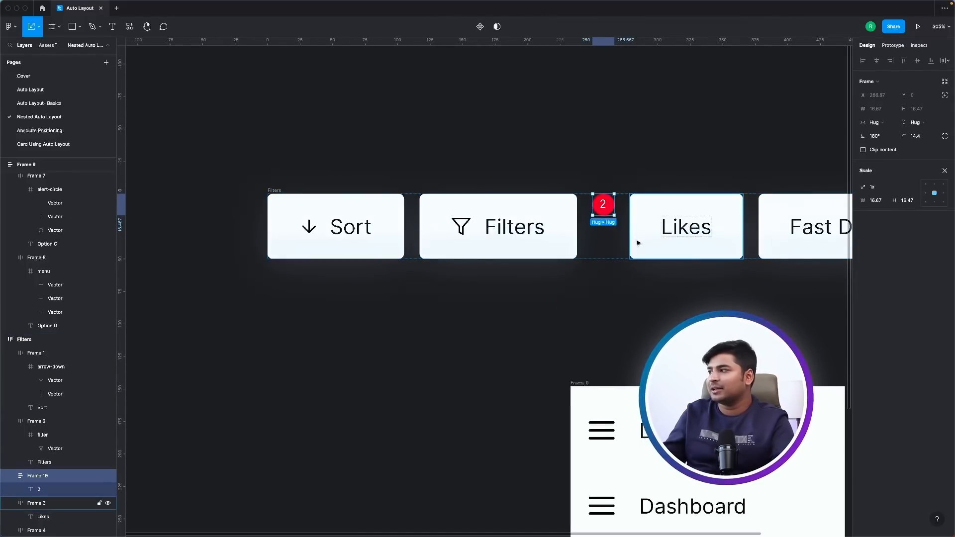
key("ctrl+z")
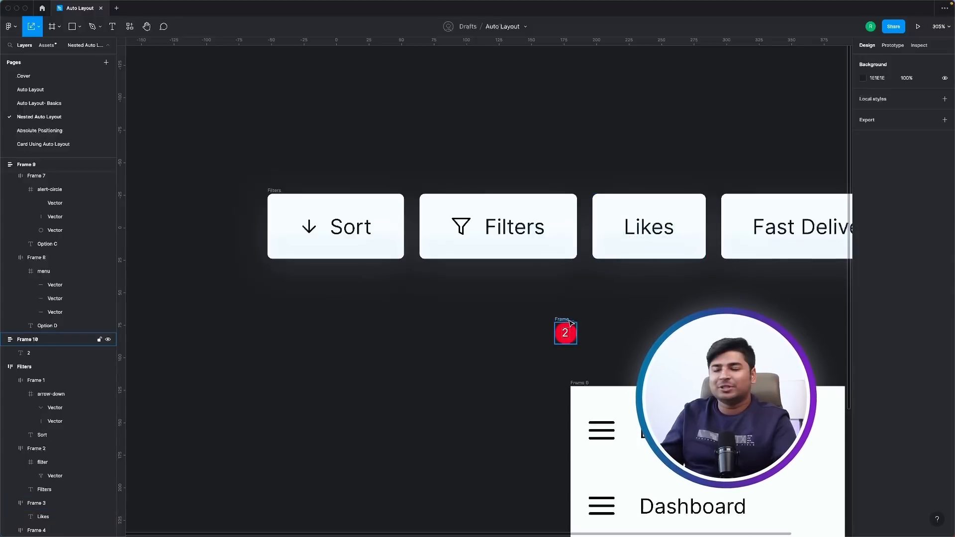
left_click_drag(571, 323, 599, 217)
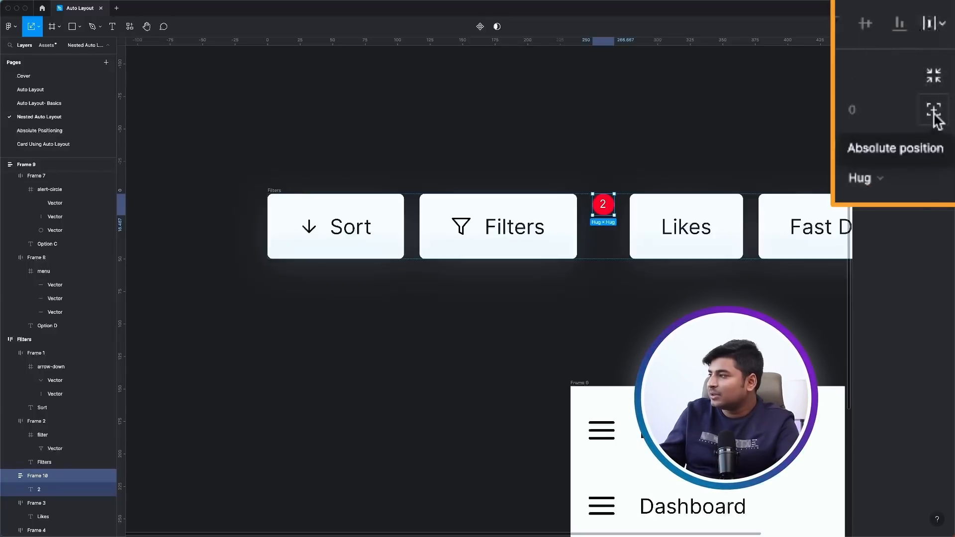
left_click(944, 95)
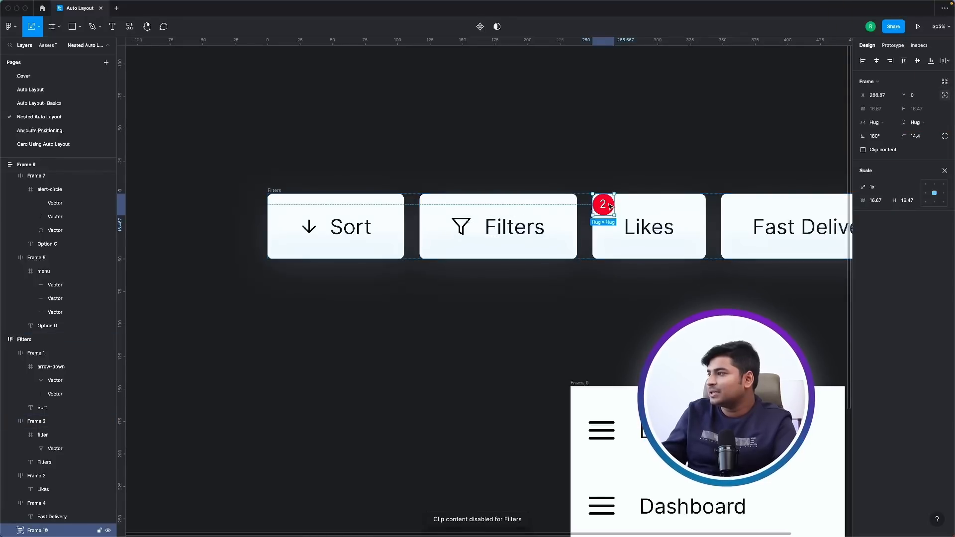
Move the badge onto the Filters button, align it to the button's top-right corner, and clear the selection.
left_click_drag(610, 206, 560, 211)
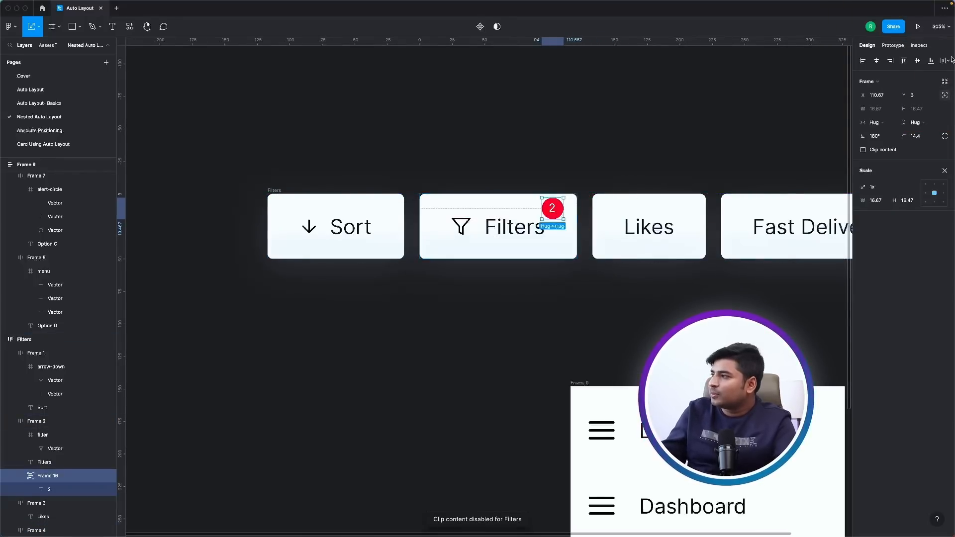
left_click(891, 61)
left_click(903, 61)
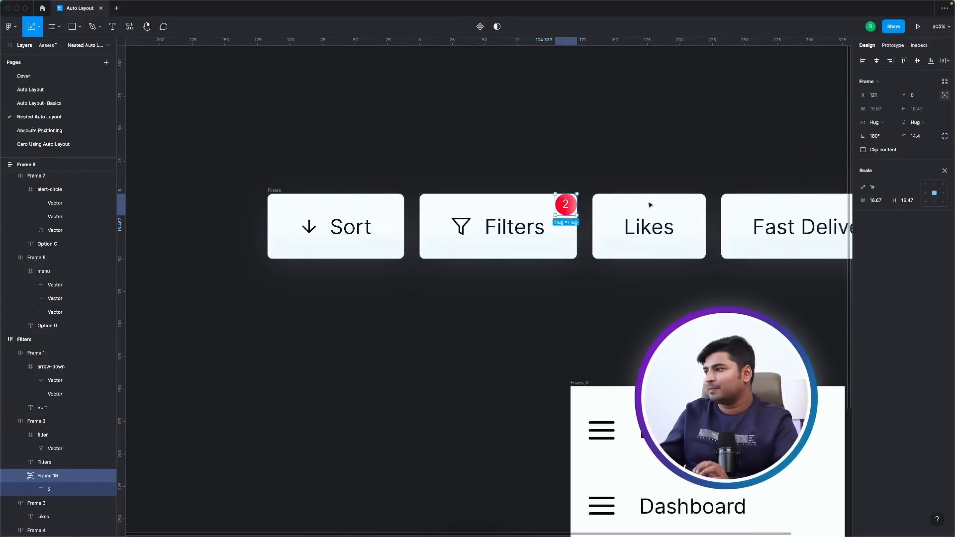
left_click(474, 309)
Shift the badge outward so it is centred on the Filters button's top-right corner, and deselect it.
scroll(384, 260, "down", 5)
scroll(386, 260, "up", 3)
scroll(509, 221, "up", 3)
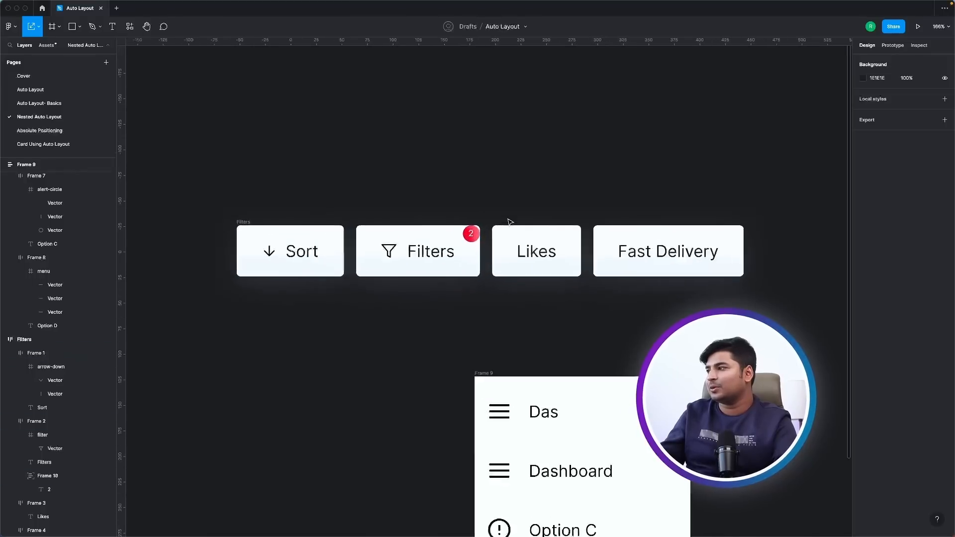
scroll(508, 221, "up", 2)
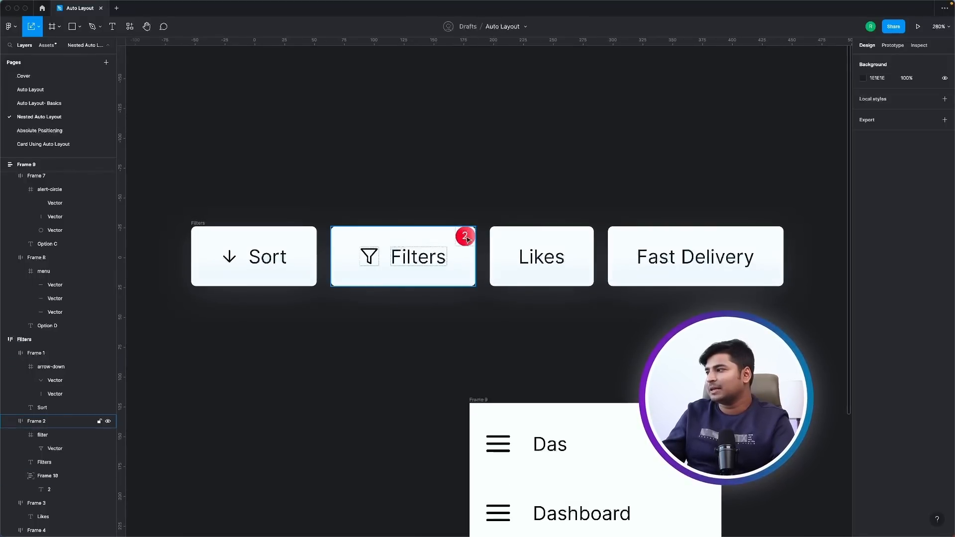
left_click_drag(466, 239, 476, 228)
left_click(394, 340)
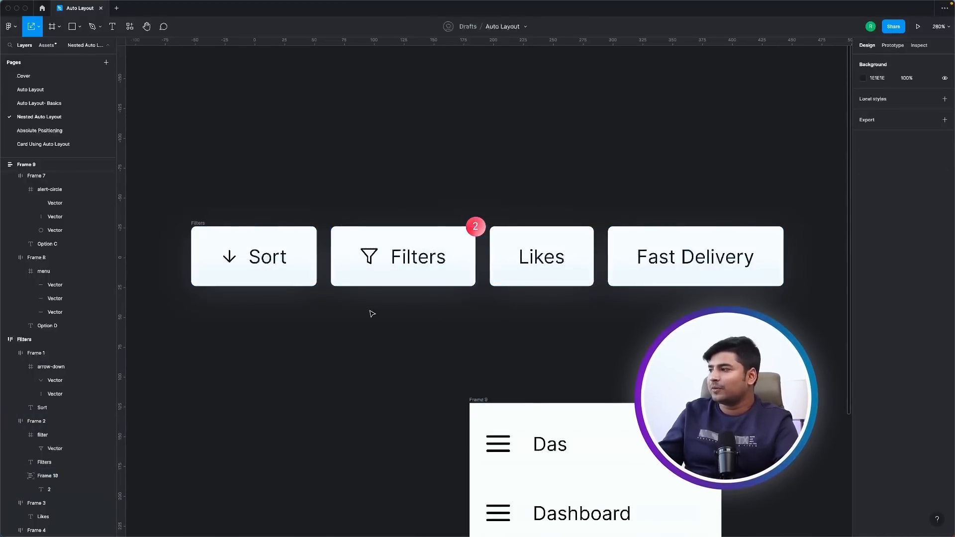
Select the frame holding all the filter buttons with the Move tool and increase its right padding to 196.
left_click(199, 223)
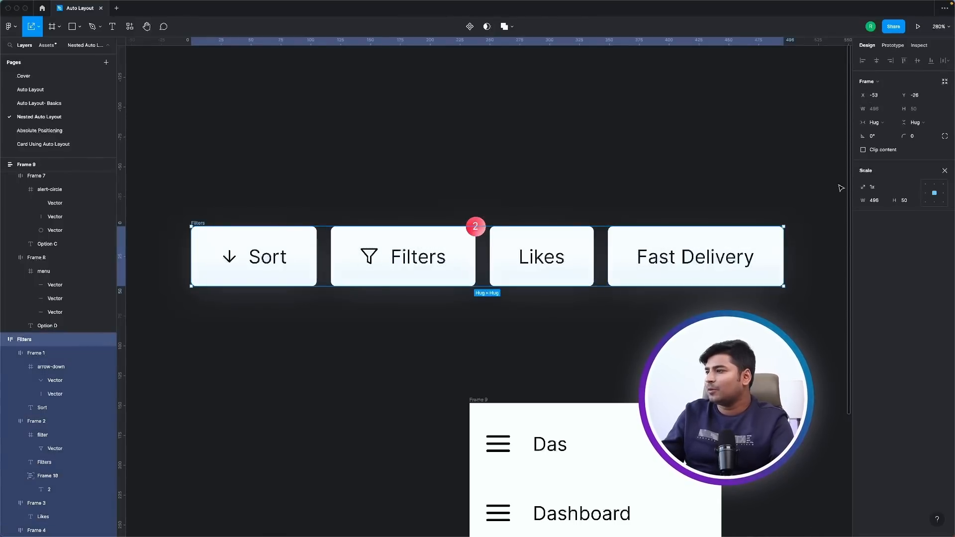
left_click(481, 212)
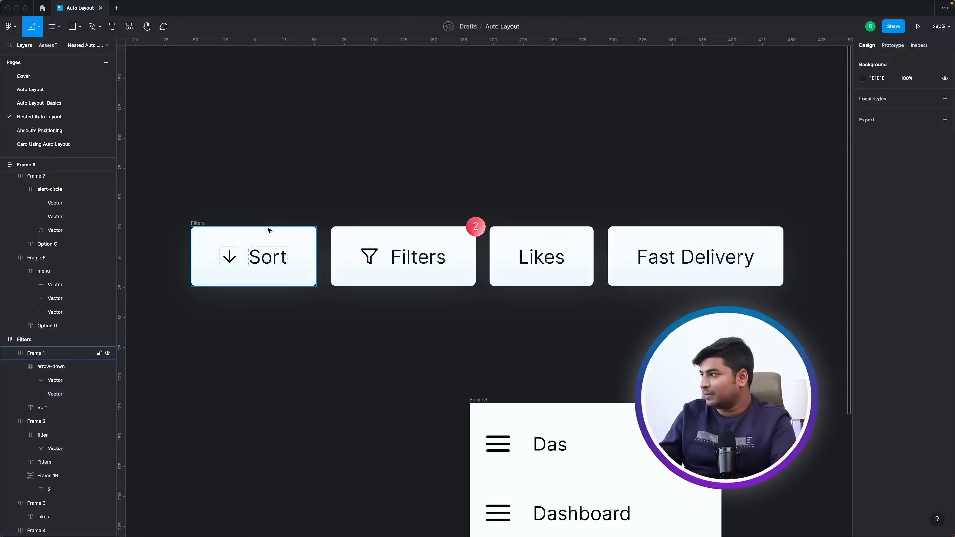
left_click(203, 223)
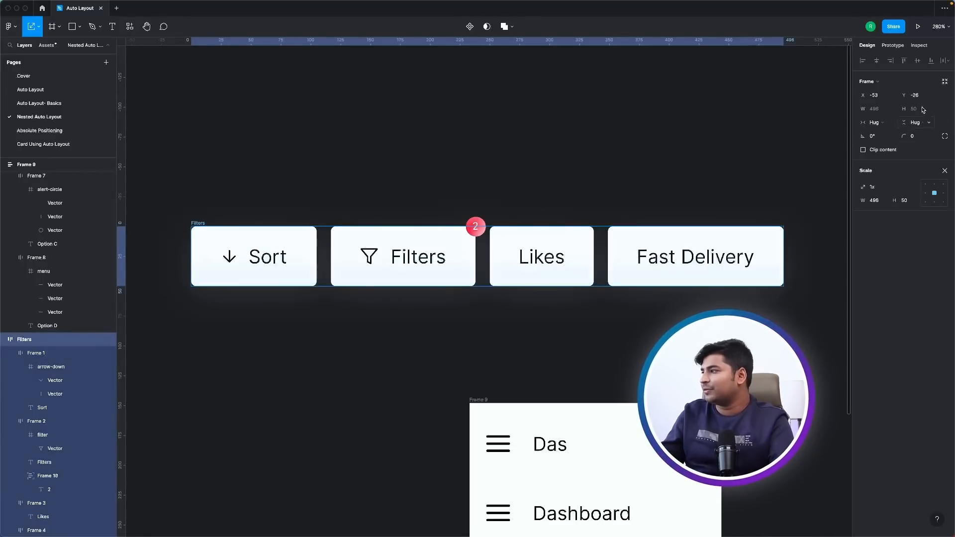
key("v")
left_click(466, 193)
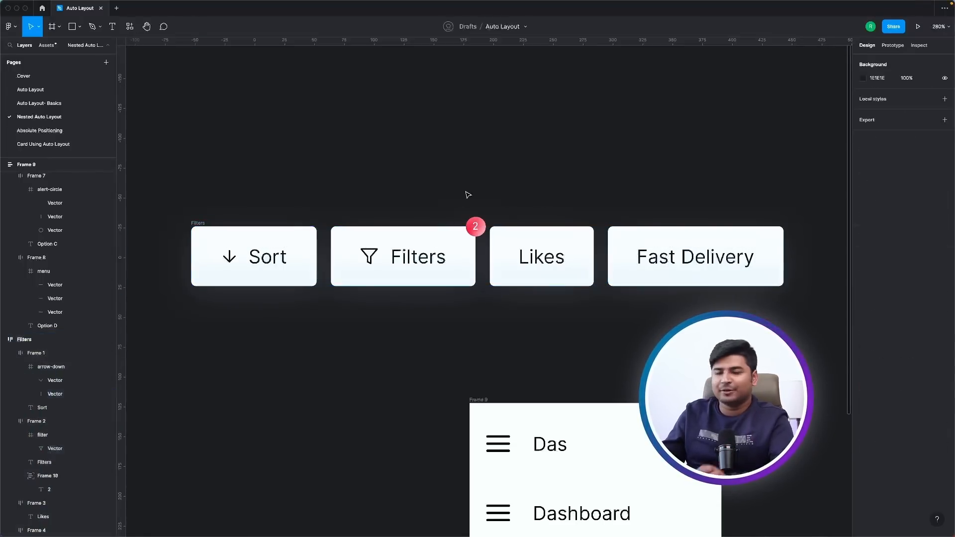
left_click(201, 224)
scroll(730, 303, "down", 3)
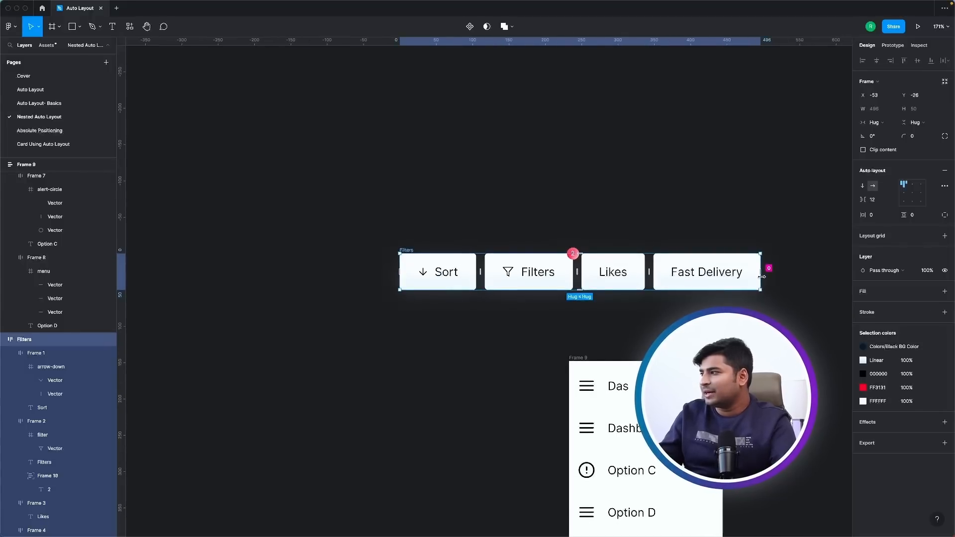
left_click_drag(762, 277, 720, 262)
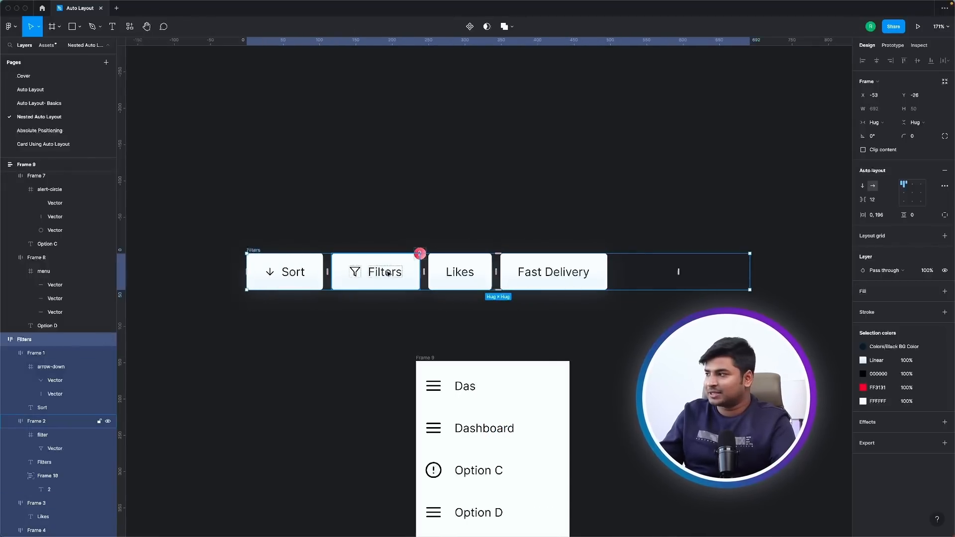
Undo the last right-padding increase on the frame holding the filter buttons.
key("super+z")
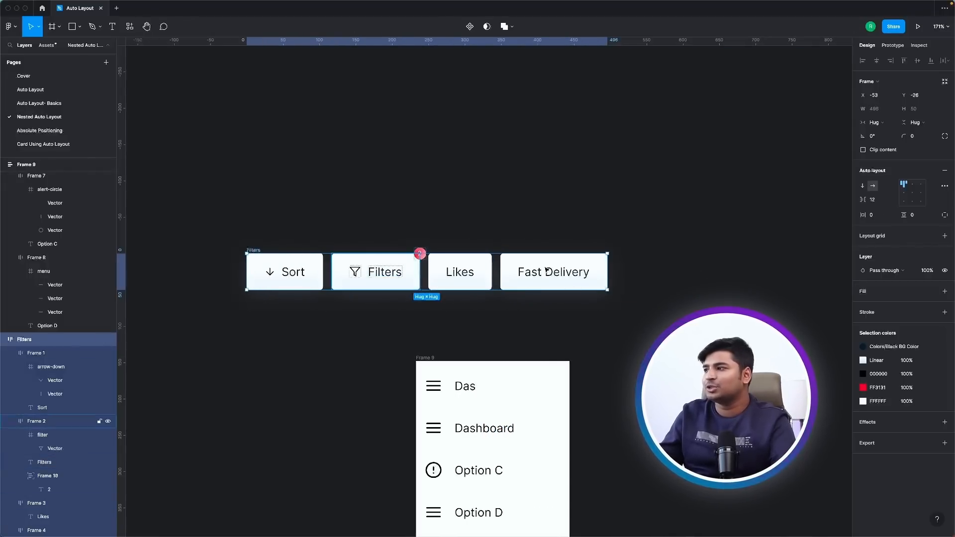
scroll(552, 276, "left", 2)
scroll(552, 276, "down", 1)
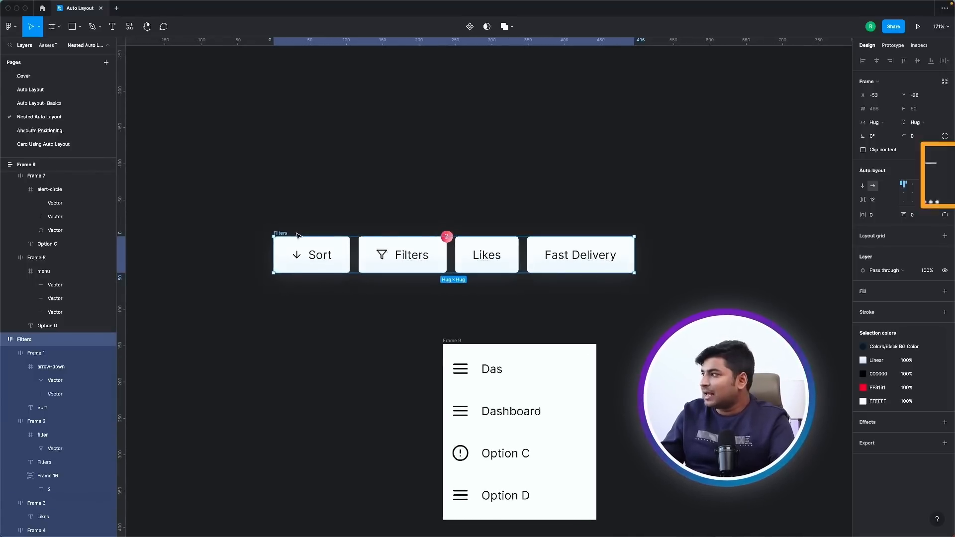
Set the filter-button frame's spacing mode to Space between and widen the frame to about 571.
left_click(945, 186)
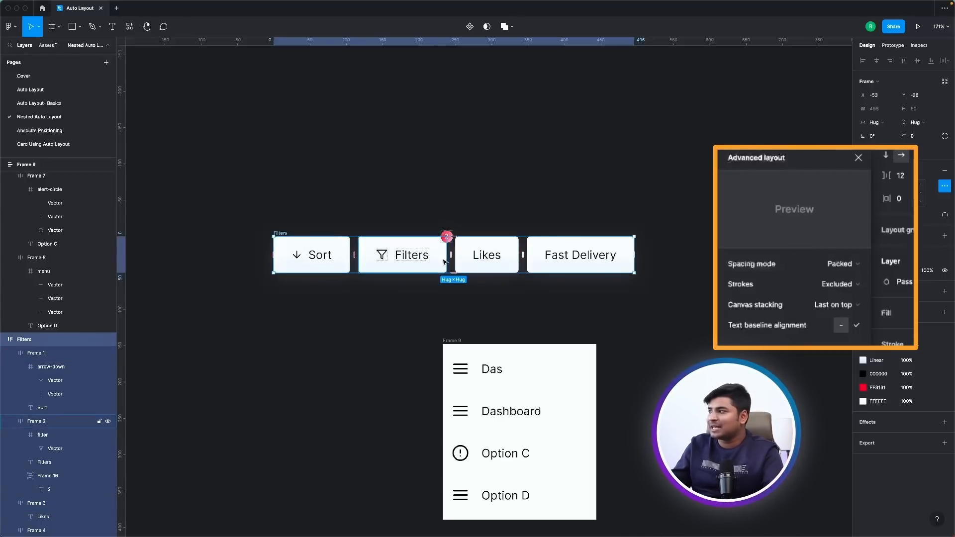
left_click(852, 264)
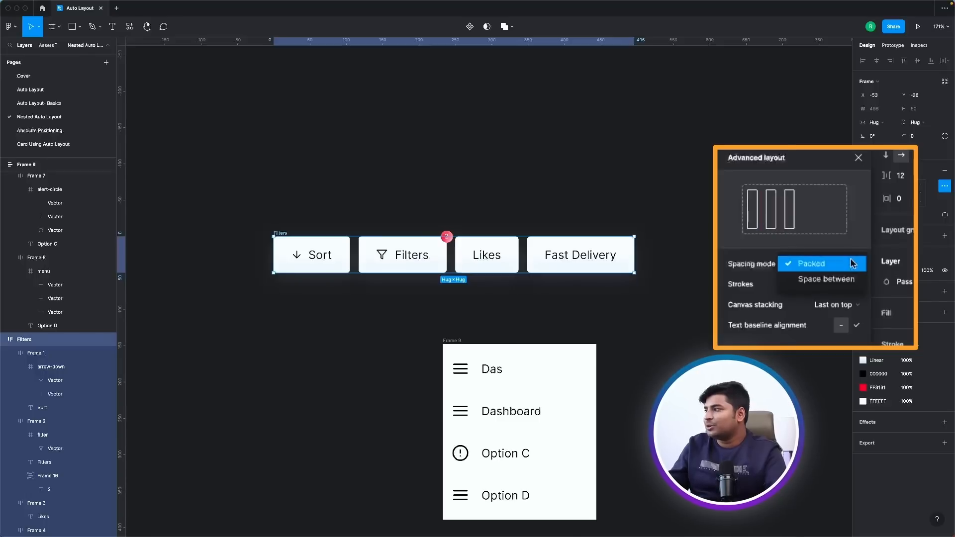
left_click(817, 277)
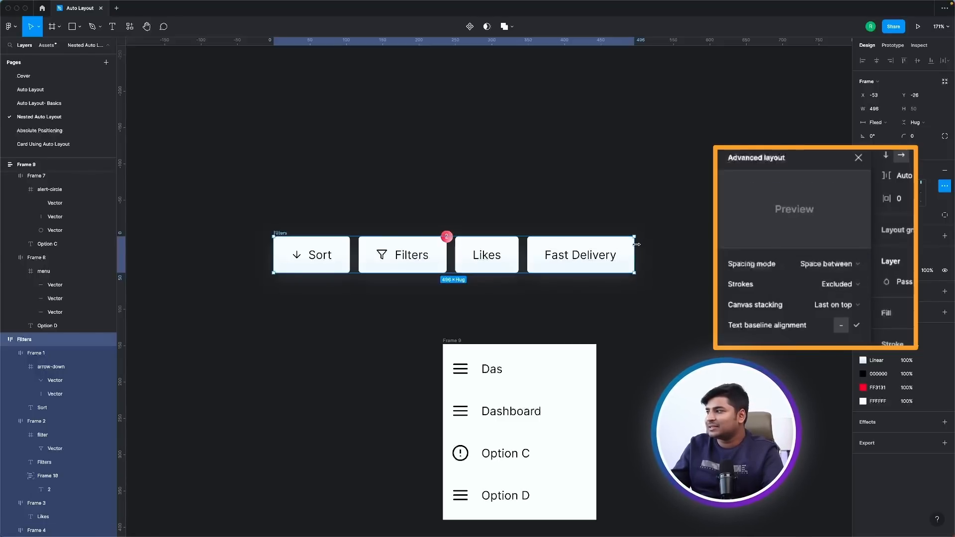
left_click_drag(636, 244, 688, 254)
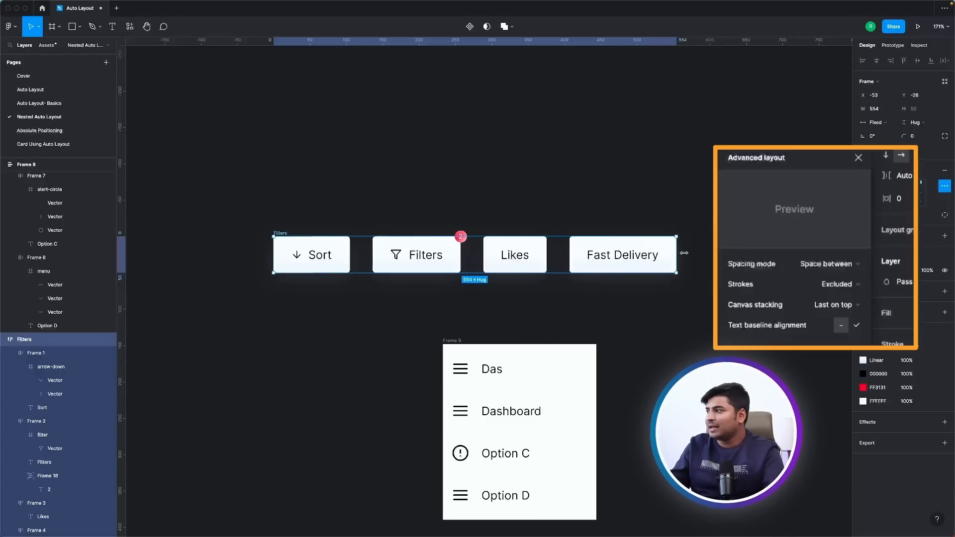
Try the Packed spacing mode on the filter-button frame, undo it, and widen the frame to 605.
left_click(829, 263)
left_click(825, 248)
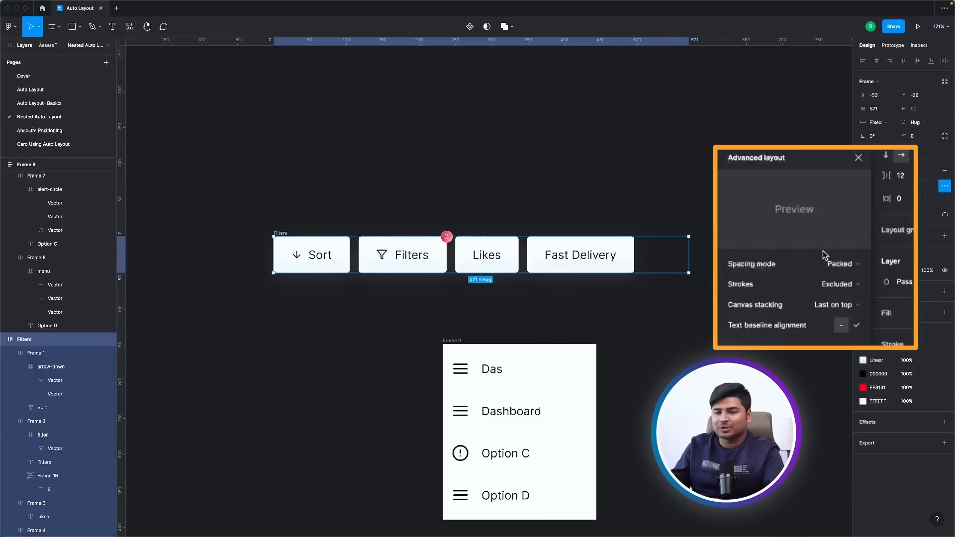
key("super+z")
left_click_drag(691, 259, 713, 259)
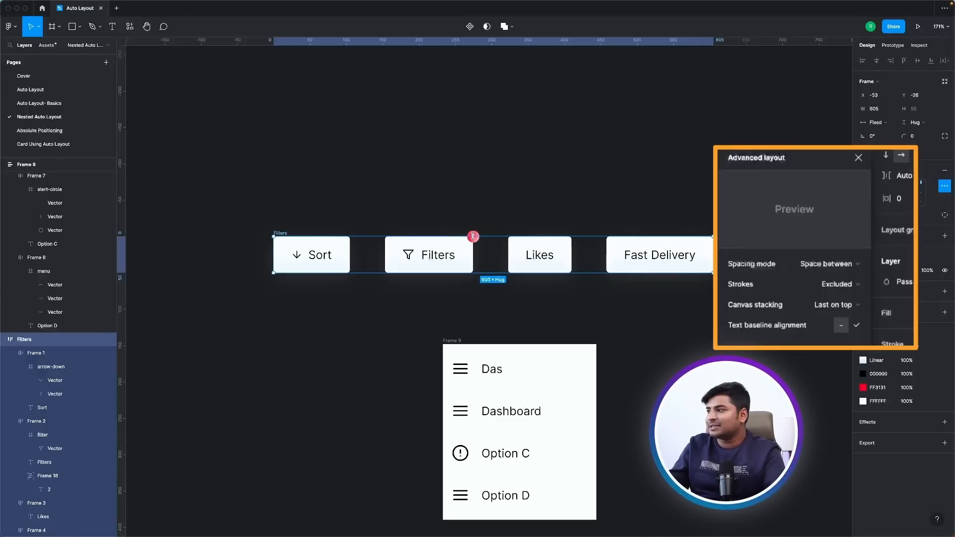
Examine the layout and constraint settings of the Filters button, its notification badge and the parent filter frame, and clear the selection.
left_click(439, 256)
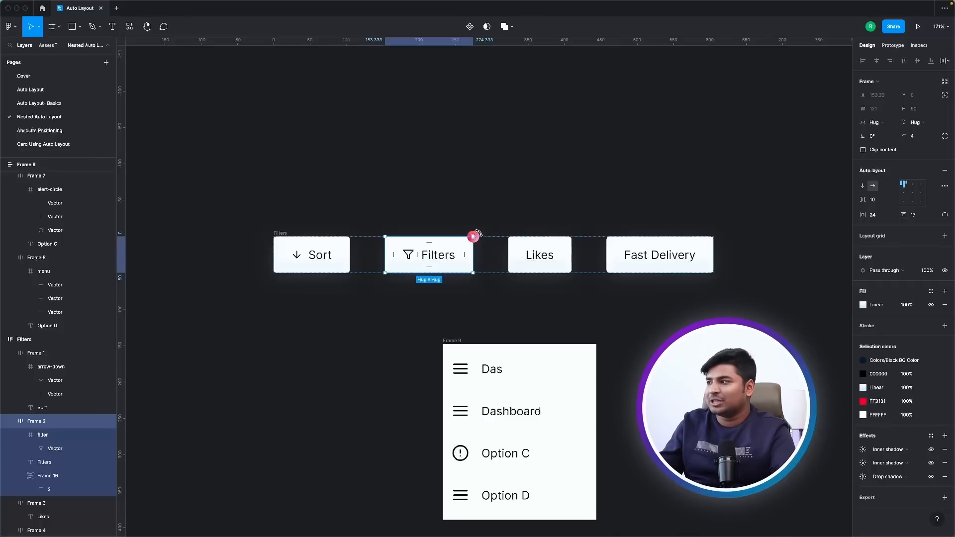
left_click(474, 235)
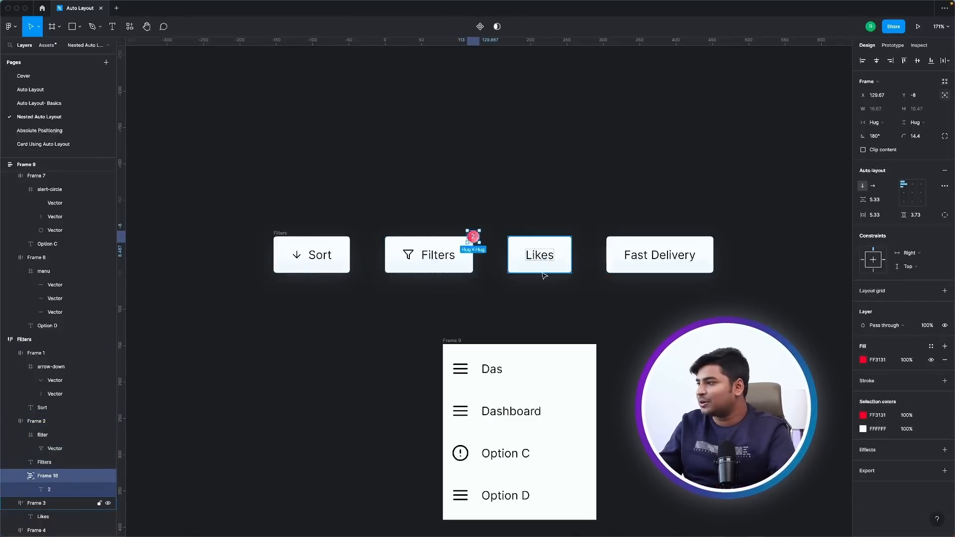
left_click(281, 233)
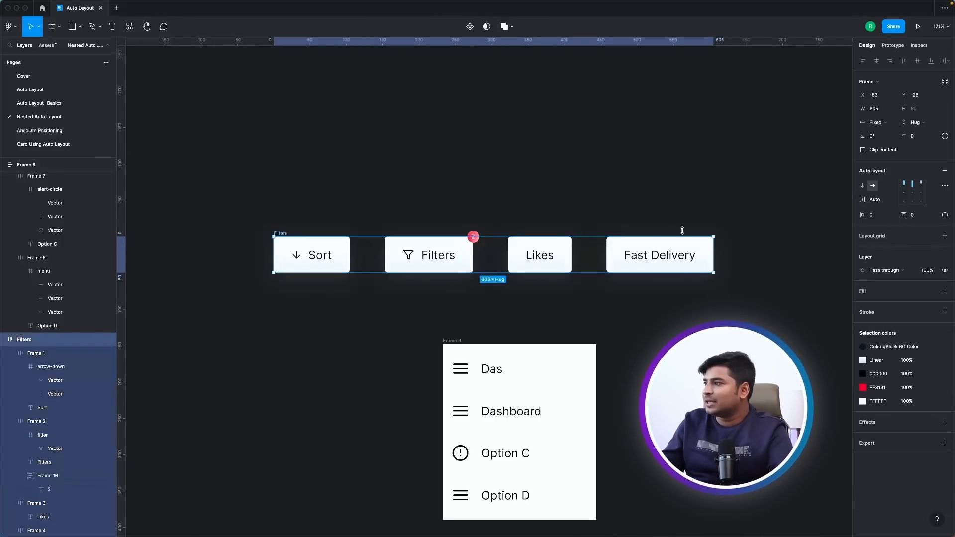
left_click(475, 235)
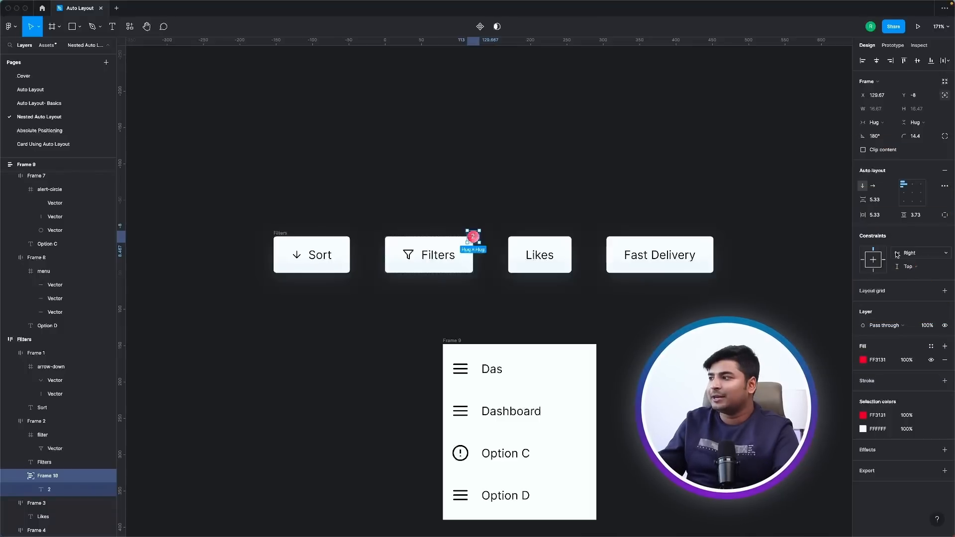
left_click(427, 246)
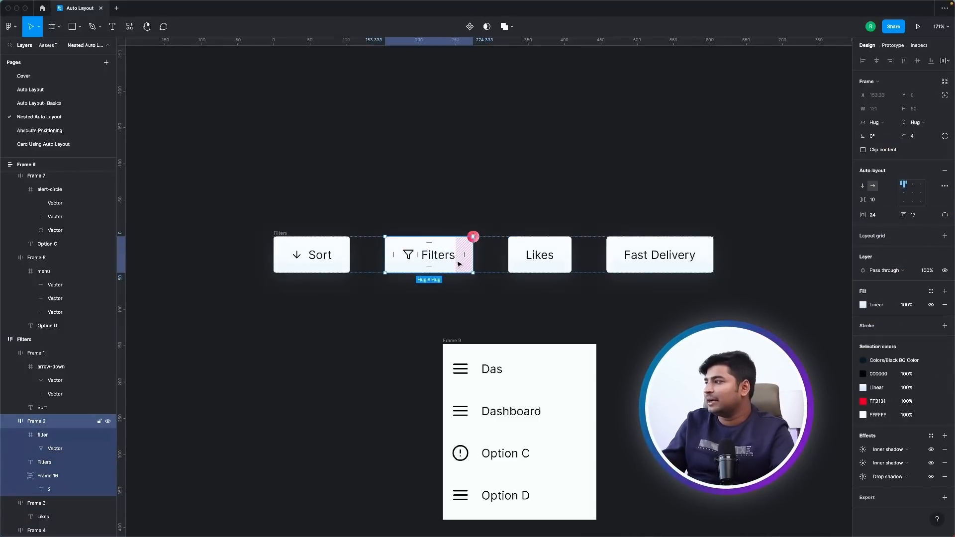
left_click(698, 261)
left_click(739, 277)
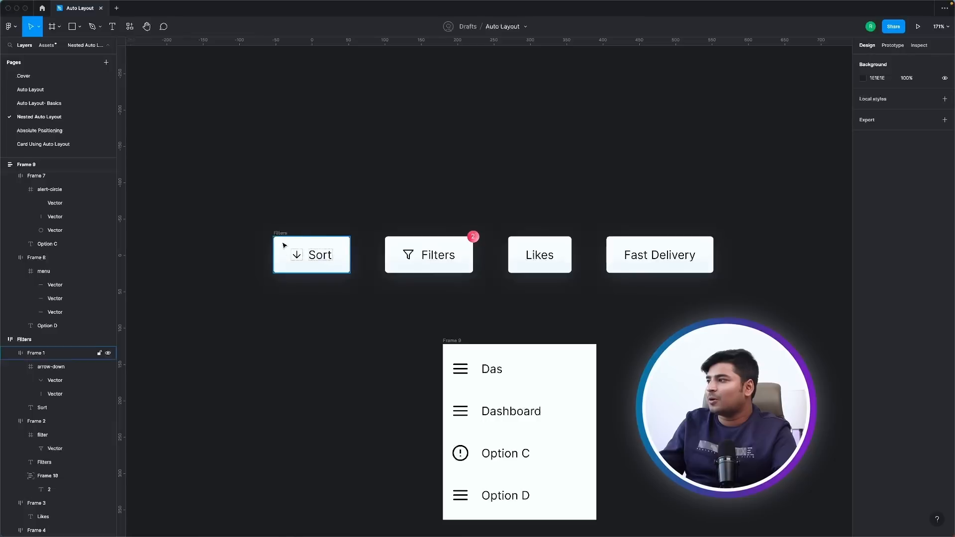
Narrow the frame holding the filter buttons to a width of 509.
left_click(280, 234)
left_click_drag(716, 263, 645, 263)
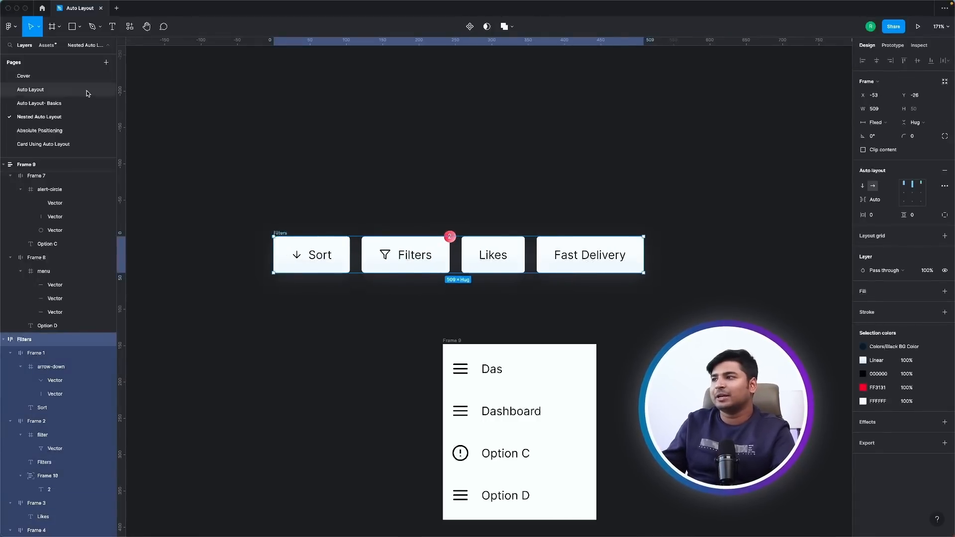
Open the Absolute Positioning page and bring the row of home, search and bell icons into view.
left_click(73, 131)
scroll(452, 224, "down", 5)
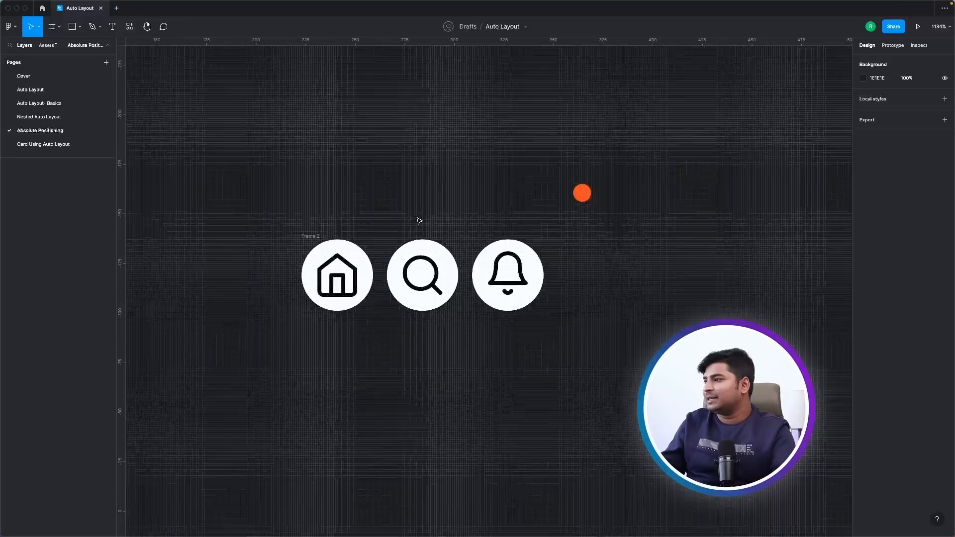
scroll(411, 300, "up", 4)
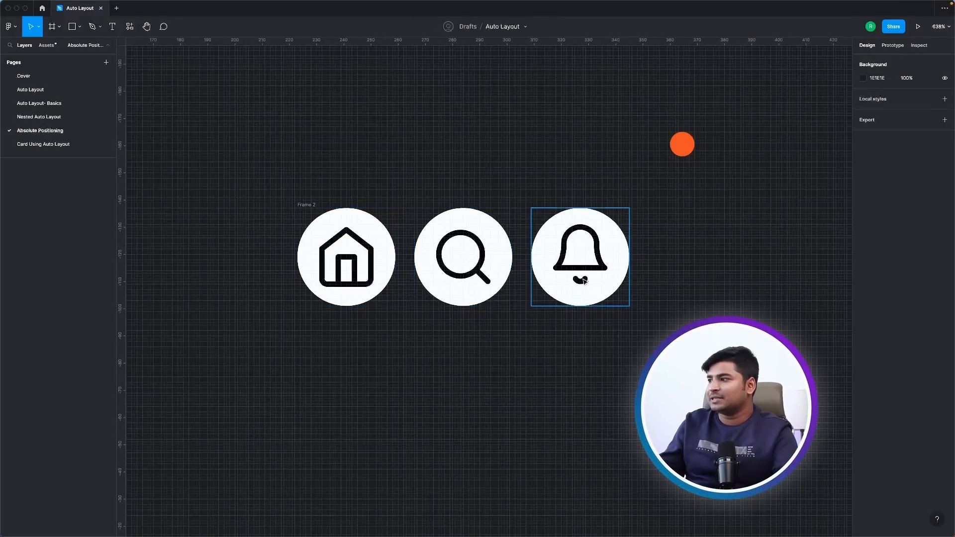
Set the icon frame's horizontal resizing to Hug and the spacing between its icons to 23, and clear the selection.
left_click(306, 205)
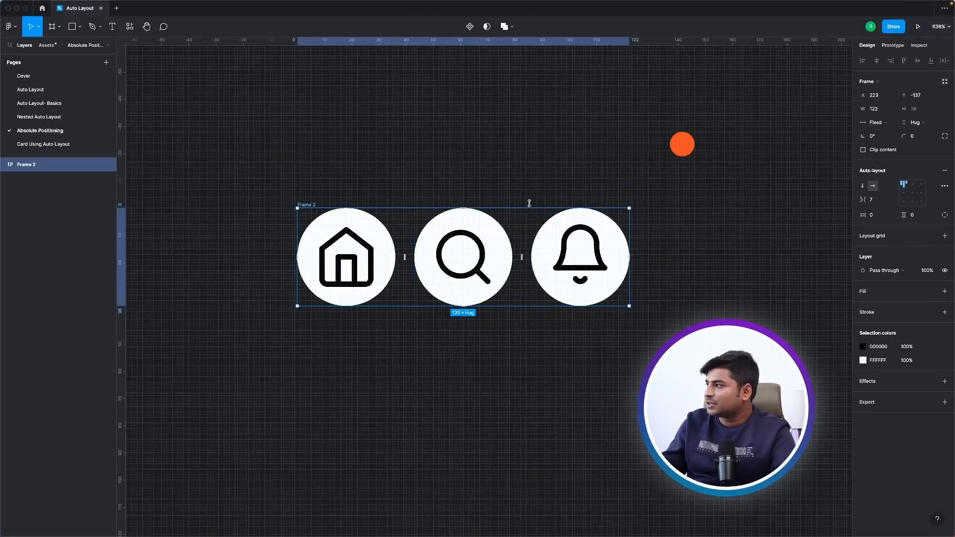
left_click_drag(862, 199, 877, 200)
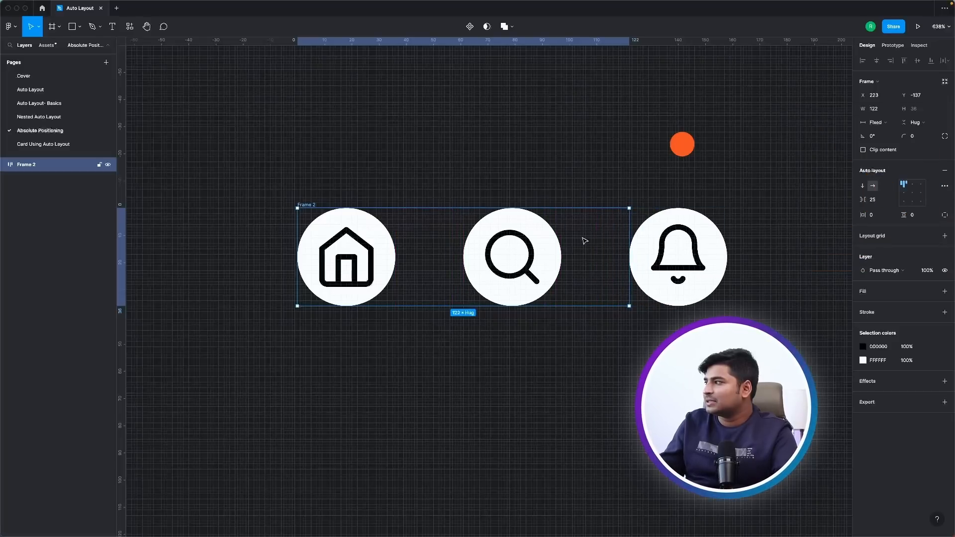
key("ctrl+z")
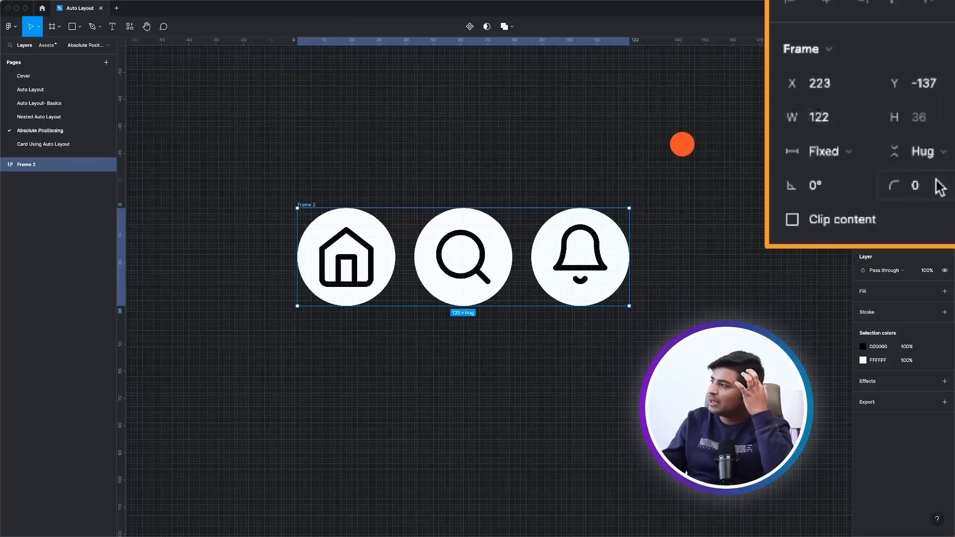
left_click(876, 122)
left_click(885, 131)
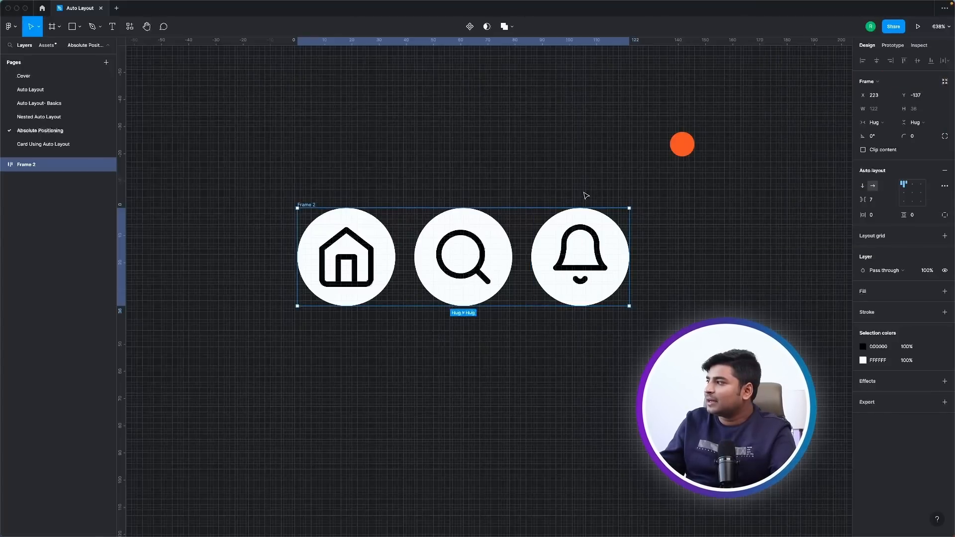
left_click_drag(862, 199, 876, 199)
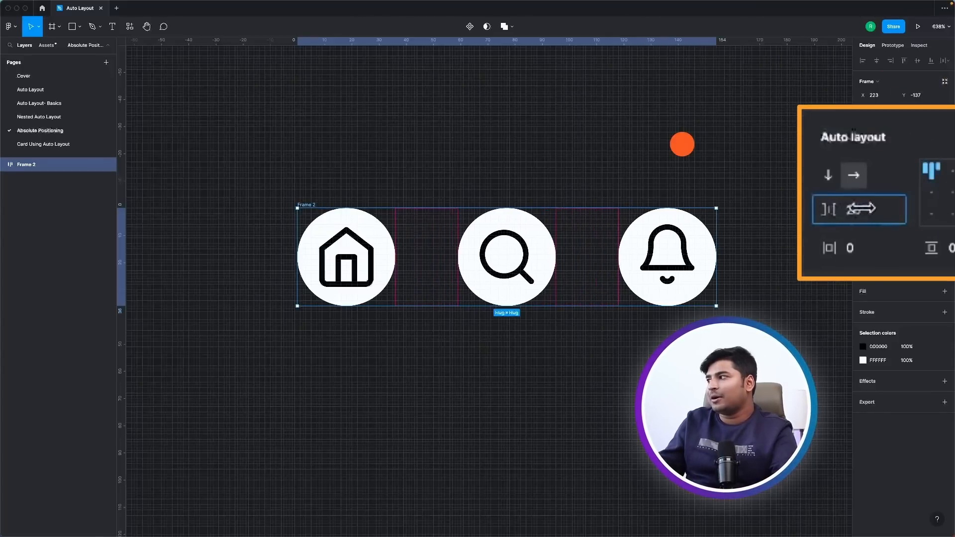
left_click(744, 156)
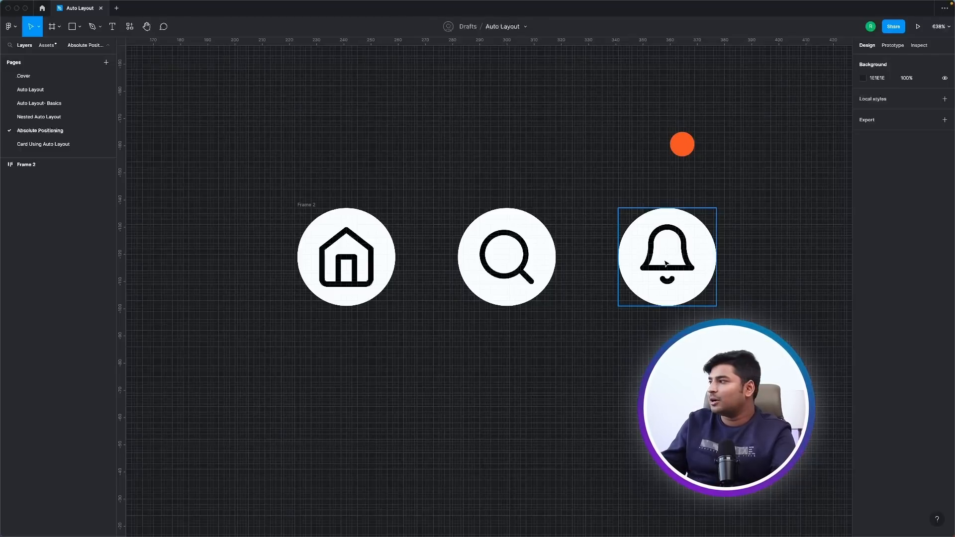
Place the orange dot in the icon row between the search and bell icons and turn on Absolute position for it.
left_click_drag(682, 144, 639, 263)
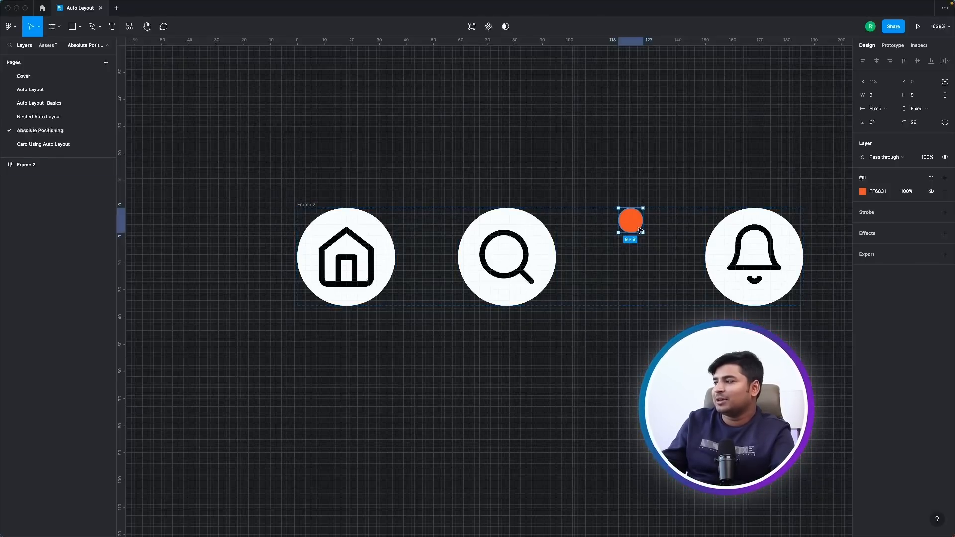
left_click(945, 82)
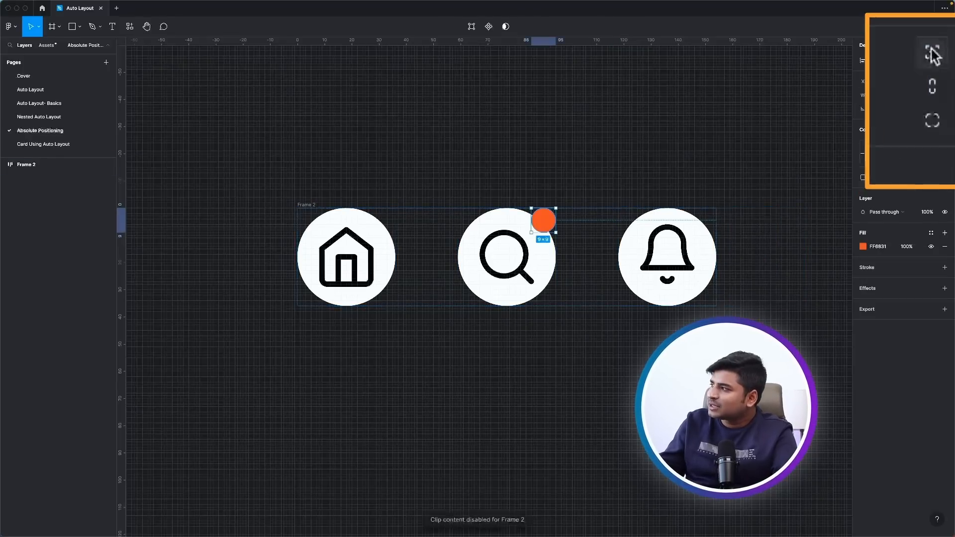
Move the orange dot onto the bell icon, align it to the icon's top-right corner, and deselect it.
left_click_drag(549, 226, 705, 235)
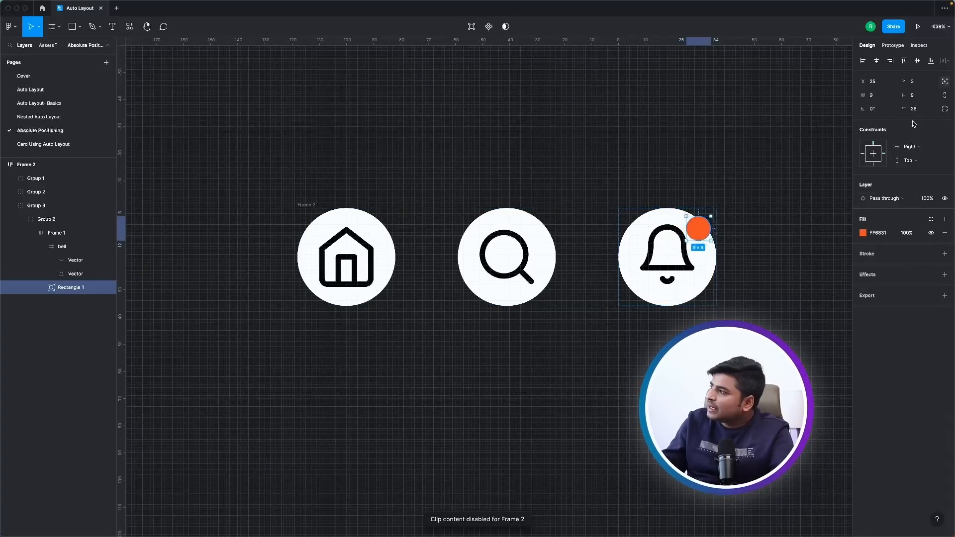
left_click(885, 60)
left_click(903, 61)
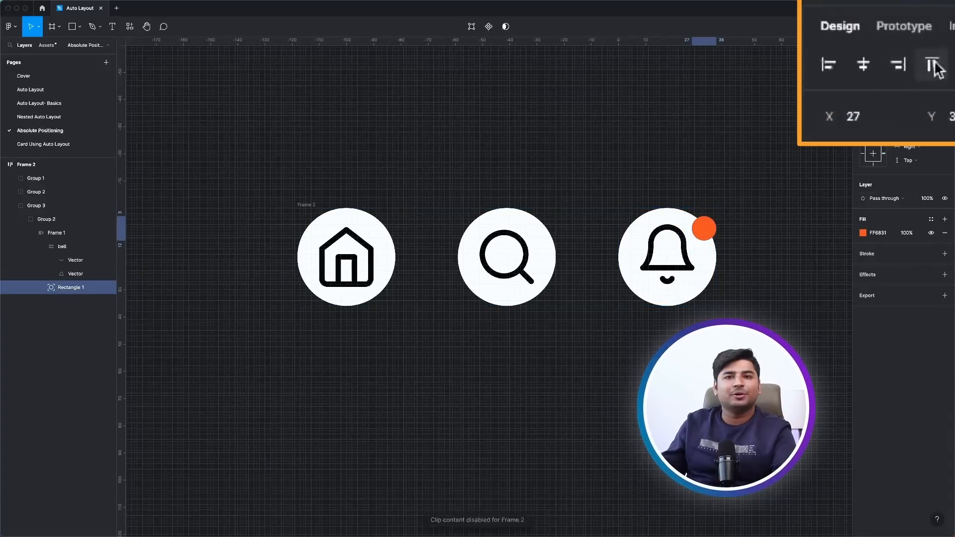
left_click(772, 179)
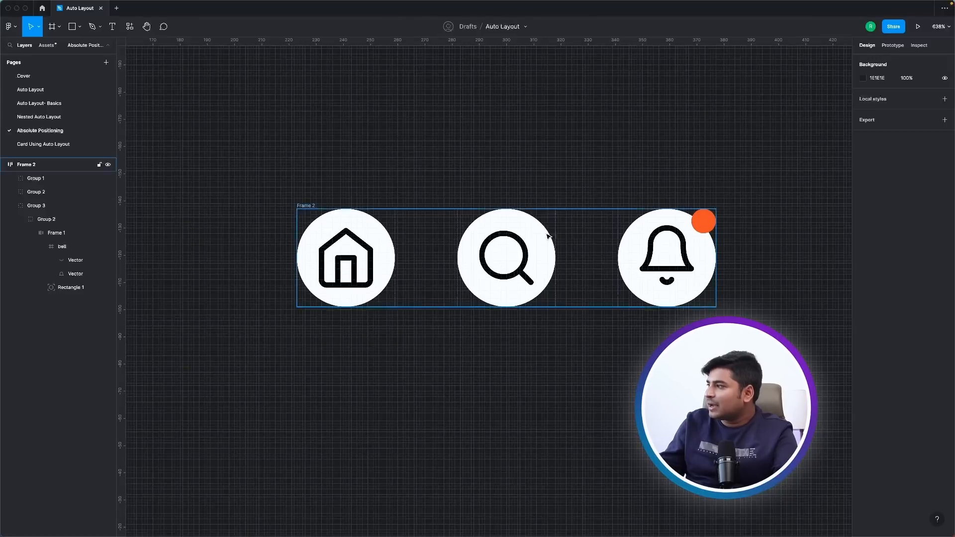
Set the icon frame's spacing mode to Space between and narrow the frame from its right edge.
left_click(306, 205)
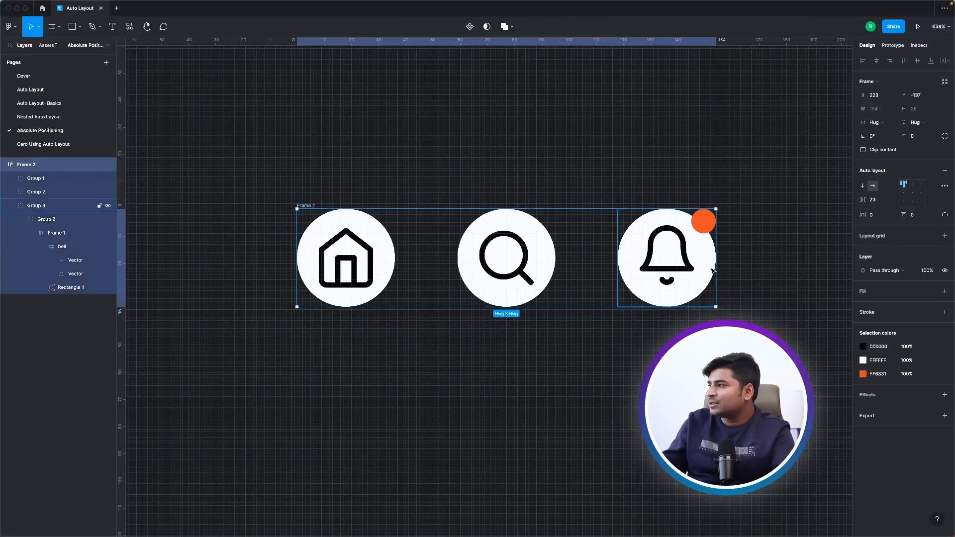
left_click_drag(714, 279, 780, 280)
key("ctrl+z")
left_click(944, 187)
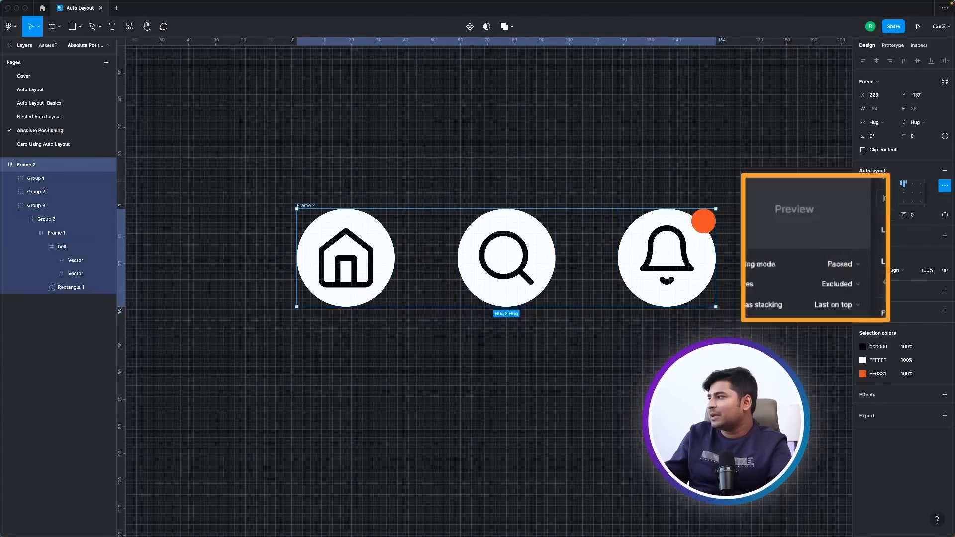
left_click(825, 264)
left_click(847, 282)
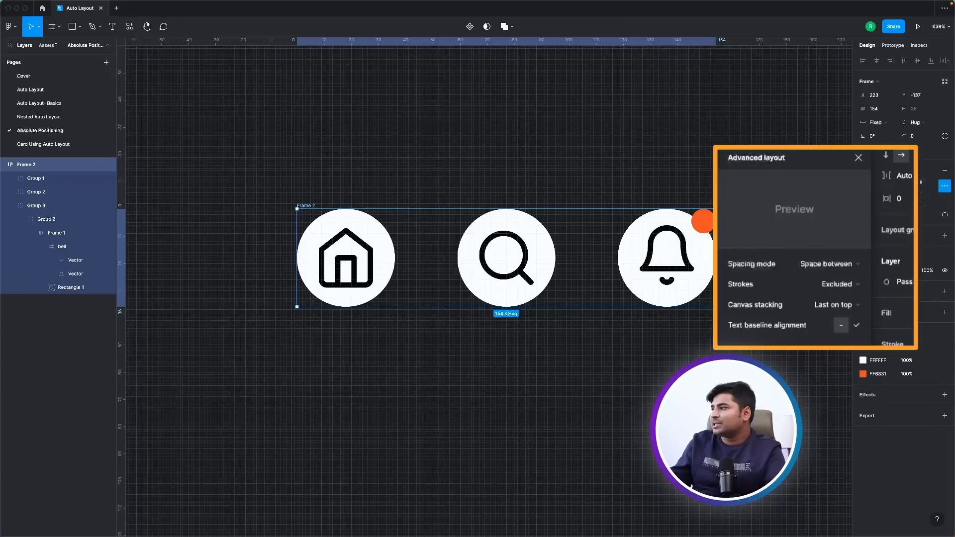
left_click_drag(715, 280, 674, 280)
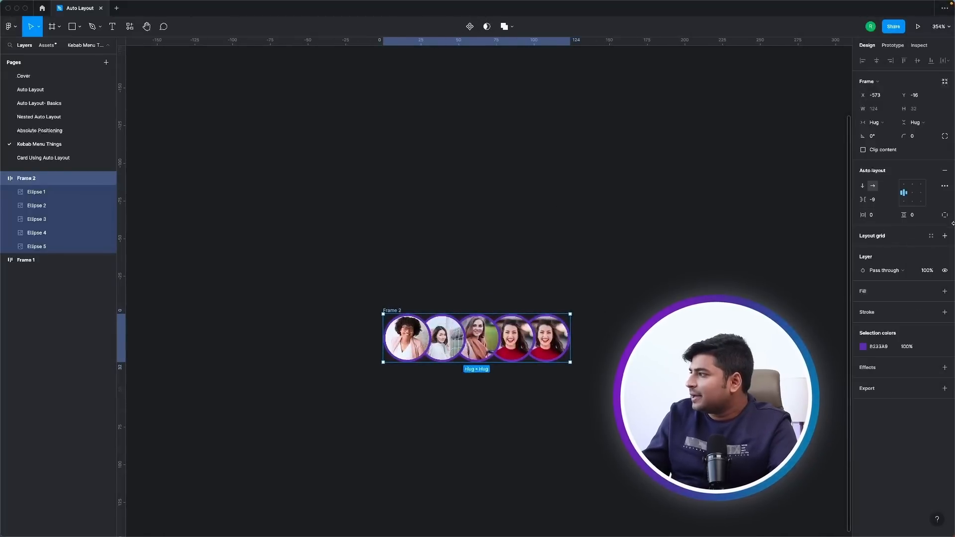
Set the spacing between the overlapping avatar circles to 3 and select the frame that holds them.
left_click_drag(828, 211, 859, 210)
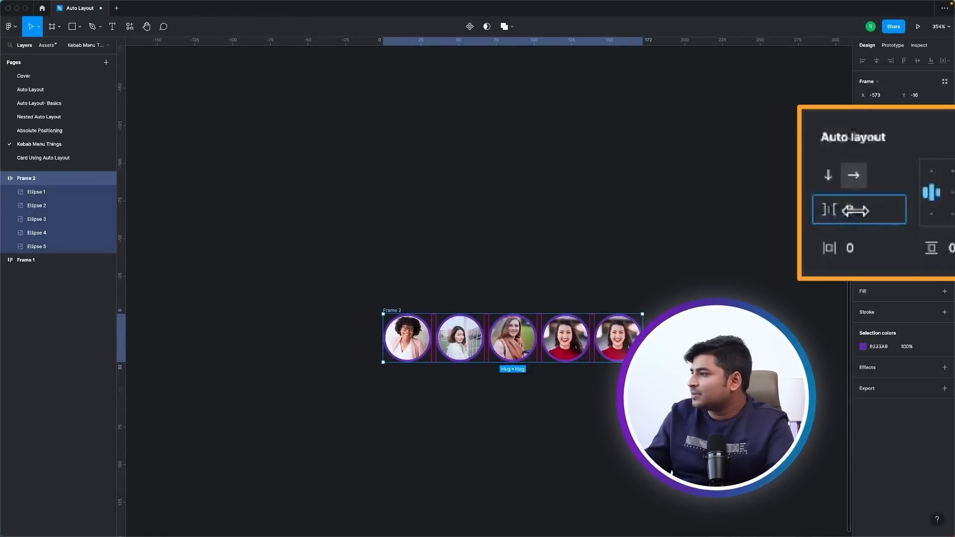
left_click(488, 384)
scroll(513, 321, "up", 5)
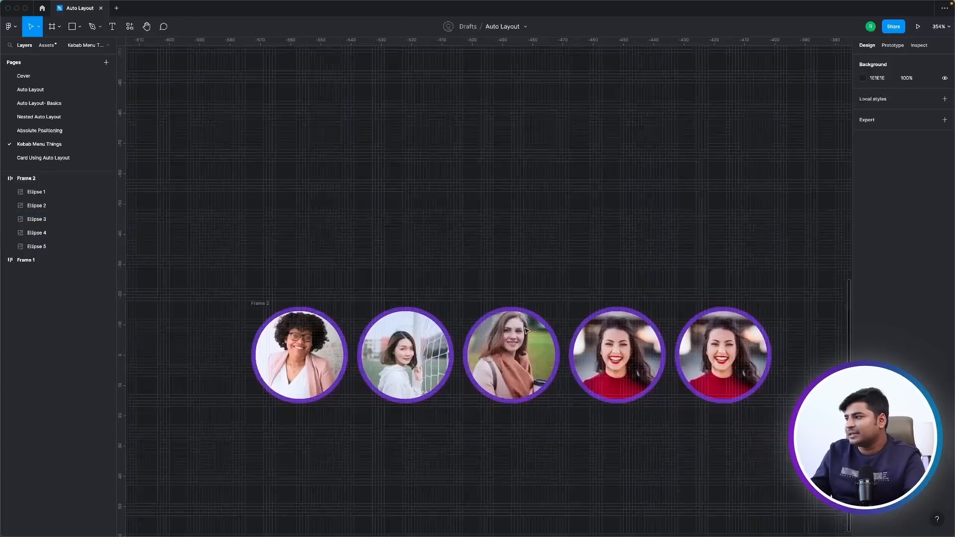
left_click(267, 303)
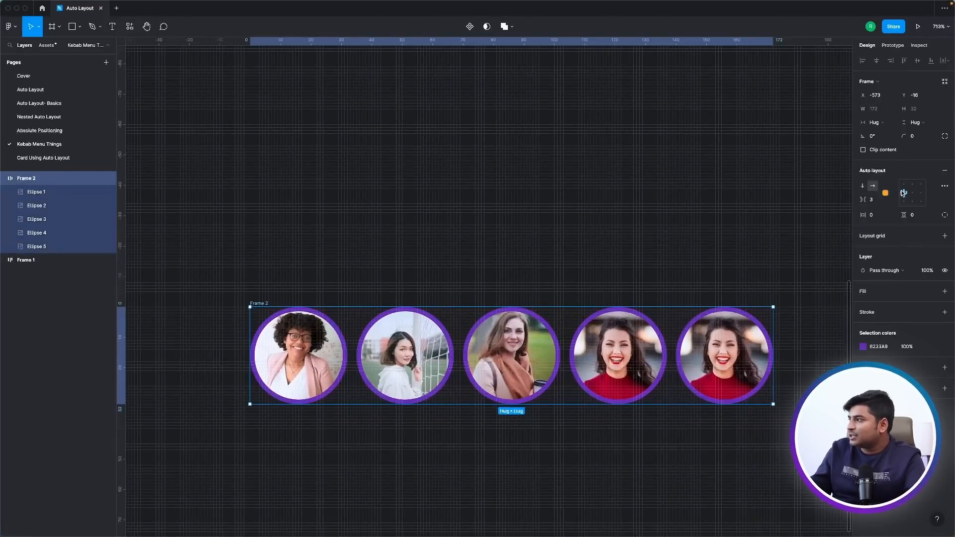
Set the avatar row's item spacing to -13 and its canvas stacking to Last on top.
left_click_drag(864, 199, 854, 202)
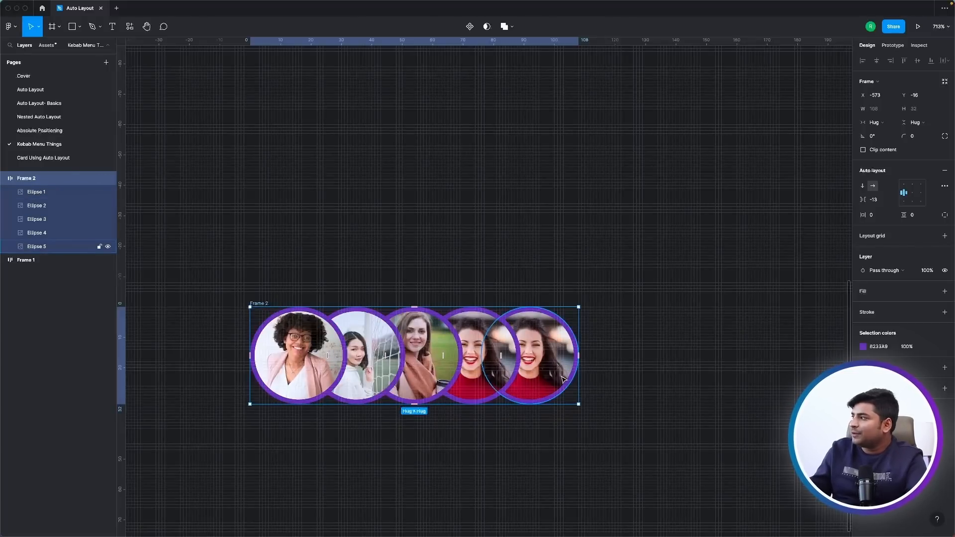
left_click(944, 187)
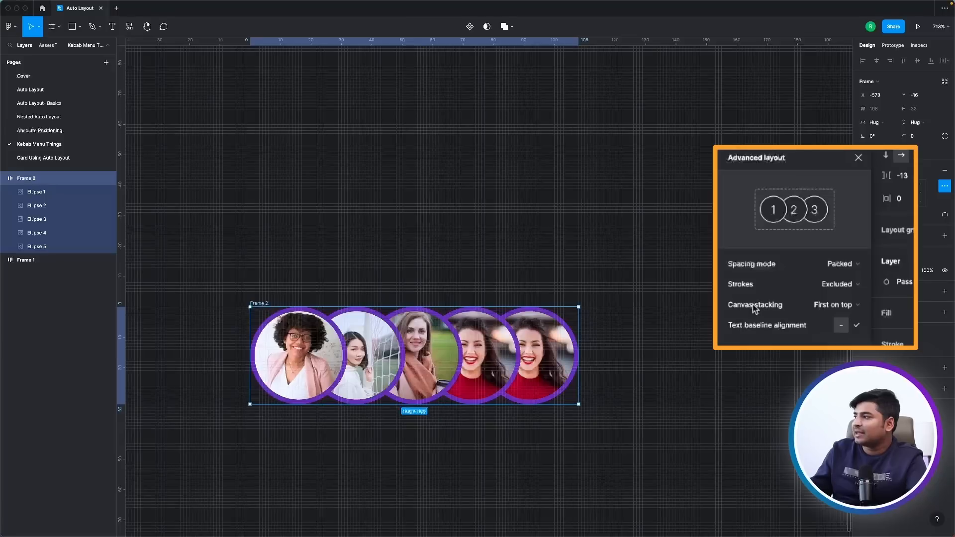
left_click(825, 311)
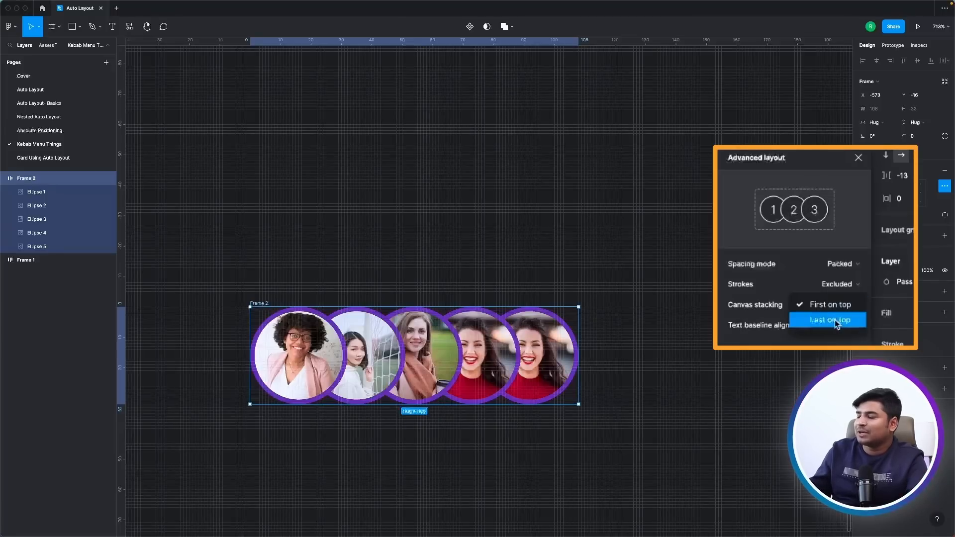
left_click(831, 320)
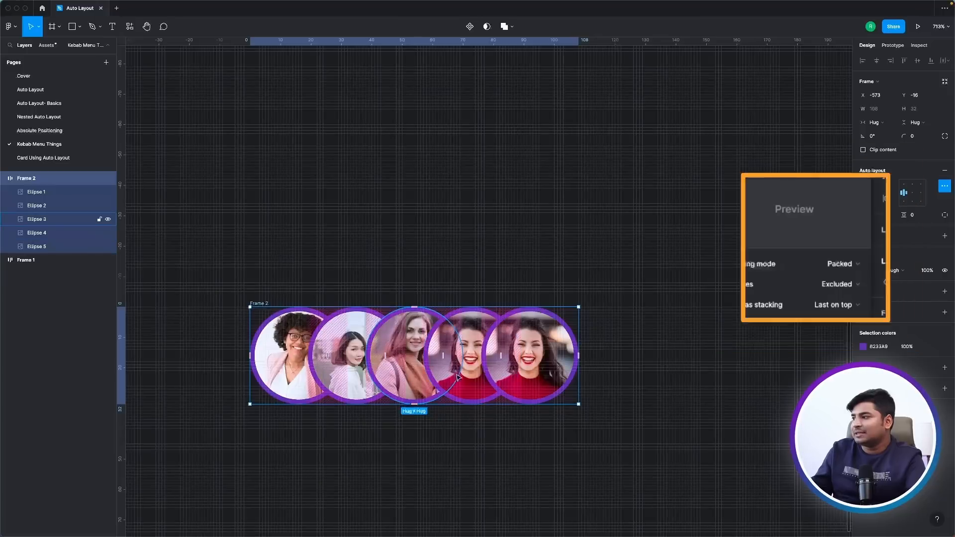
Delete the last avatar circle in the row and undo the deletion.
left_click(518, 377)
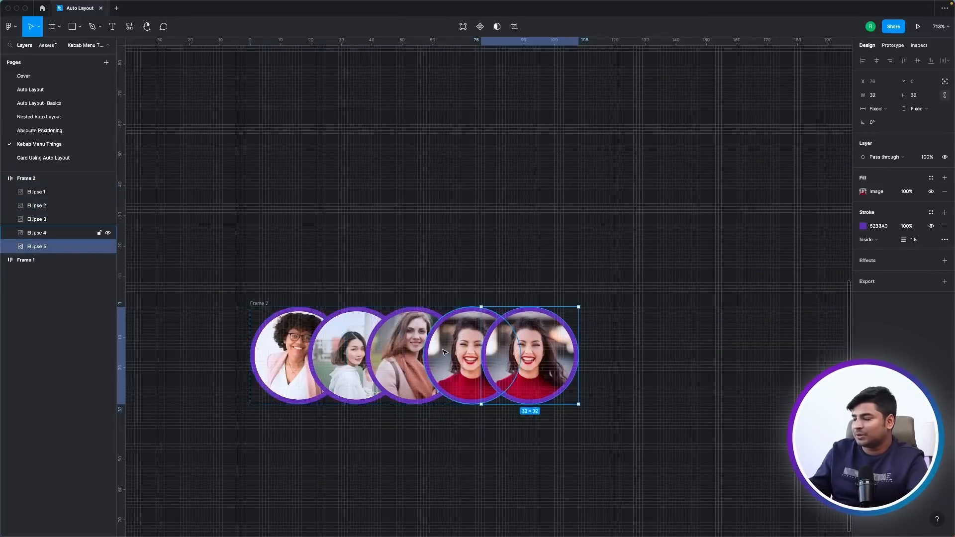
key("Delete")
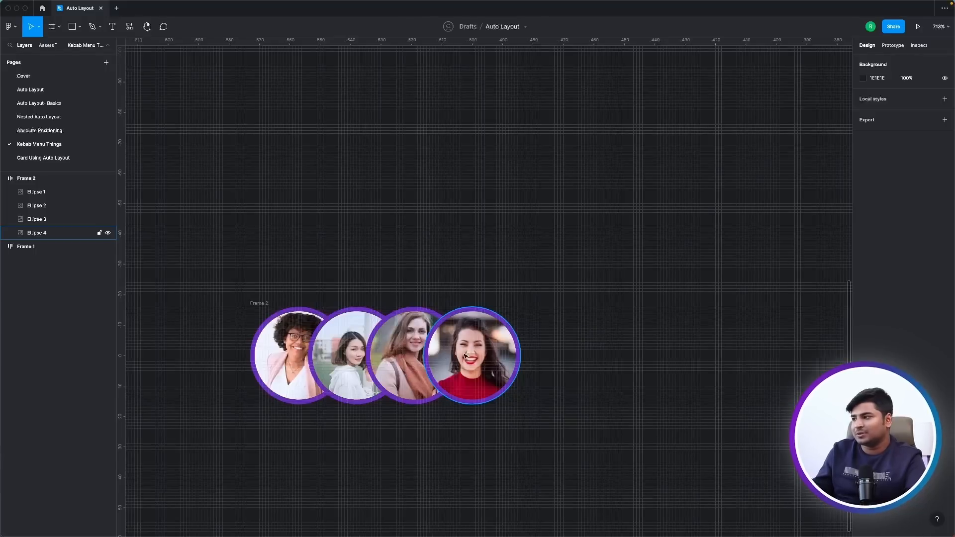
key("ctrl+z")
Set the avatar frame's canvas stacking to First on top.
left_click(261, 303)
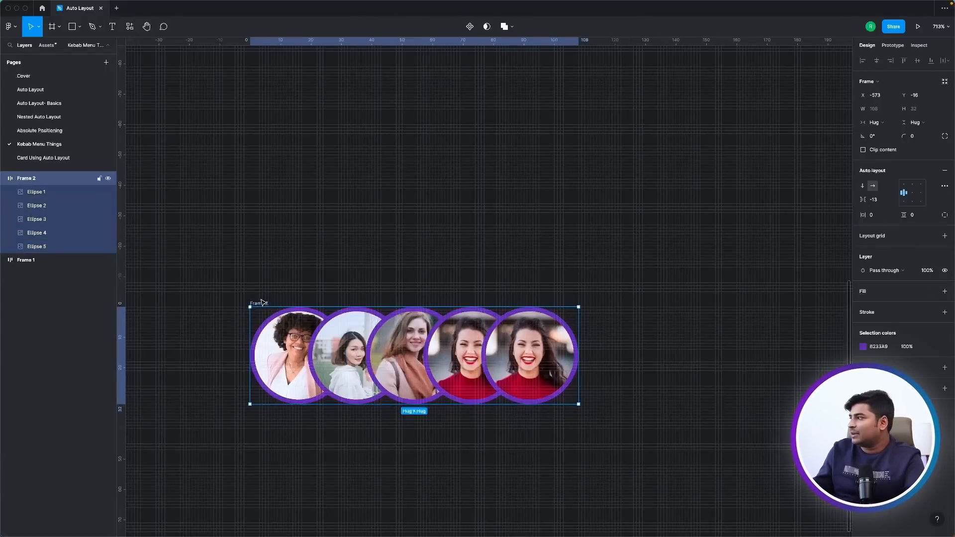
left_click(943, 186)
left_click(828, 285)
left_click(825, 276)
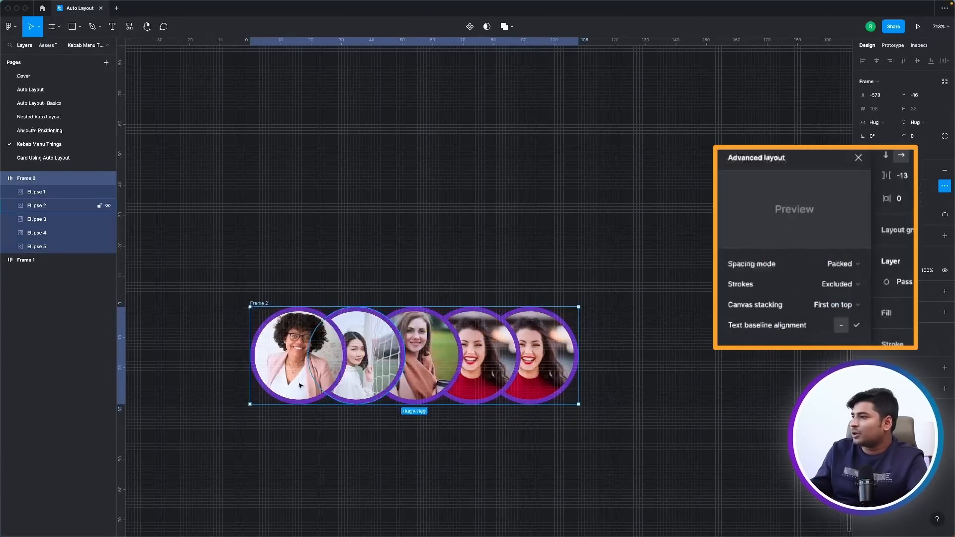
Delete the first avatar circle in the row and undo the deletion.
left_click(303, 368)
key("Delete")
key("super+z")
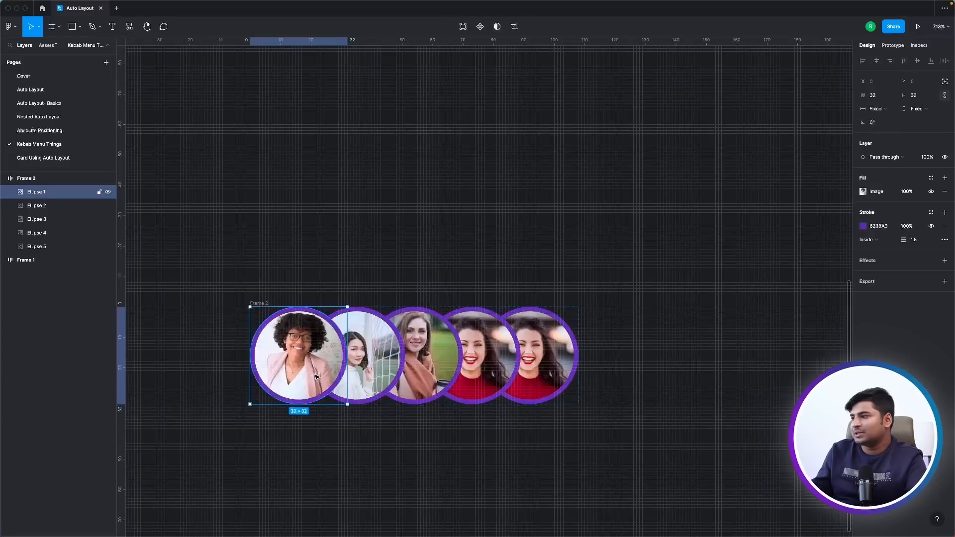
Reselect the frame holding the avatars and open its advanced layout options.
left_click(347, 264)
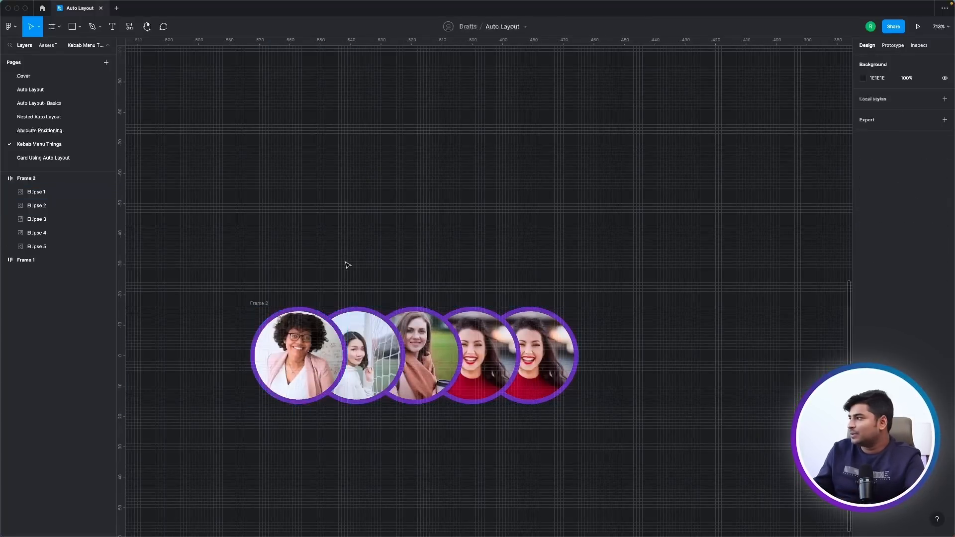
left_click(258, 303)
left_click(943, 187)
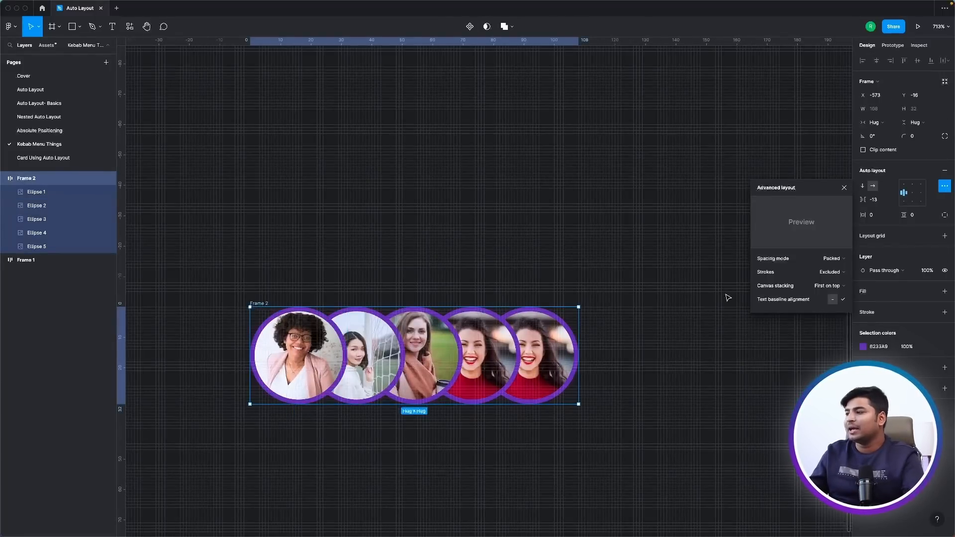
Add a text layer reading "Normal Text" in the empty space below the avatar row.
scroll(315, 243, "down", 10)
key("r")
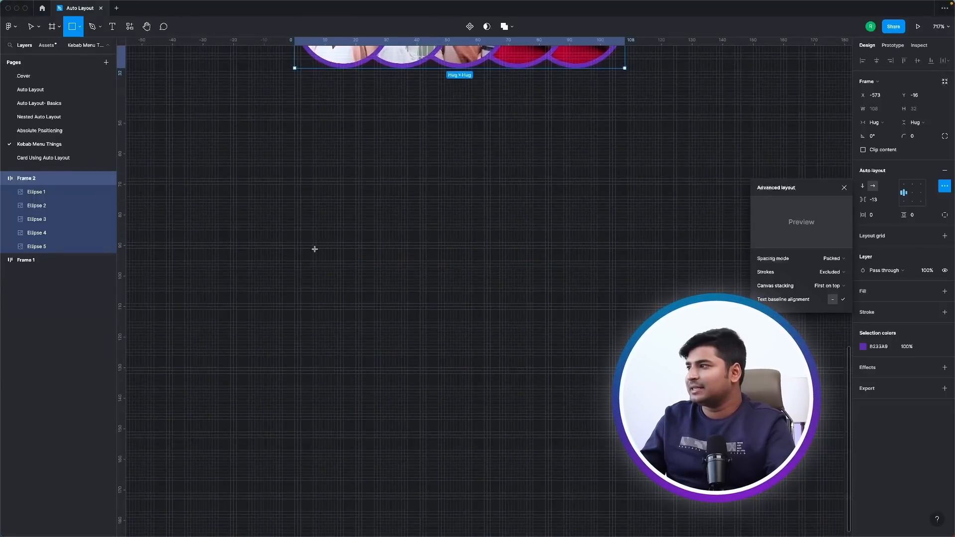
key("t")
left_click(307, 243)
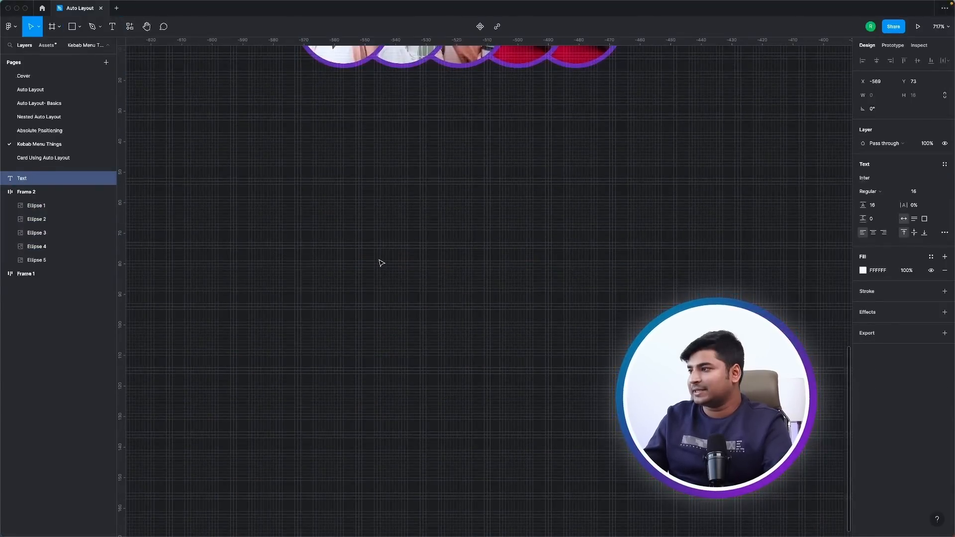
type("Normal Text")
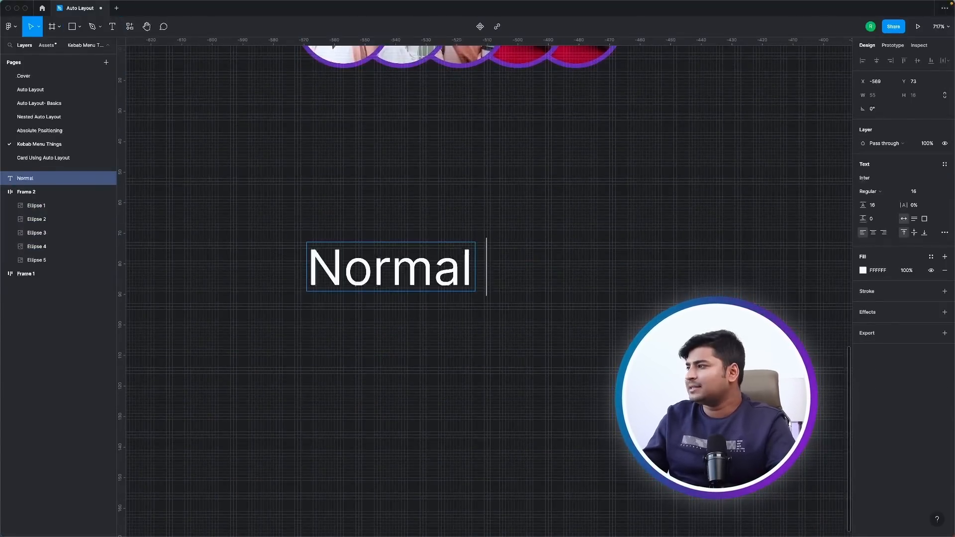
left_click(436, 402)
Duplicate the text below the original as a copy scaled down to about 4.87 font size, and reword it to "Sub Text".
left_click_drag(423, 271, 447, 411, "alt")
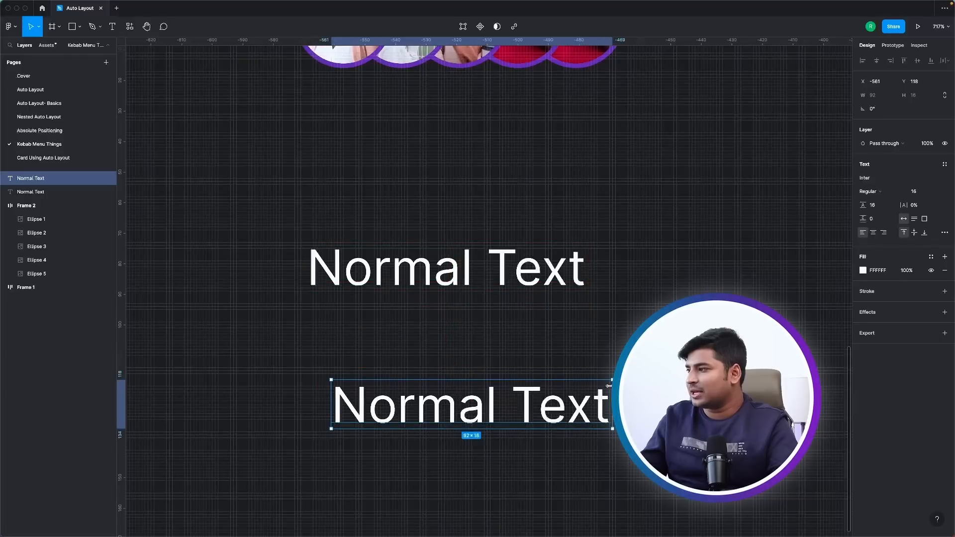
key("k")
left_click_drag(612, 381, 393, 430)
double_click(393, 430)
type("Sub")
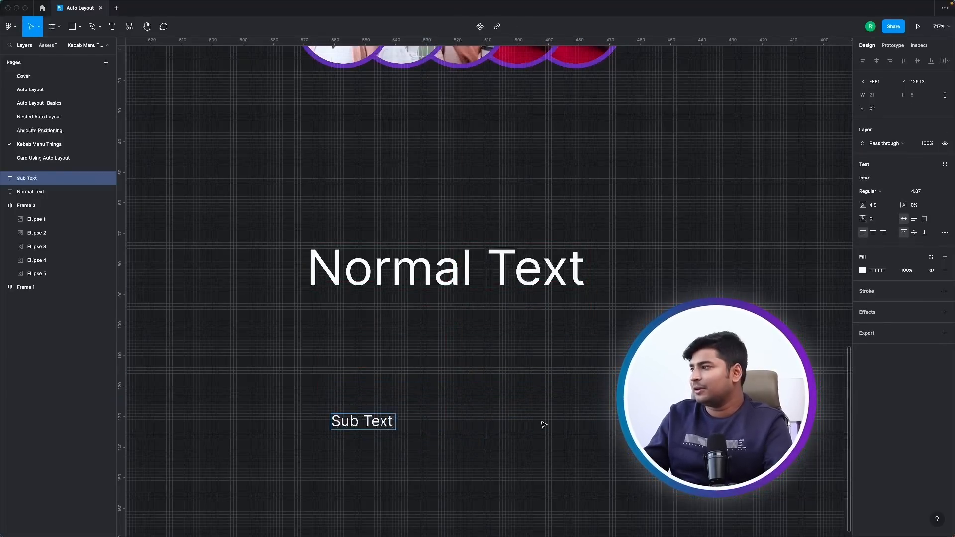
key("Escape")
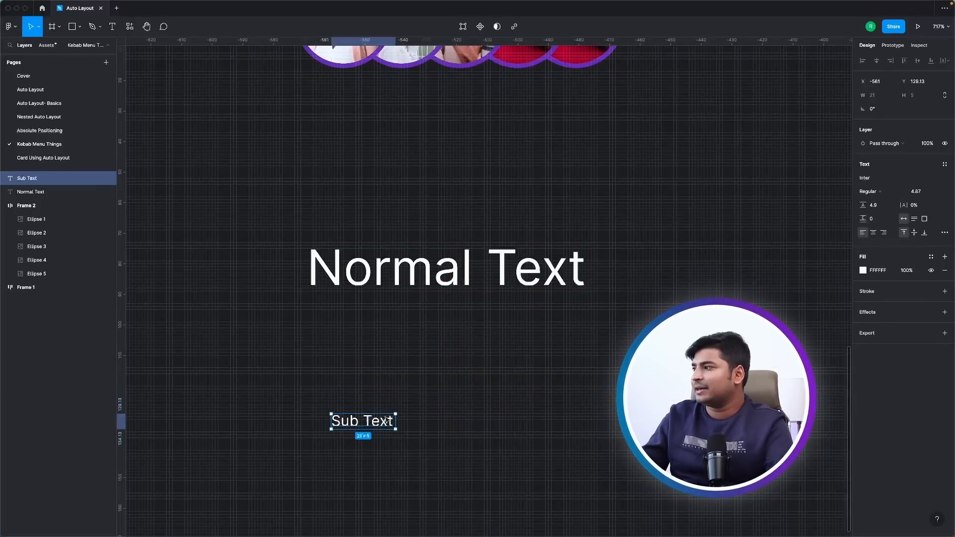
Move "Sub Text" to the right of "Normal Text" and wrap both texts in a horizontal auto layout frame.
left_click_drag(363, 422, 646, 269)
left_click(495, 260, "shift")
key("shift+a")
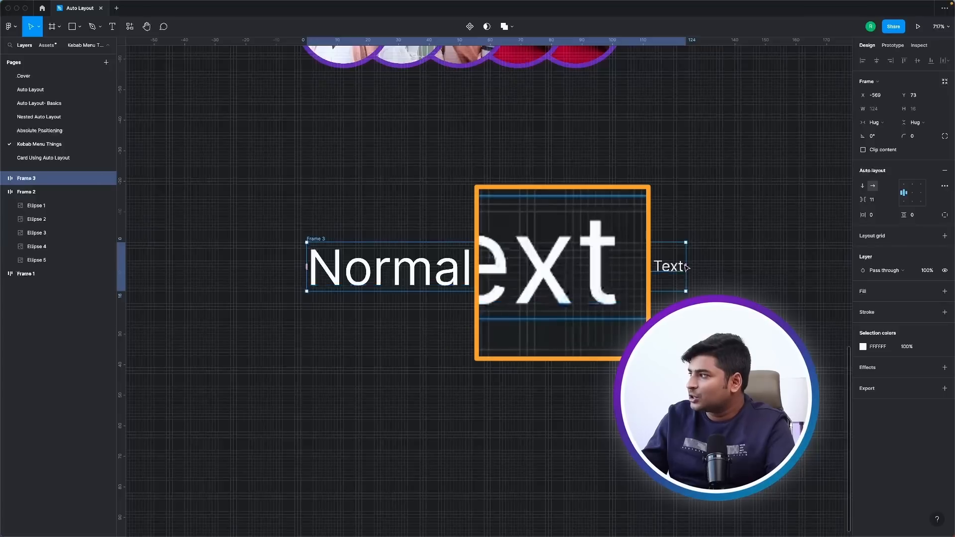
Turn on text baseline alignment for the text frame and reduce the spacing between its two texts.
left_click(944, 186)
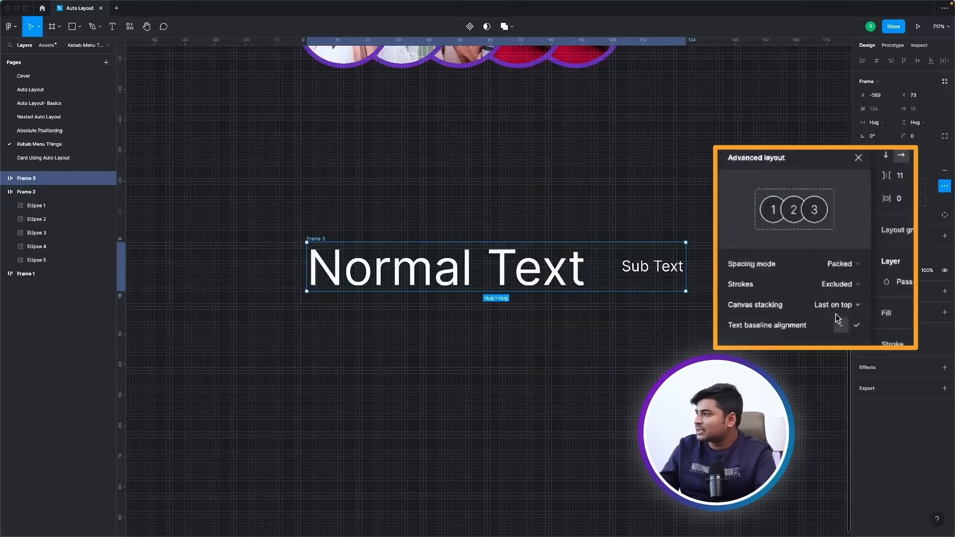
left_click(855, 327)
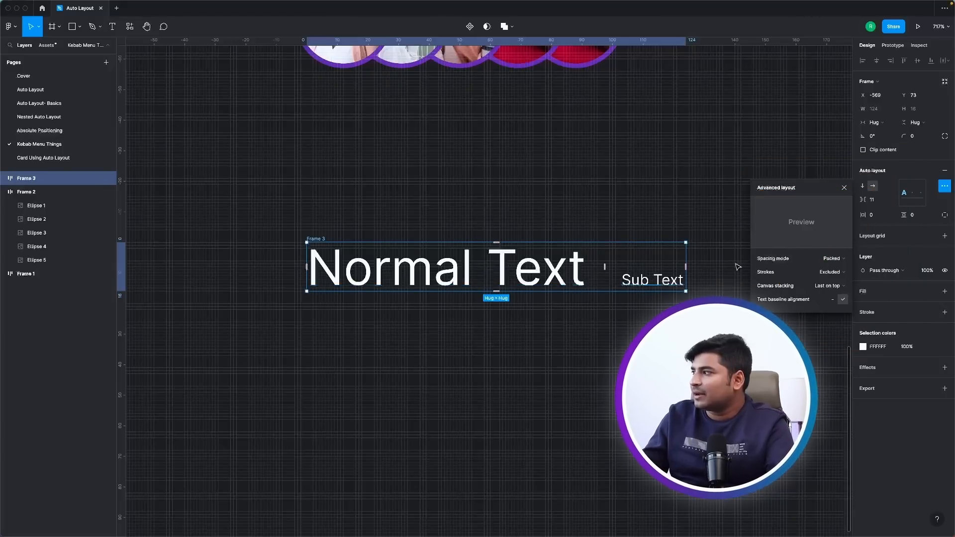
left_click_drag(863, 199, 857, 201)
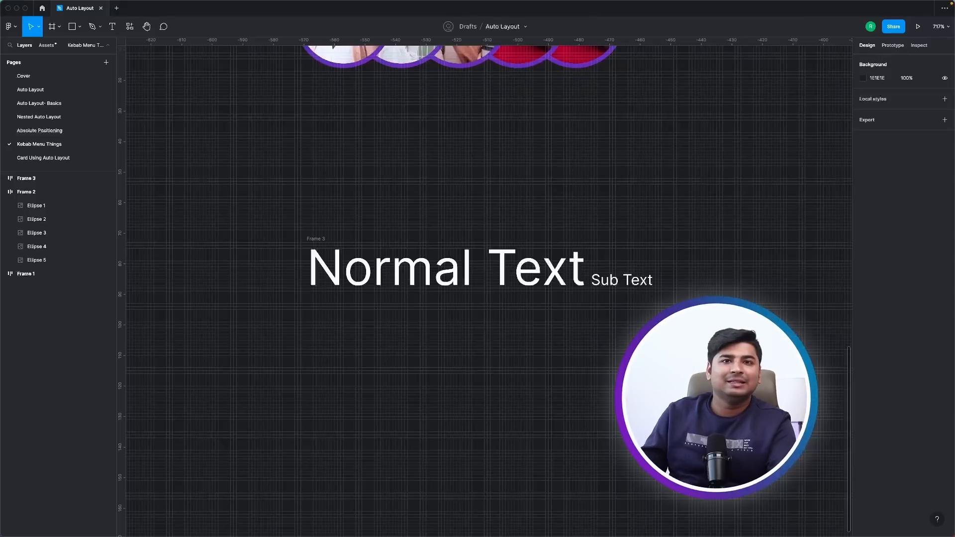
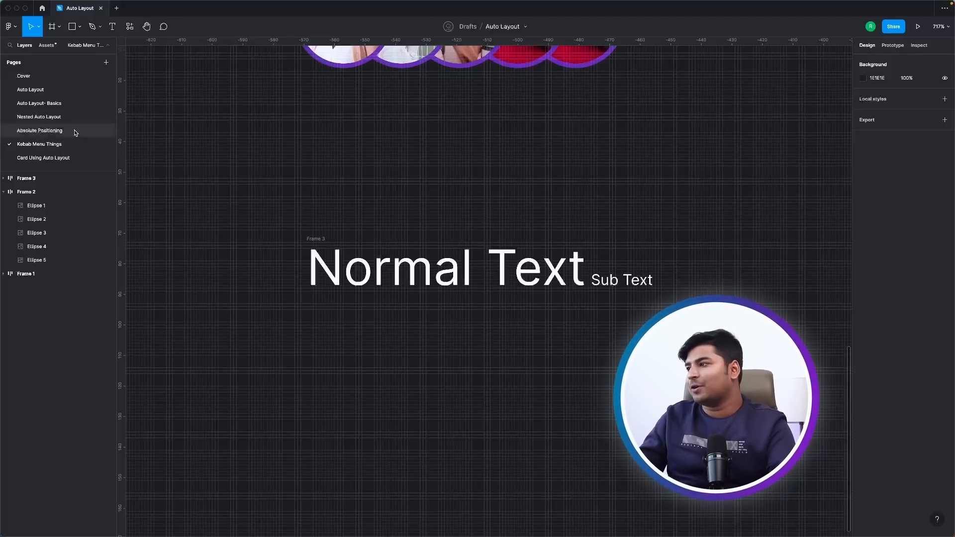
Open the "Card Using Auto Layout" page and nudge the "Founder, Design Sundays" text slightly up and left.
left_click(80, 157)
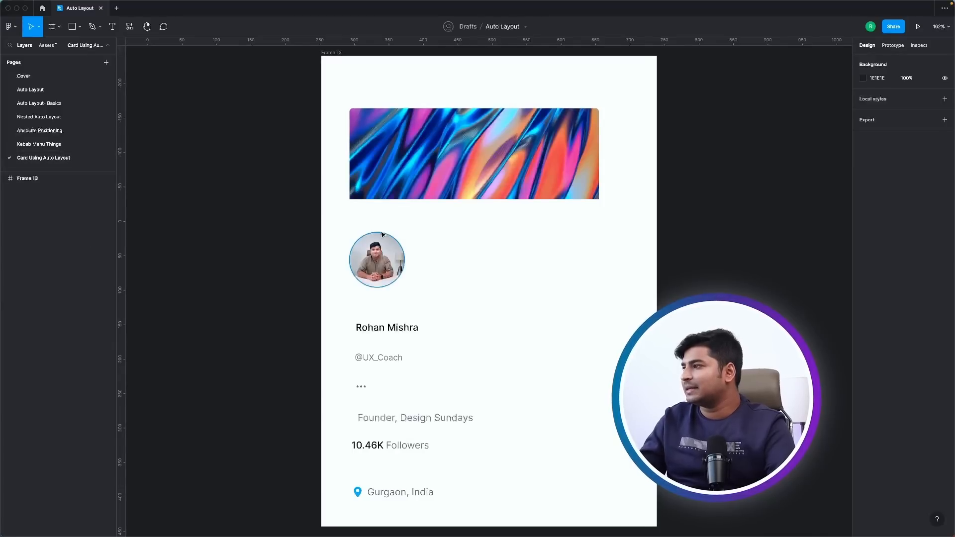
scroll(381, 234, "down", 5)
double_click(448, 206)
scroll(428, 251, "up", 3)
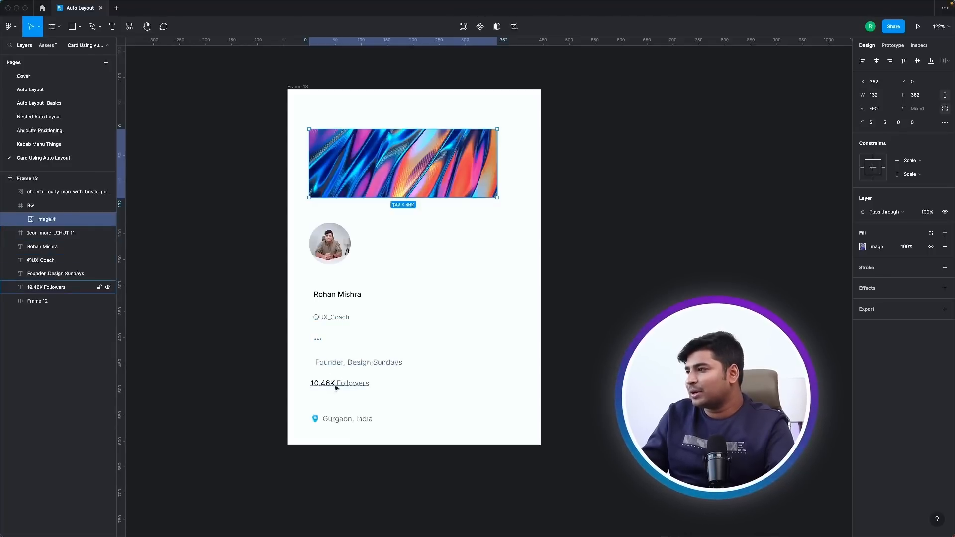
left_click(334, 366)
left_click_drag(356, 368, 353, 366)
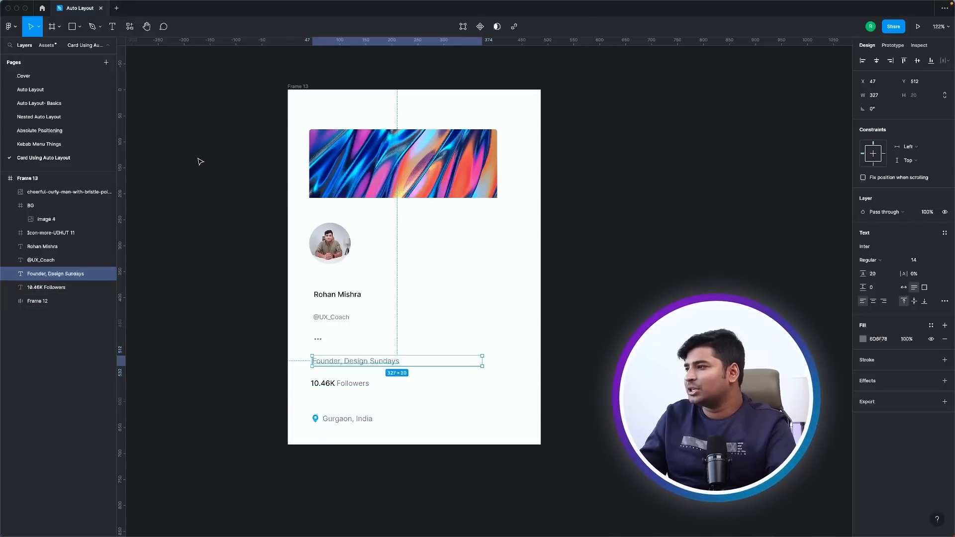
left_click(236, 244)
left_click_drag(682, 210, 520, 215)
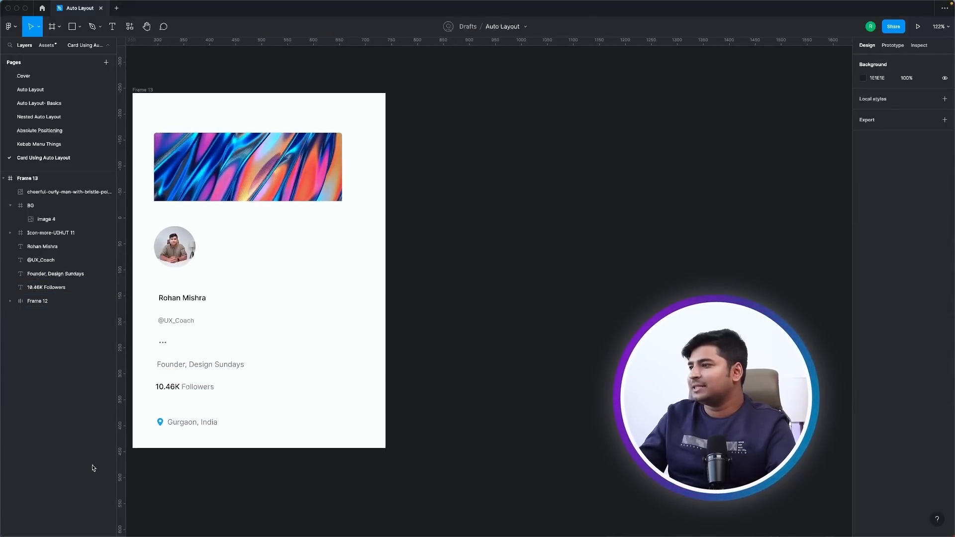
Draw a rectangle in the empty space beside the profile frame, 362 wide and about 385 high.
left_click_drag(251, 172, 553, 173)
key("super+z")
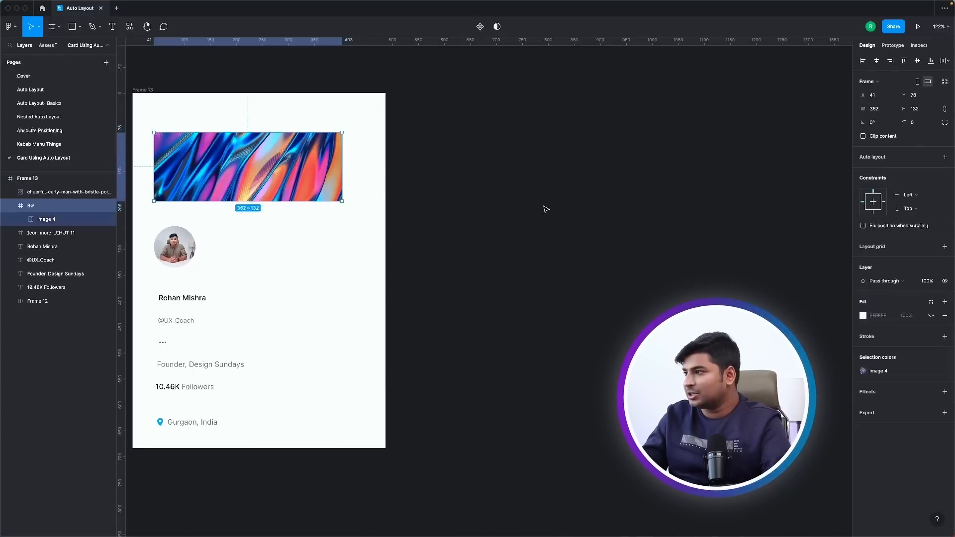
key("r")
left_click_drag(473, 145, 688, 241)
left_click(887, 110)
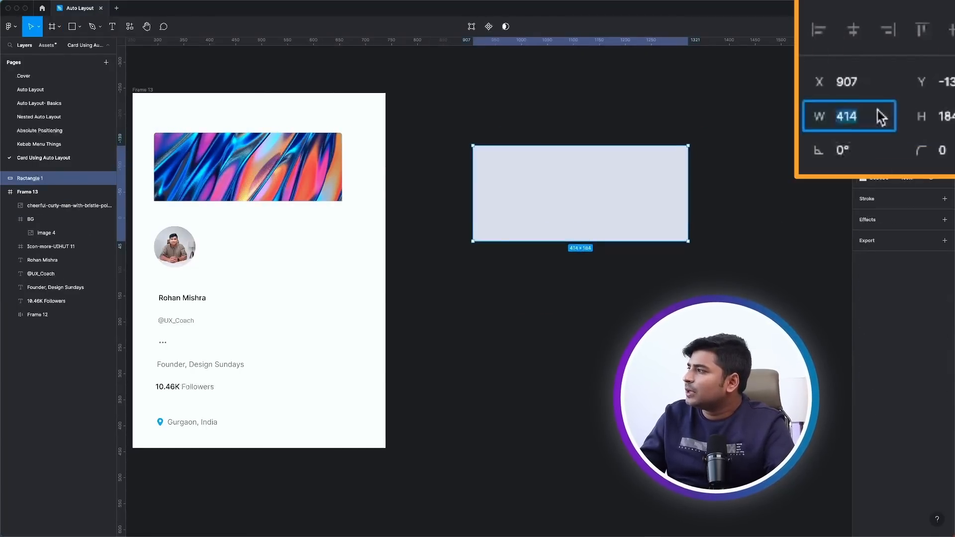
type("362")
key("Return")
left_click_drag(589, 242, 589, 346)
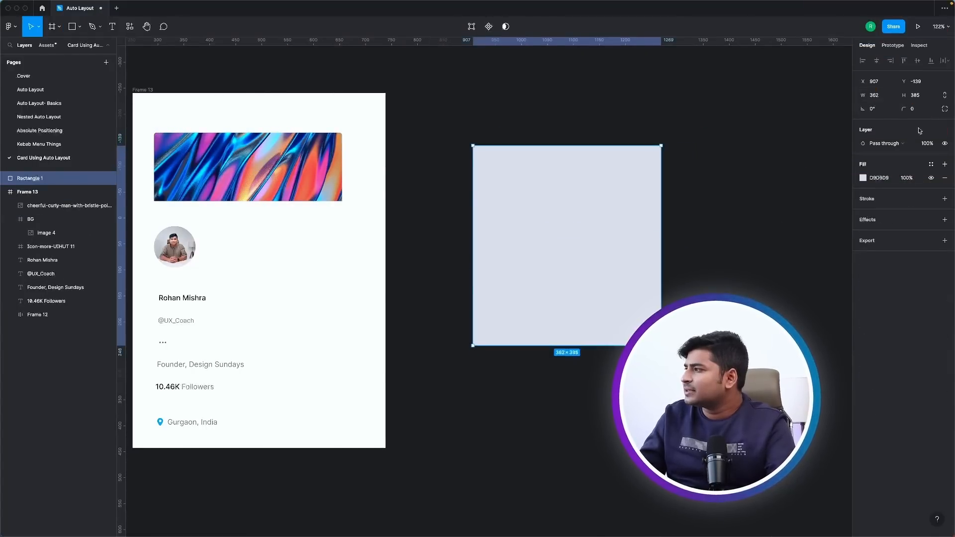
Change the new rectangle's fill to white (FFFFFF).
left_click(863, 178)
left_click_drag(821, 216, 747, 184)
left_click(628, 111)
Copy the banner image to the space right of the white card and the avatar photo onto the card's upper left.
left_click(217, 157)
left_click_drag(216, 158, 740, 243)
left_click(549, 235)
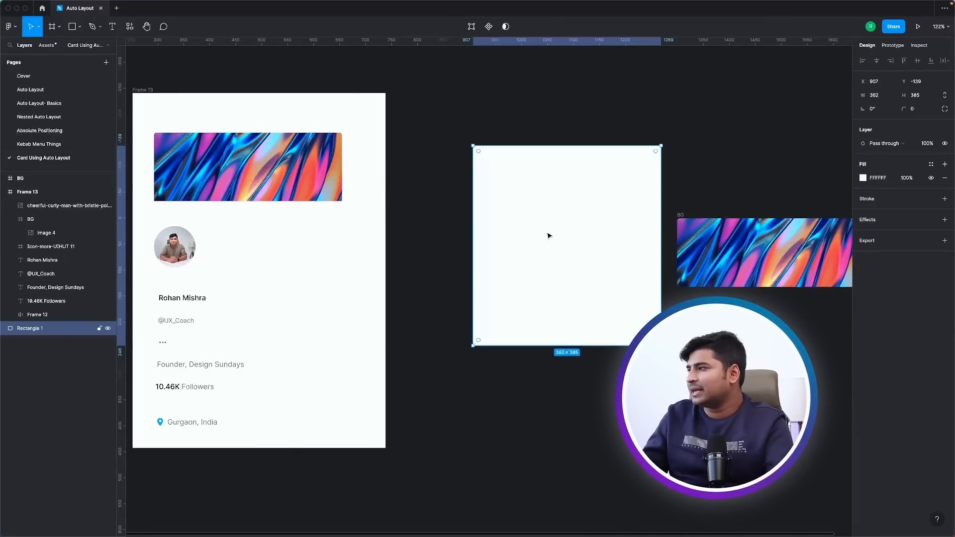
left_click(420, 312)
left_click(175, 248)
left_click_drag(175, 249, 504, 201)
Copy the name and handle texts below the card's avatar and stack them in a vertical auto layout frame with spacing 4.
left_click(188, 298)
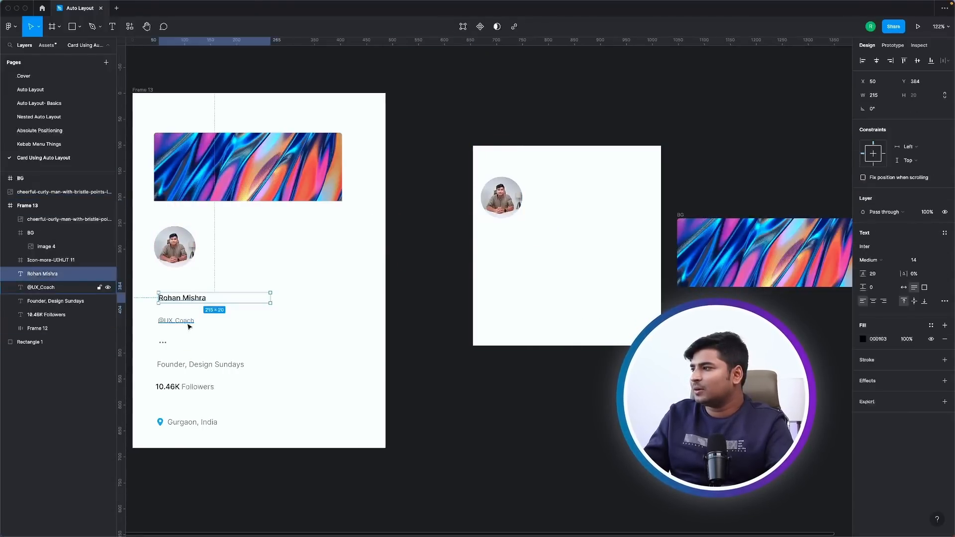
left_click(198, 318, "shift")
left_click_drag(198, 318, 541, 235)
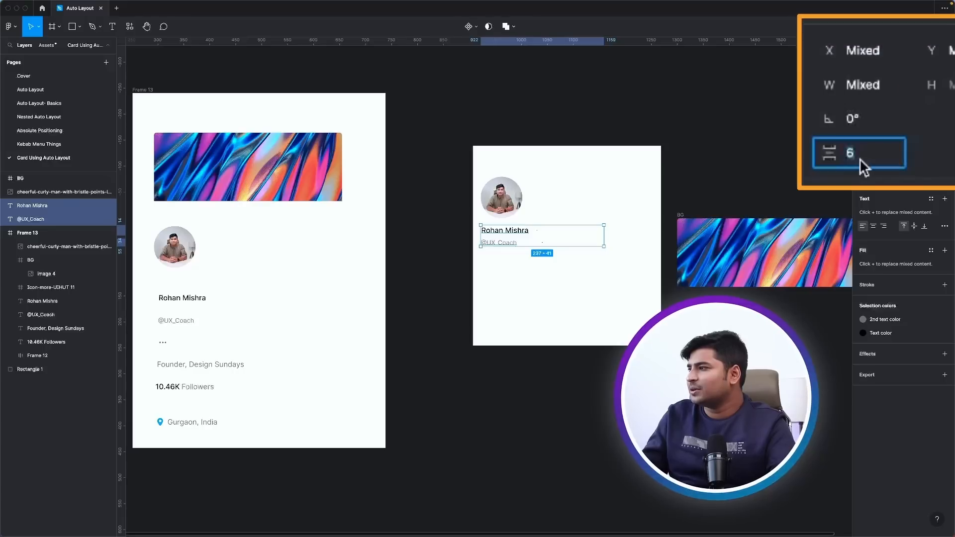
left_click(871, 122)
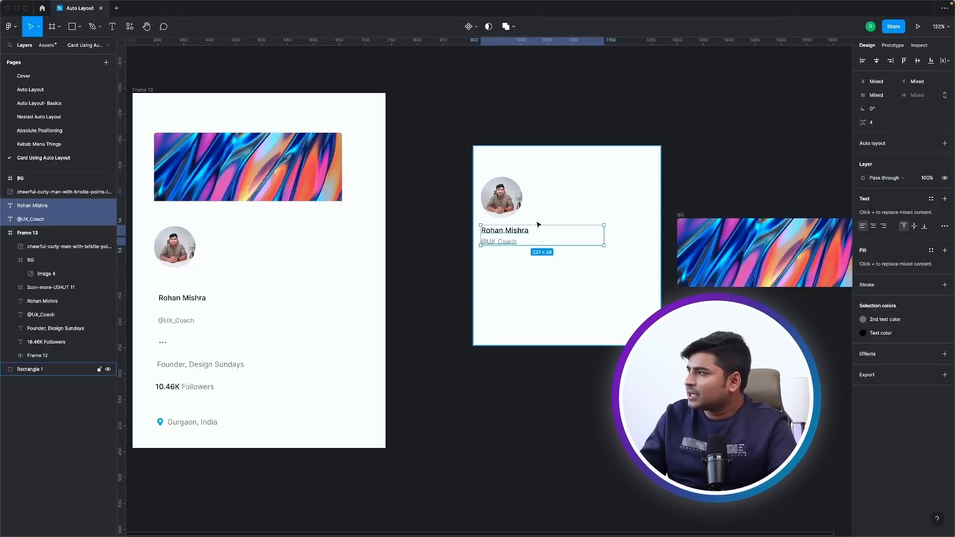
key("shift+a")
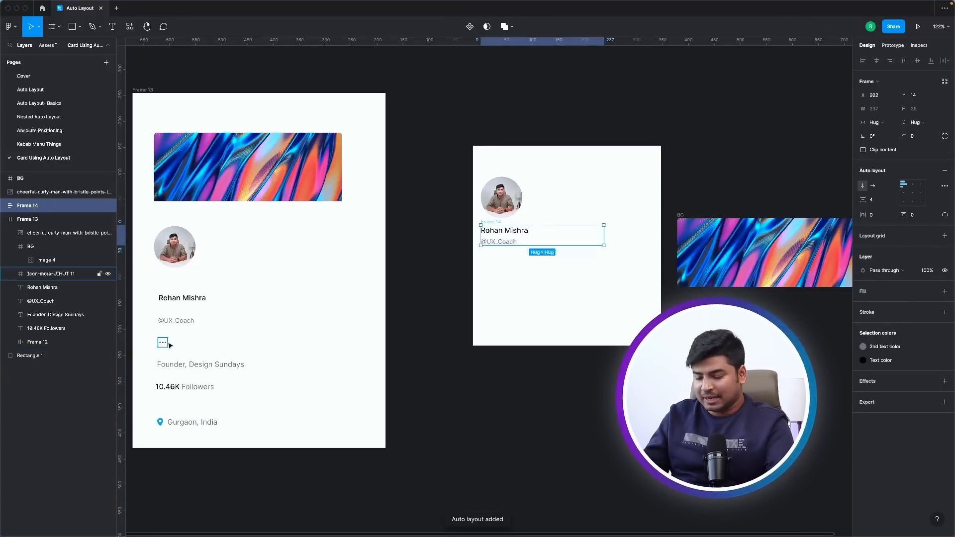
Move the three-dot icon onto the white card and combine it with the name block in a horizontal auto layout frame.
left_click(163, 342)
left_click_drag(165, 344, 590, 262)
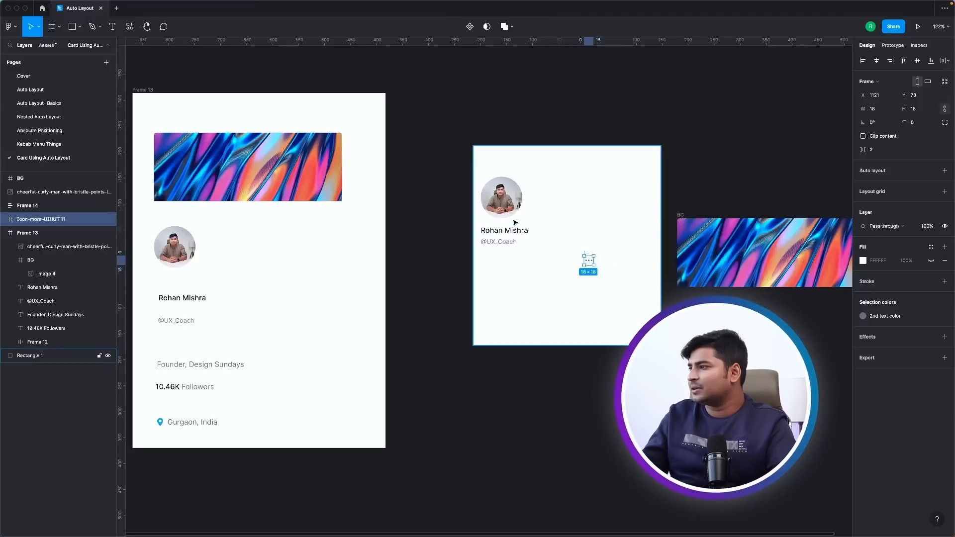
left_click(514, 227, "shift")
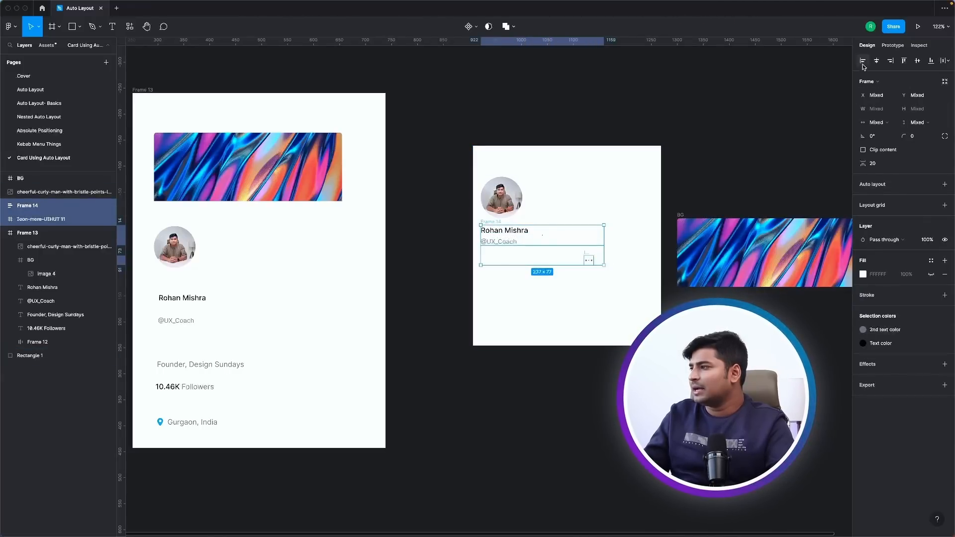
key("shift+a")
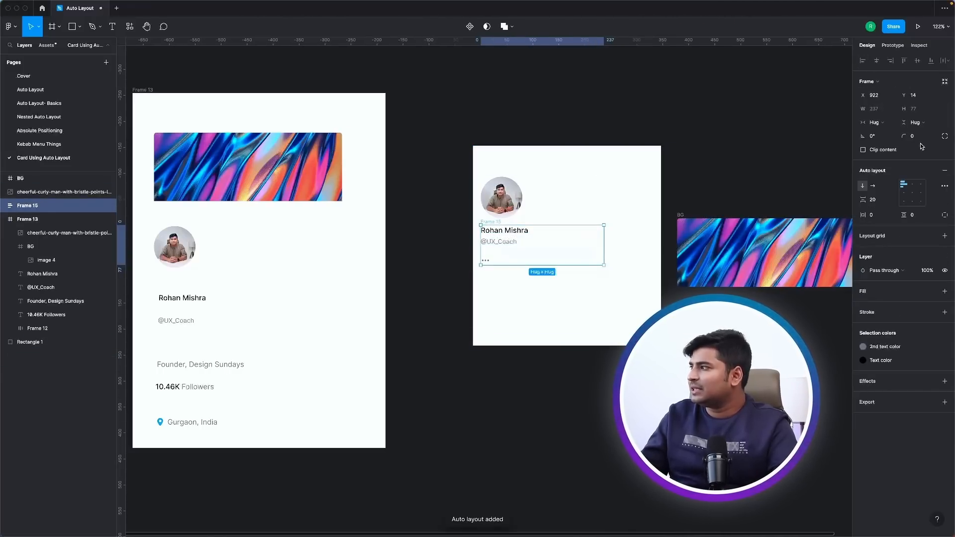
left_click(874, 186)
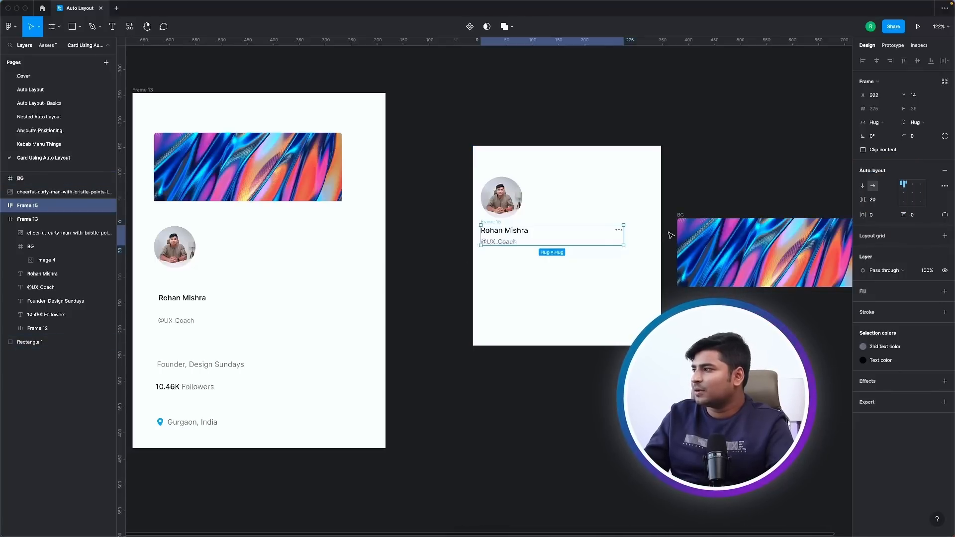
Copy the "Founder, Design Sundays" text, the followers count and the location row onto the lower part of the white card.
left_click_drag(180, 367, 507, 265)
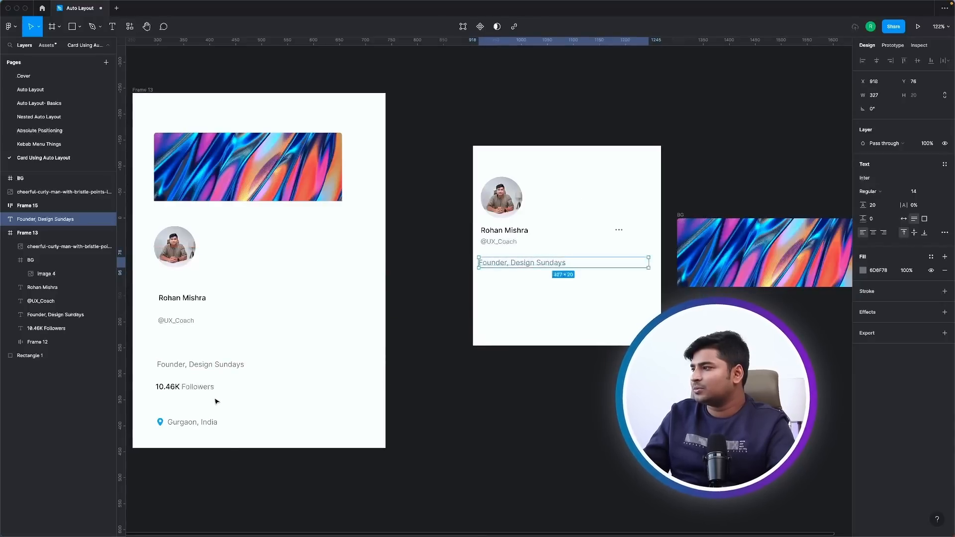
left_click(209, 389)
left_click(197, 423, "shift")
left_click_drag(197, 426, 569, 292)
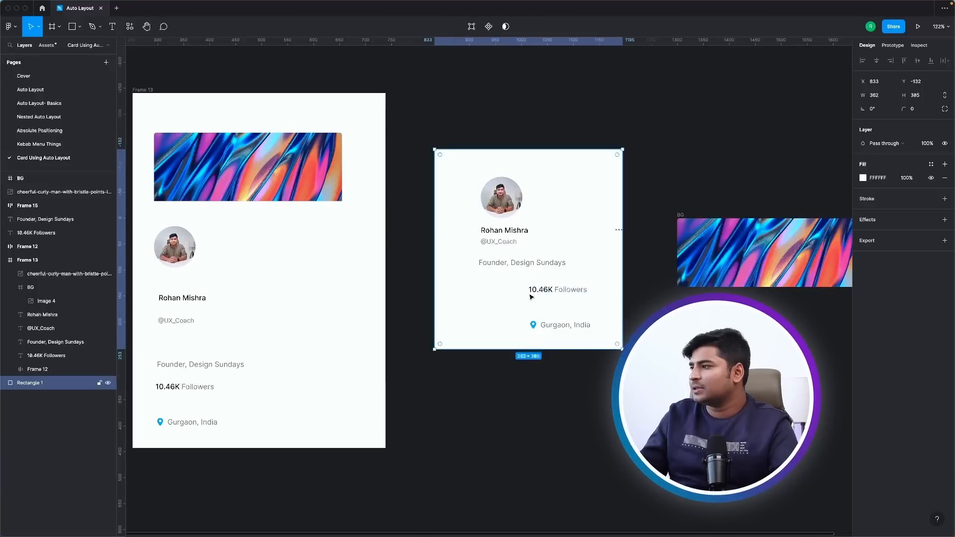
Combine the copied followers count and location in a horizontal auto layout frame and move it left under the "Founder, Design Sundays" text.
left_click(559, 327)
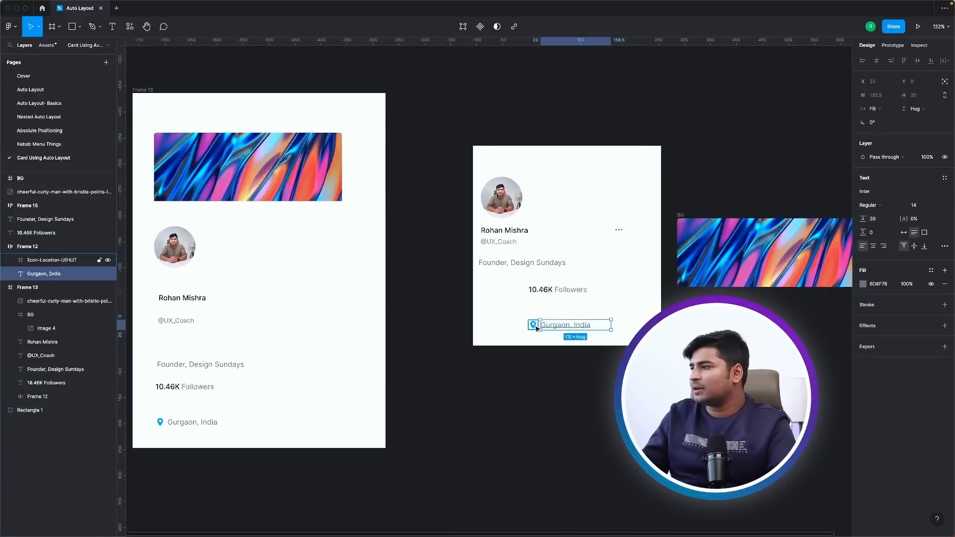
left_click(534, 334)
left_click(547, 325)
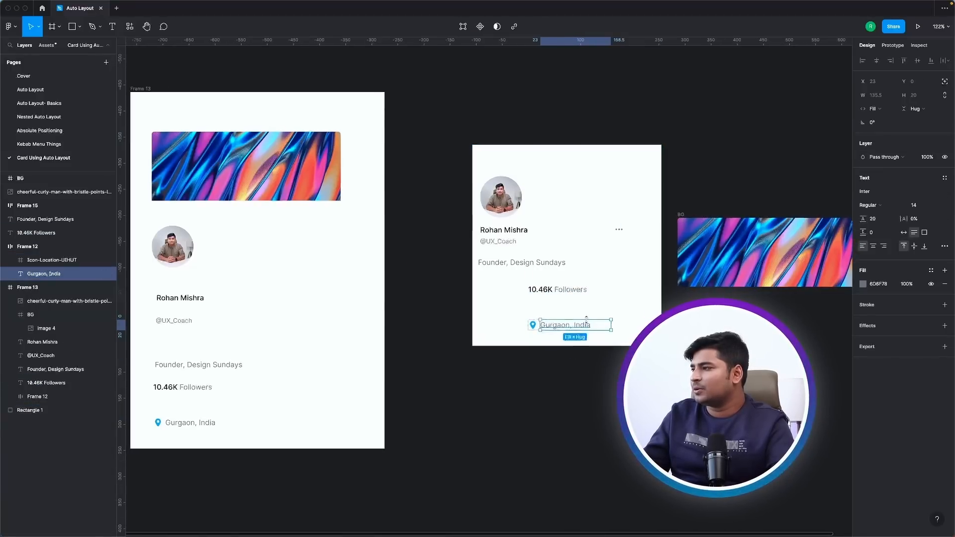
scroll(586, 320, "up", 8)
left_click(419, 316)
left_click(445, 223, "shift")
key("shift+a")
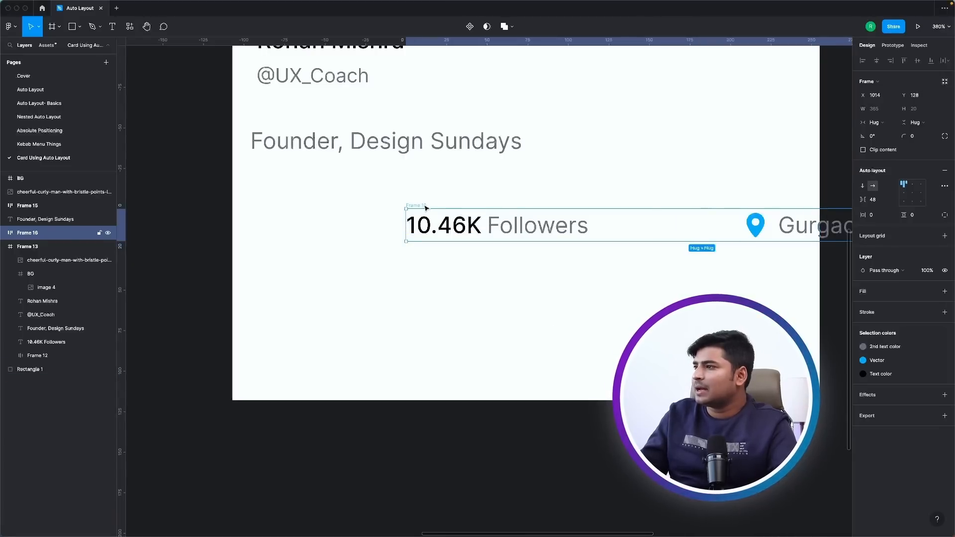
left_click_drag(425, 208, 253, 207)
scroll(308, 143, "up", 2)
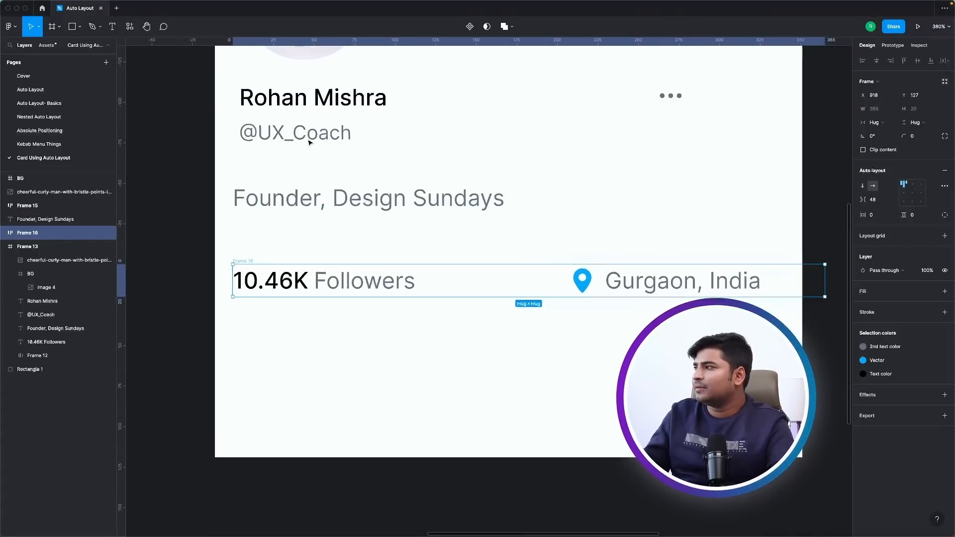
Left-align the name row, the "Founder, Design Sundays" text and the followers row, and wrap them in a vertical auto layout frame.
left_click(310, 191, "shift")
left_click(673, 103)
left_click(666, 146)
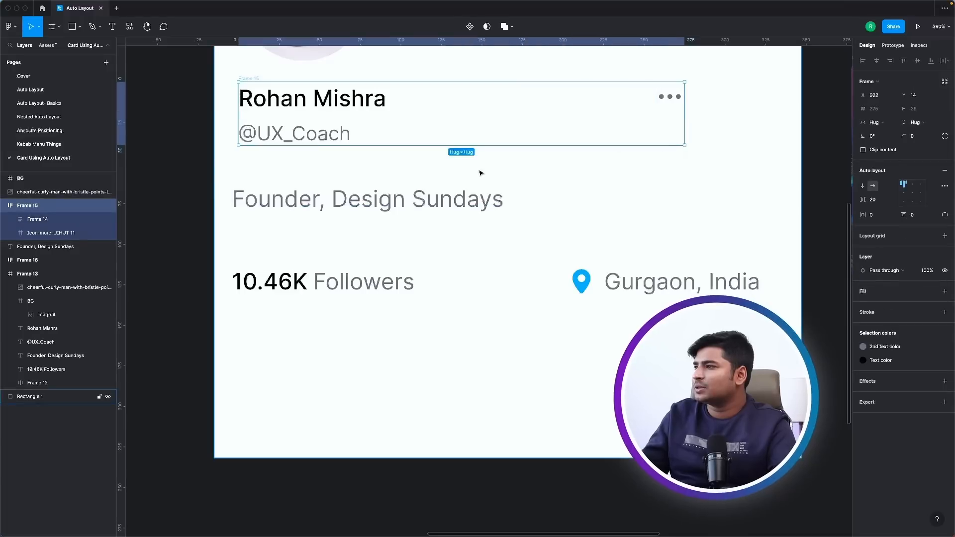
left_click(233, 199, "shift")
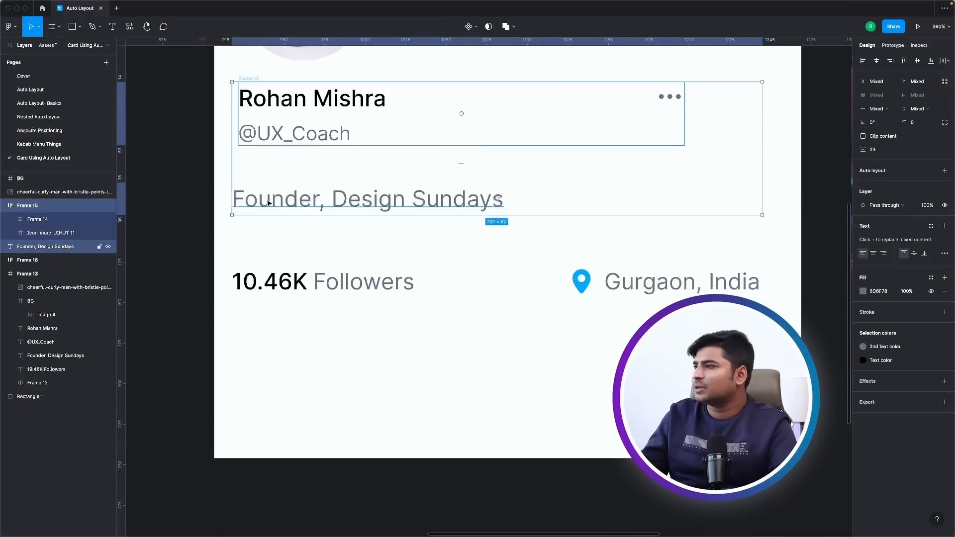
left_click(463, 289, "shift")
left_click(862, 60)
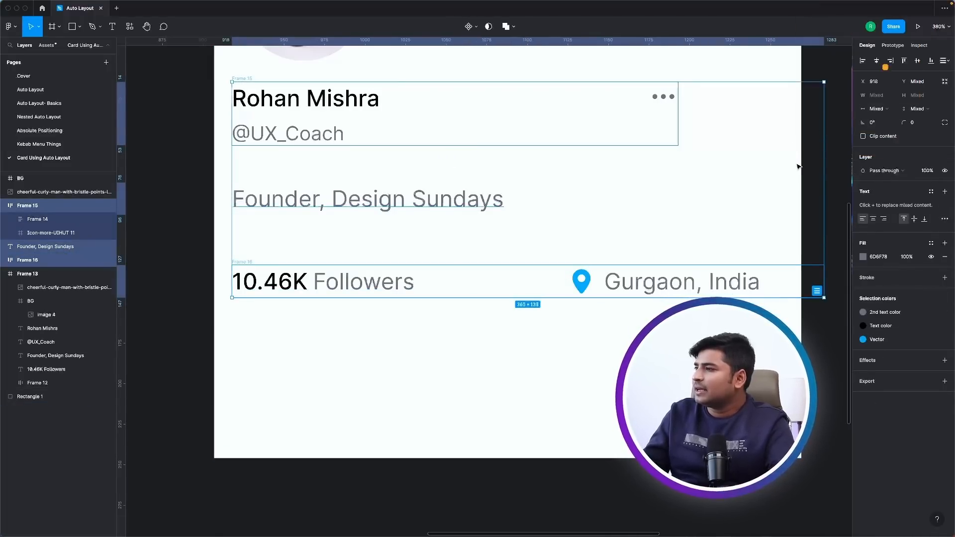
key("shift+a")
scroll(560, 251, "down", 5)
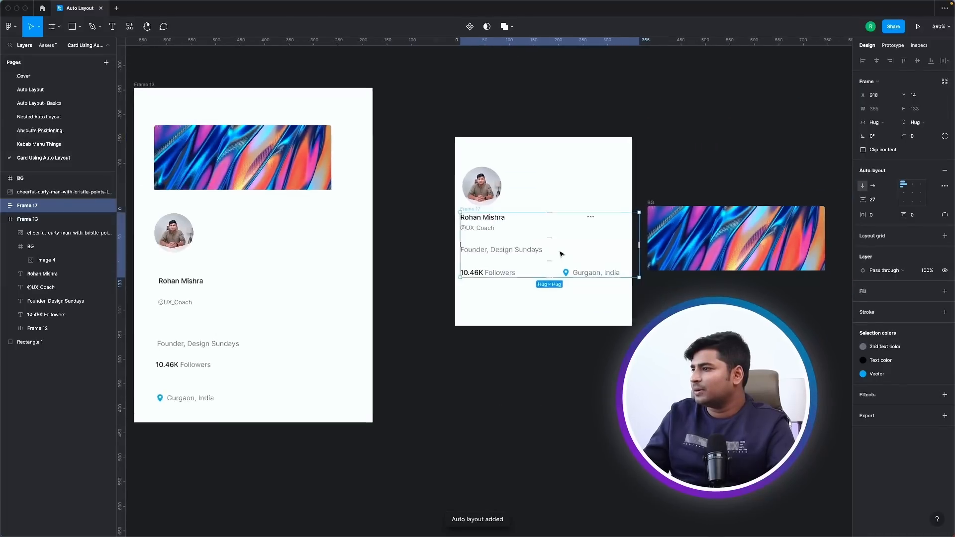
scroll(556, 243, "up", 3)
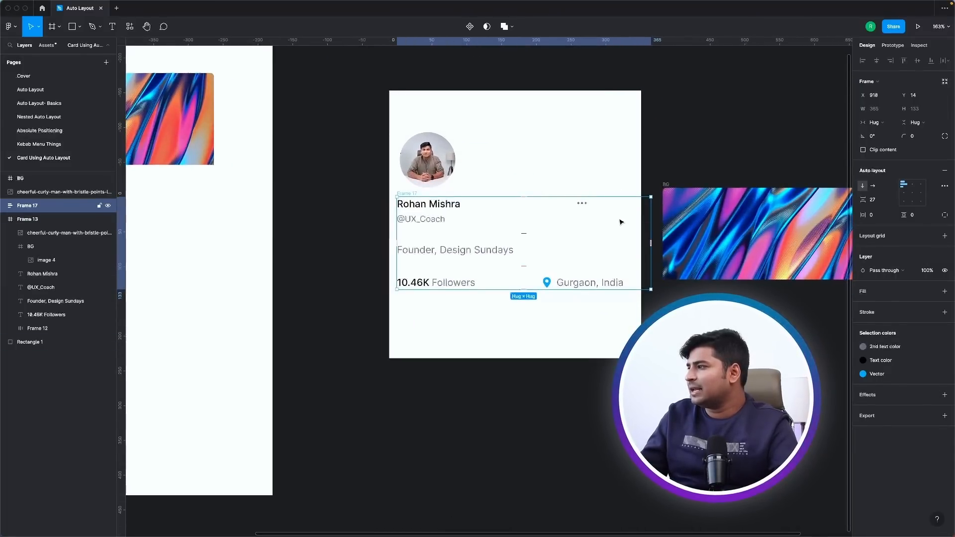
key("Escape")
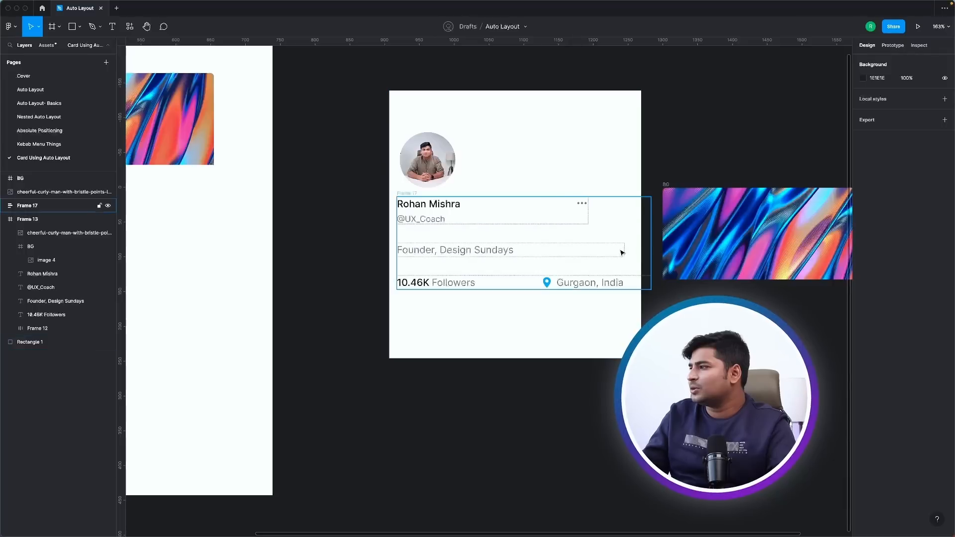
Set the width of the name row and of the name-and-handle block inside it to Fill container.
left_click(561, 206)
left_click(870, 127)
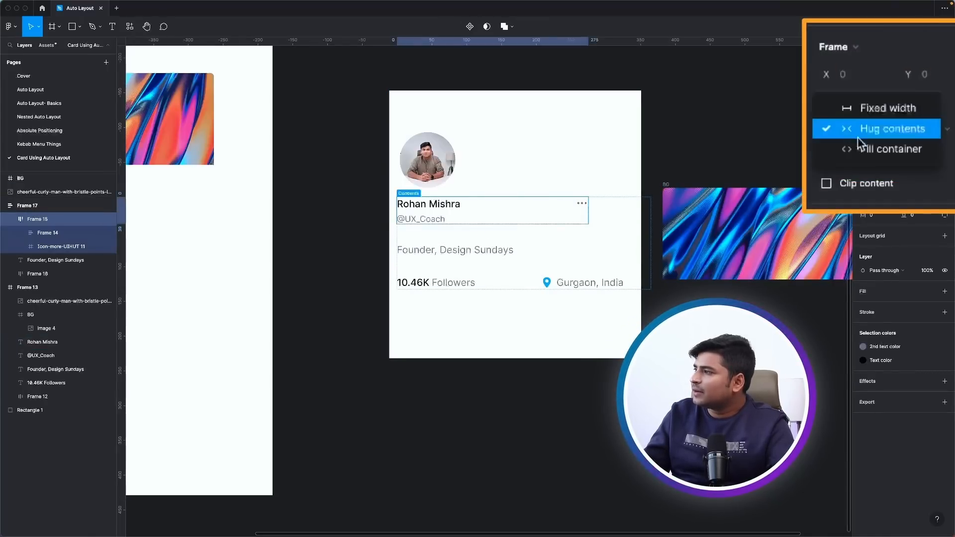
left_click(867, 150)
left_click(582, 205)
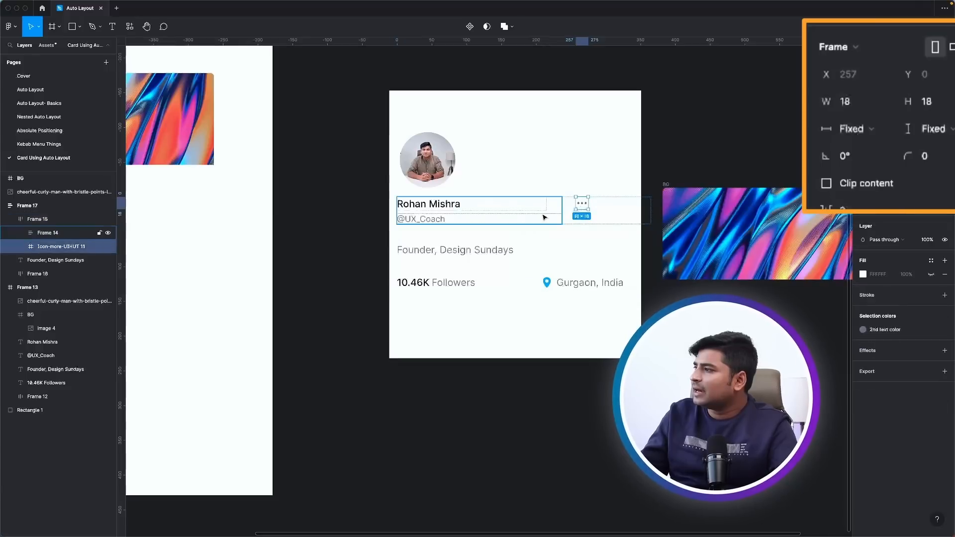
left_click(545, 218)
left_click(845, 128)
left_click(867, 157)
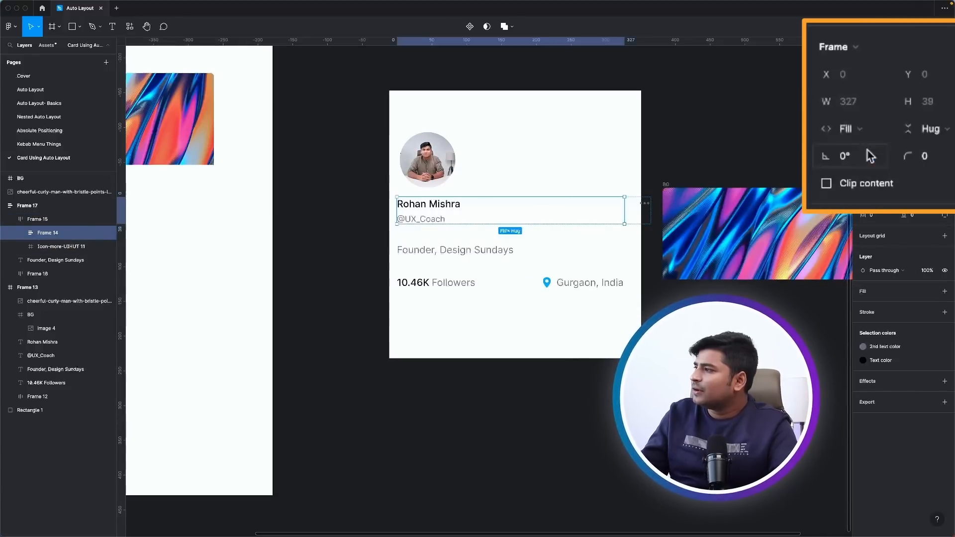
Resize the profile details frame to span the white card's full width of 362.
left_click(573, 264)
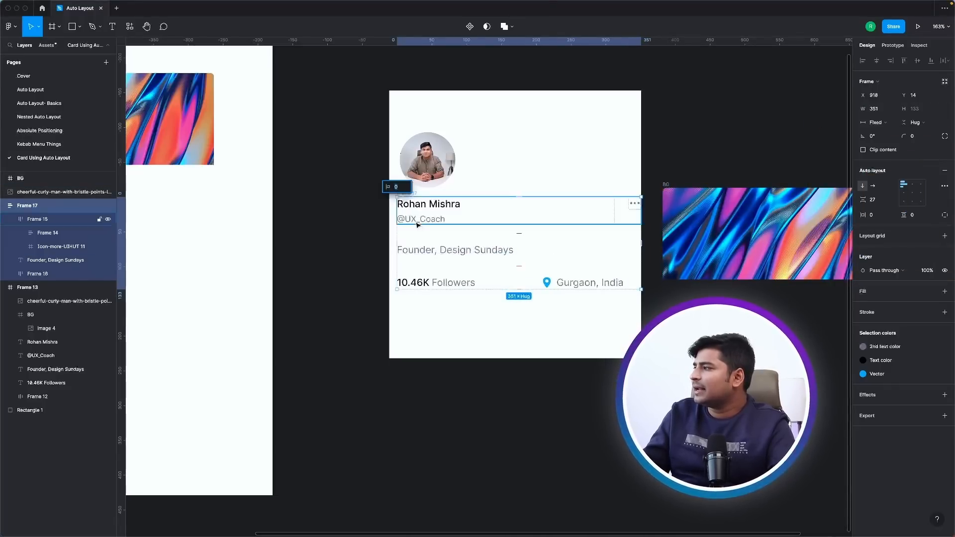
left_click(393, 224)
left_click(406, 214)
left_click(423, 264)
left_click_drag(396, 240, 389, 240)
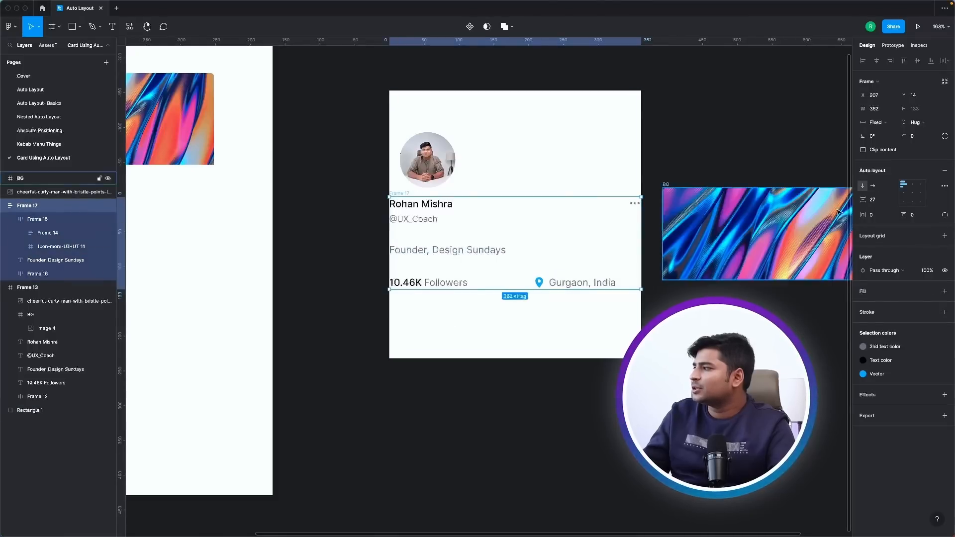
Give the profile details frame a horizontal padding of 12 and a spacing of 16 between its items.
left_click_drag(862, 215, 867, 215)
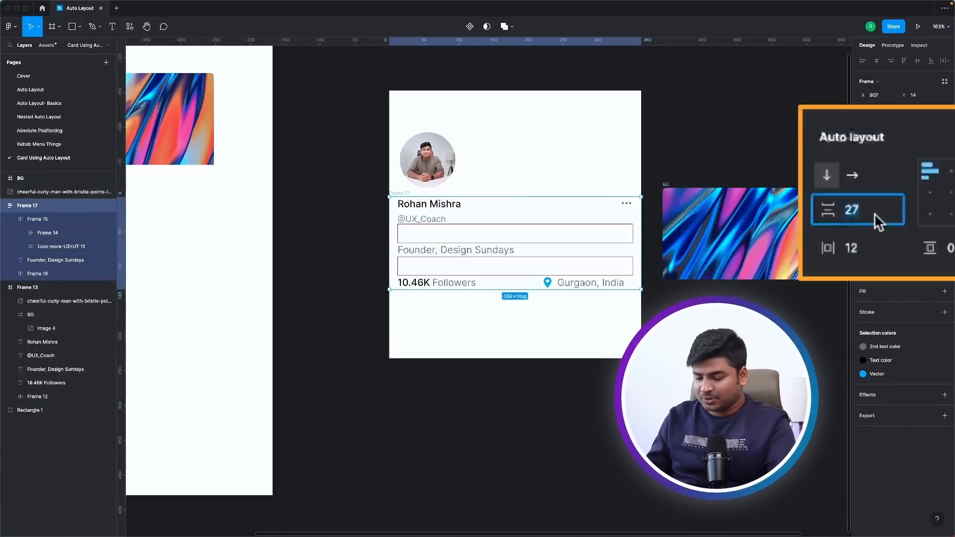
type("16")
key("Return")
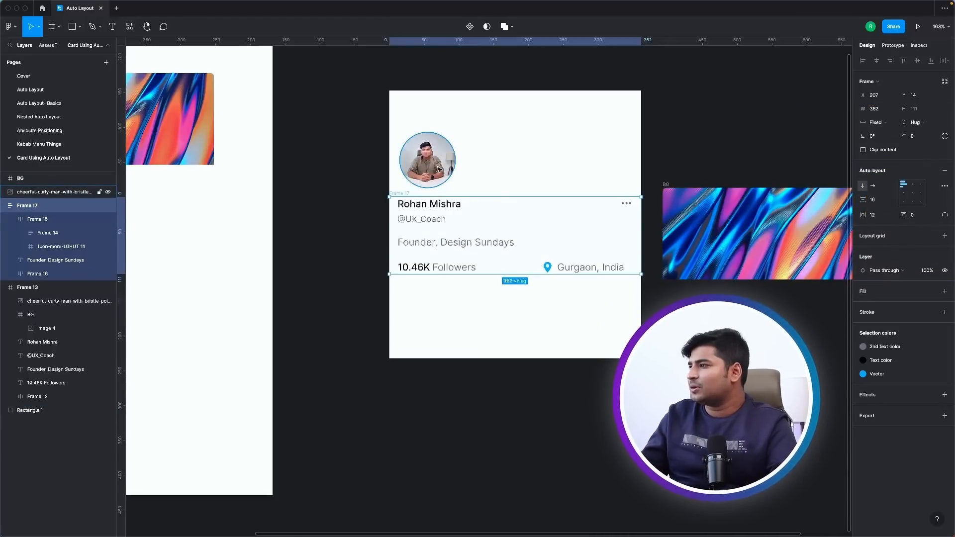
Move the circular avatar to the start of the profile details auto layout frame and delete the white background rectangle.
left_click_drag(438, 161, 432, 232)
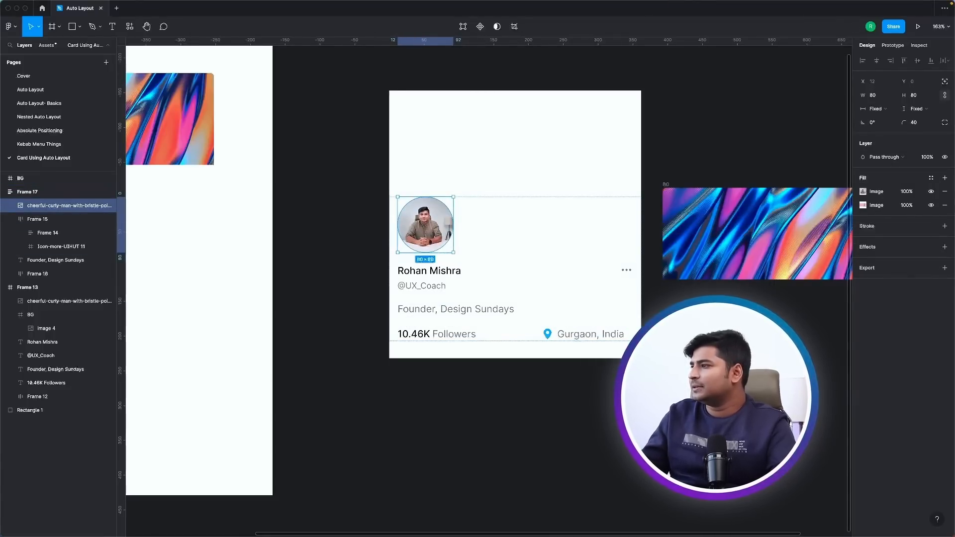
left_click(668, 343)
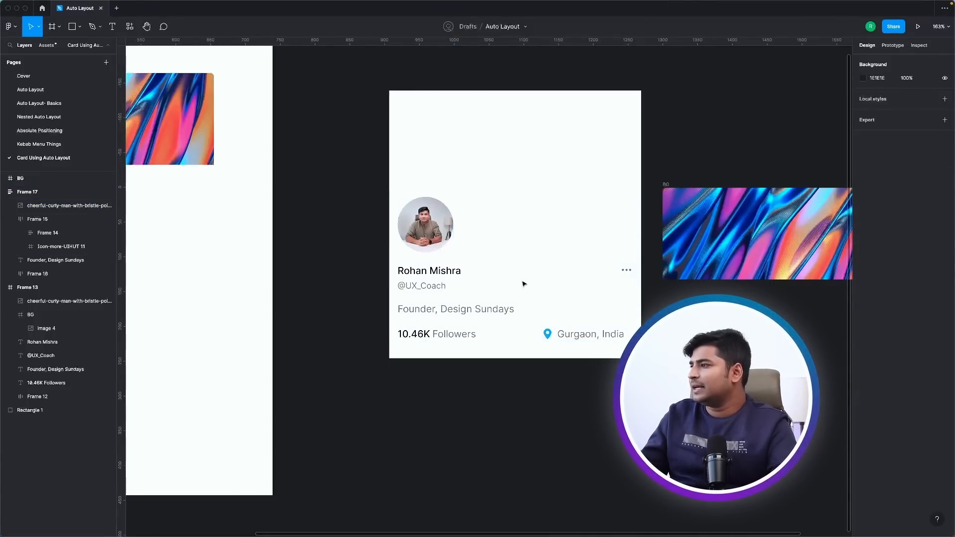
left_click(404, 194)
left_click(451, 152)
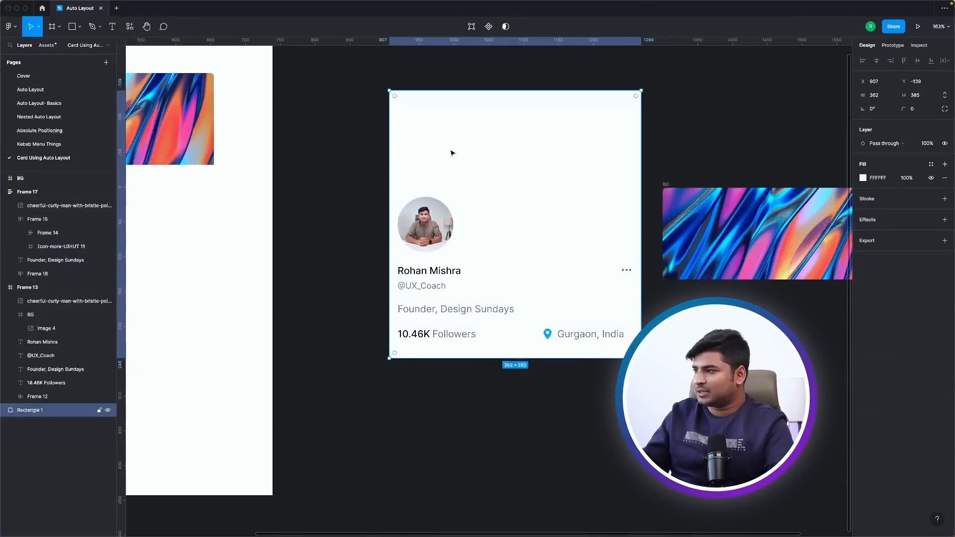
key("Delete")
Give the profile card frame a FFFFFF fill, a top padding of 101 and a bottom padding of 14.
left_click(402, 193)
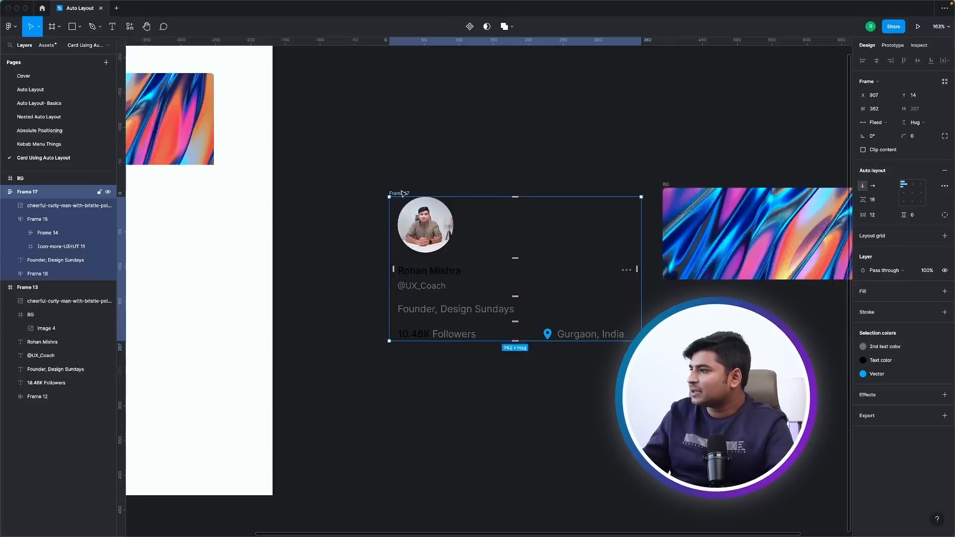
left_click(945, 291)
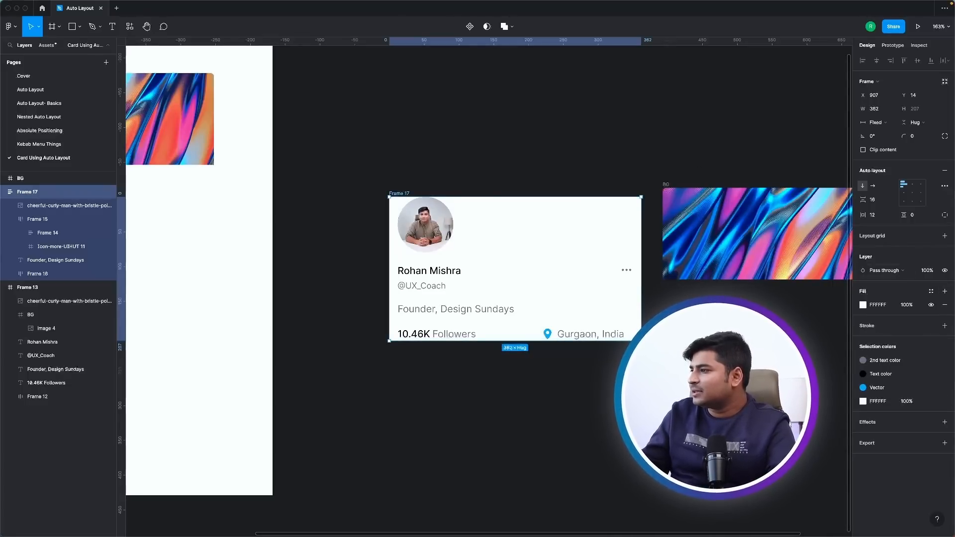
left_click_drag(902, 215, 25, 219)
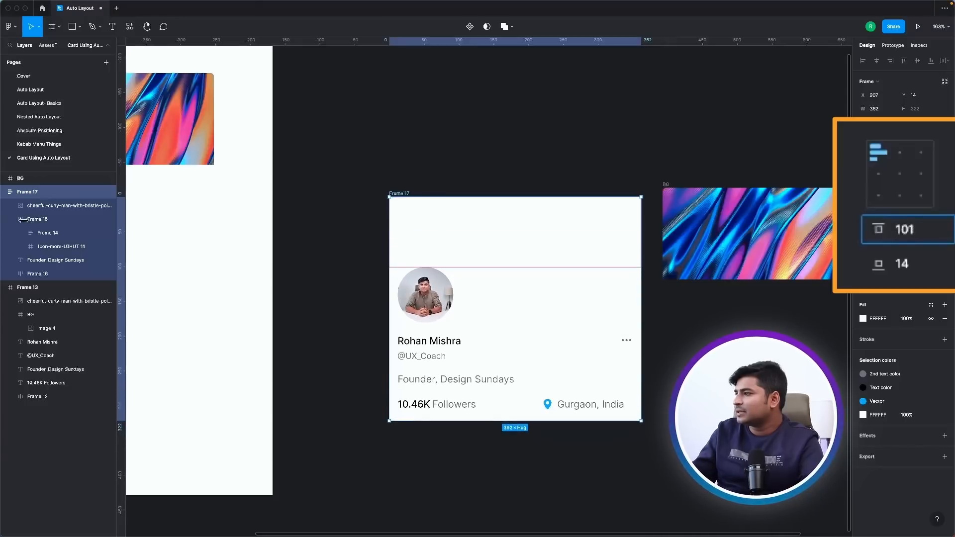
Ungroup the BG frame and transfer its banner image into the profile card frame.
left_click(739, 223)
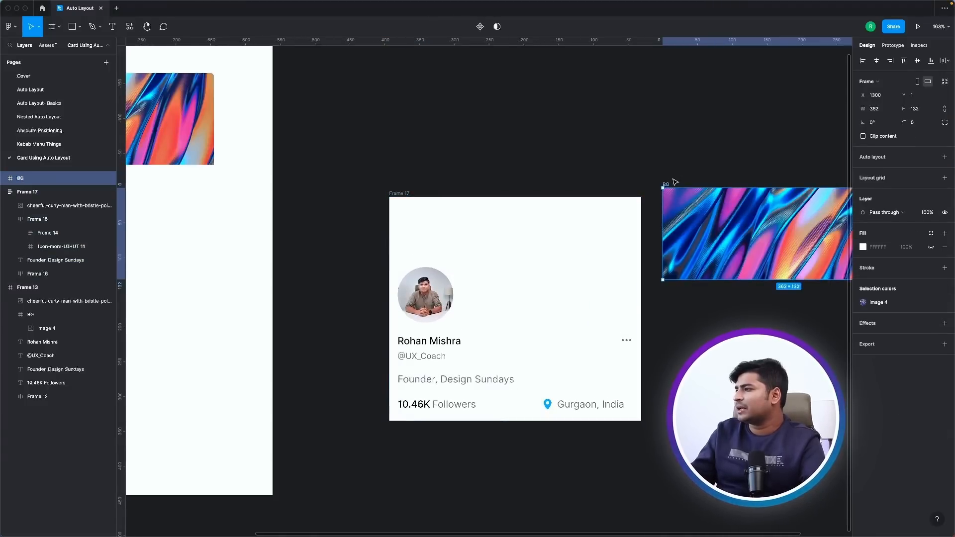
left_click_drag(696, 208, 524, 415)
key("super+z")
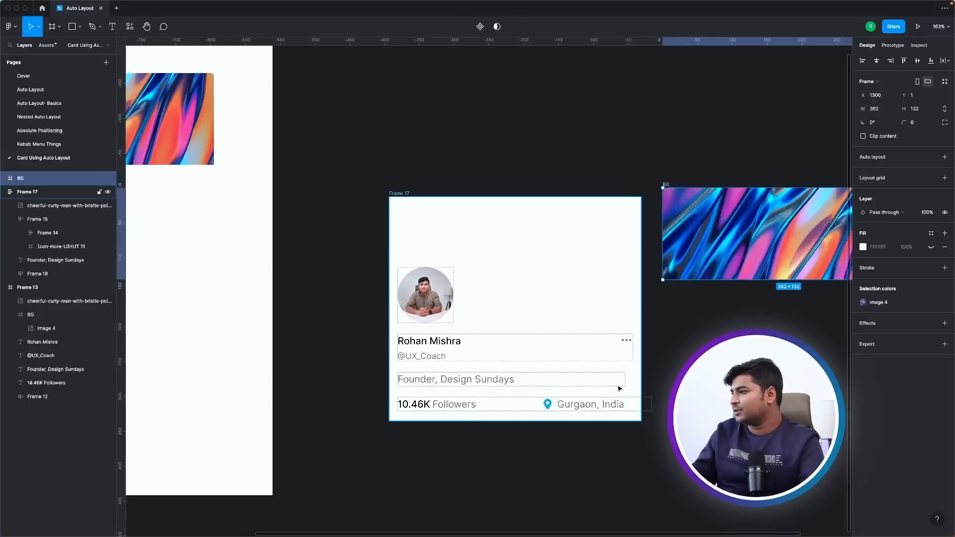
key("super+shift+g")
left_click(741, 172)
left_click_drag(753, 219, 513, 327)
key("Delete")
left_click(428, 221)
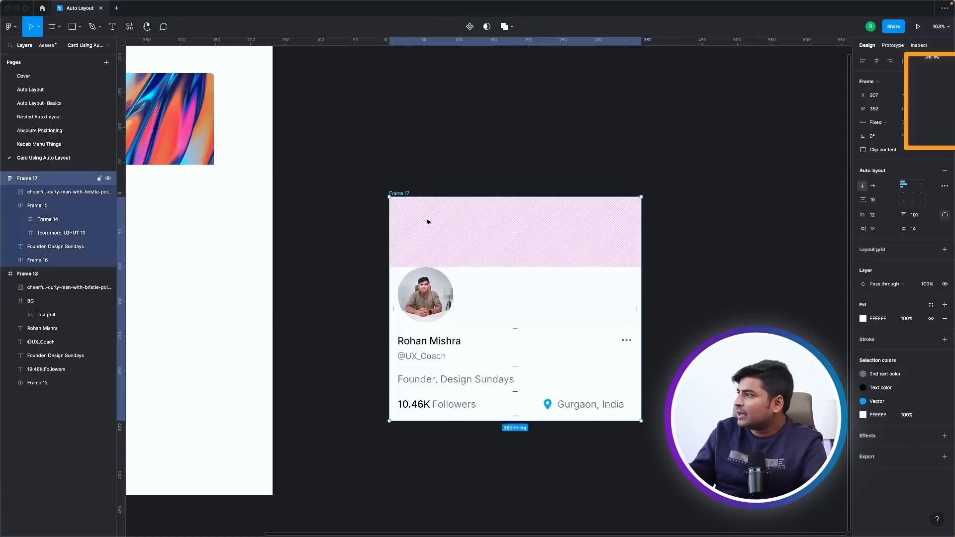
key("super+v")
Set the banner image to absolute position with Left and Top constraints, aligned to the card's upper edge.
left_click(945, 81)
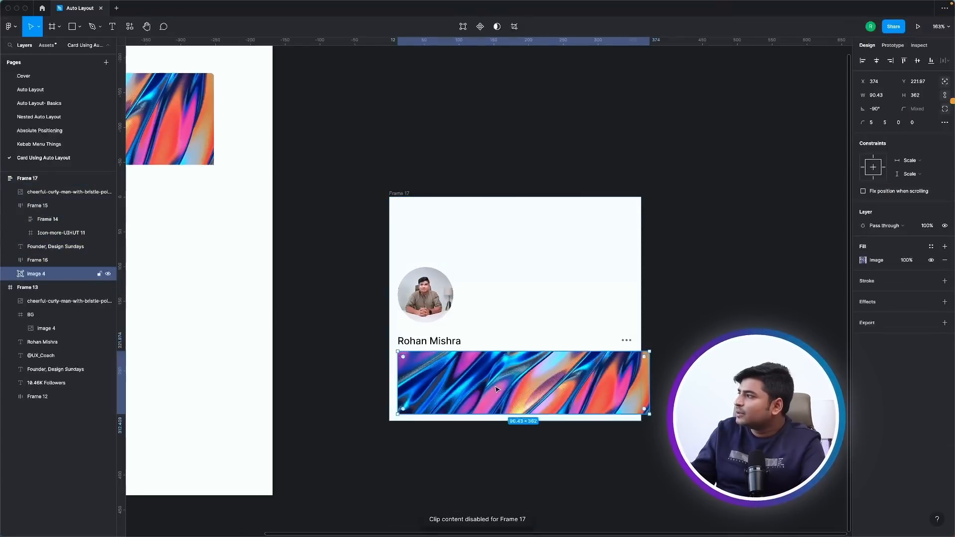
left_click_drag(498, 389, 490, 241)
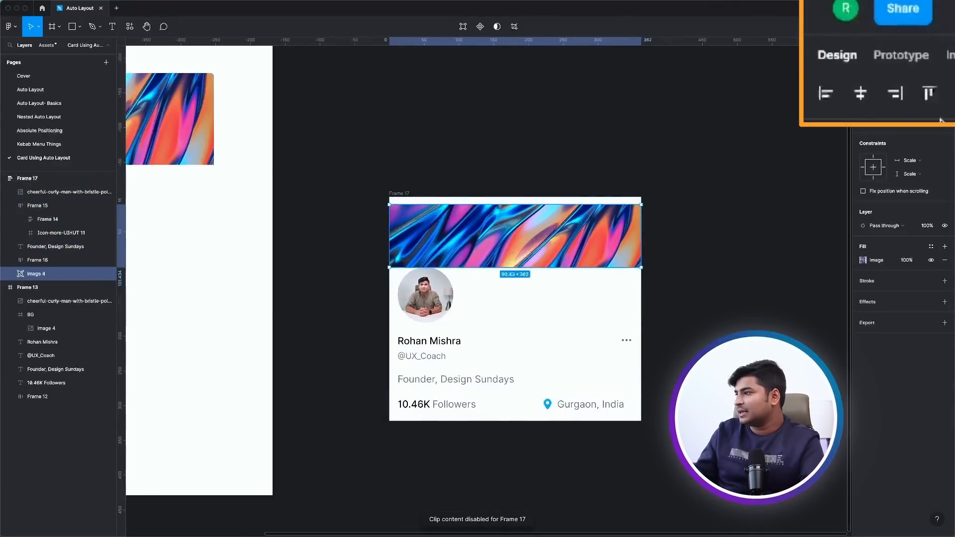
left_click(904, 61)
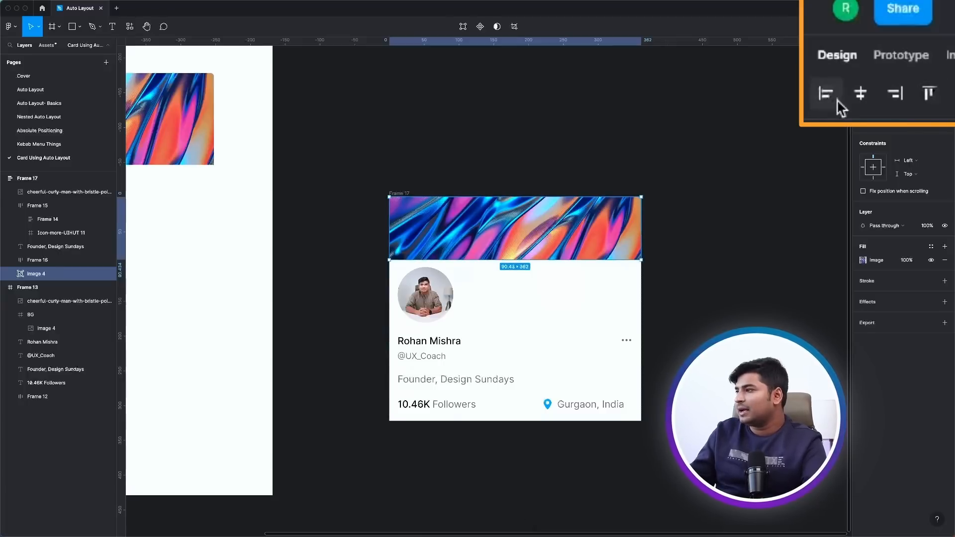
Send the banner image behind all the other layers in the card frame.
key("super+[")
key("super+[")
key("super+[")
key("super+[")
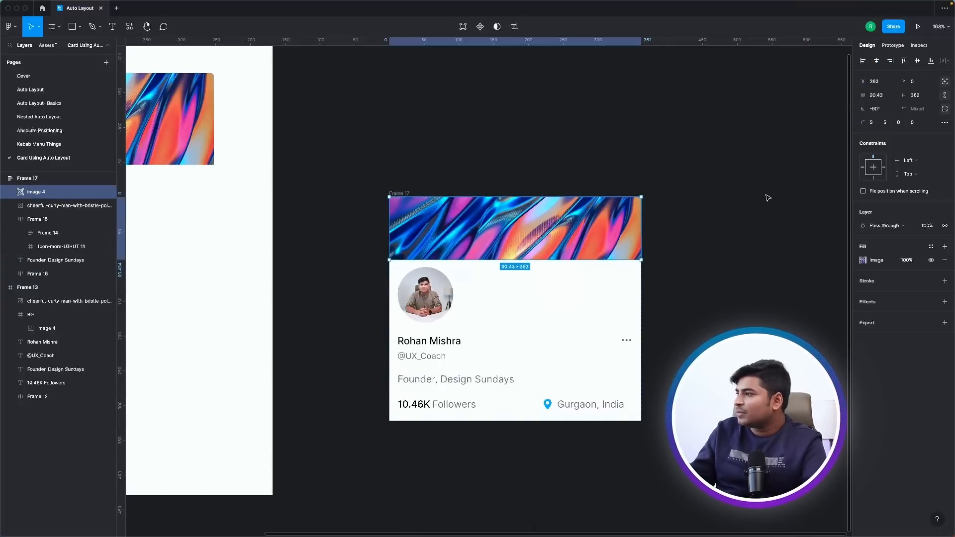
Set the card frame's top padding to 53 so the avatar overlaps the banner.
left_click(398, 193)
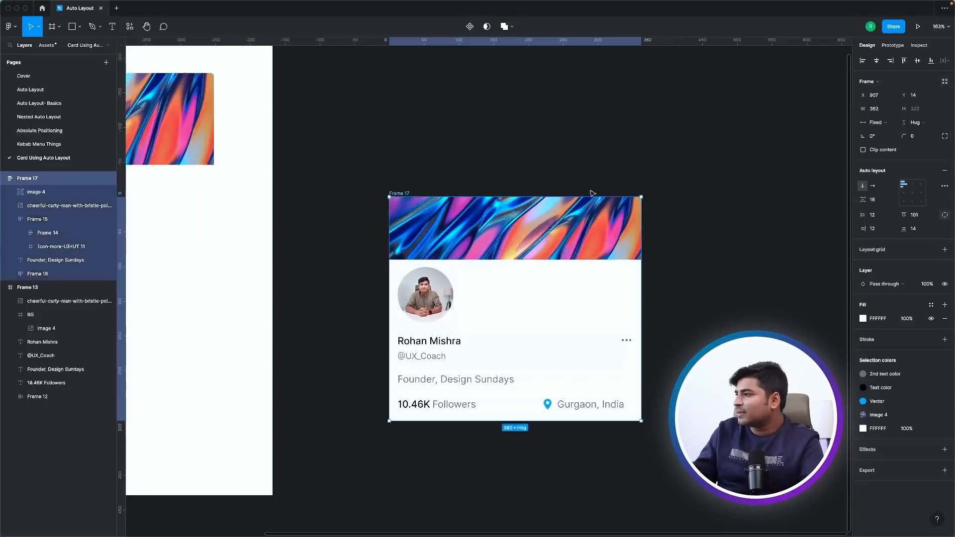
left_click_drag(903, 214, 864, 215)
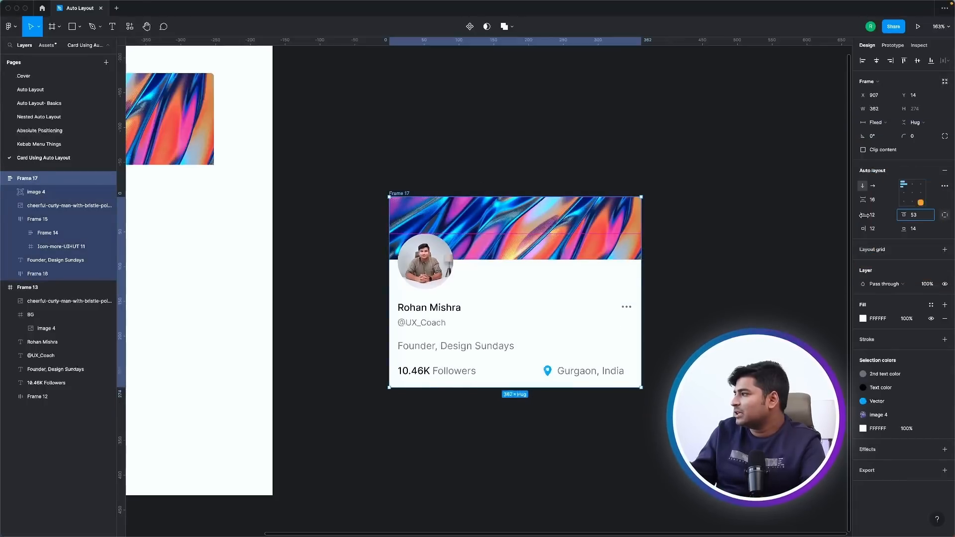
left_click(701, 264)
Add a white stroke with a weight of 2 around the circular avatar.
left_click(432, 264)
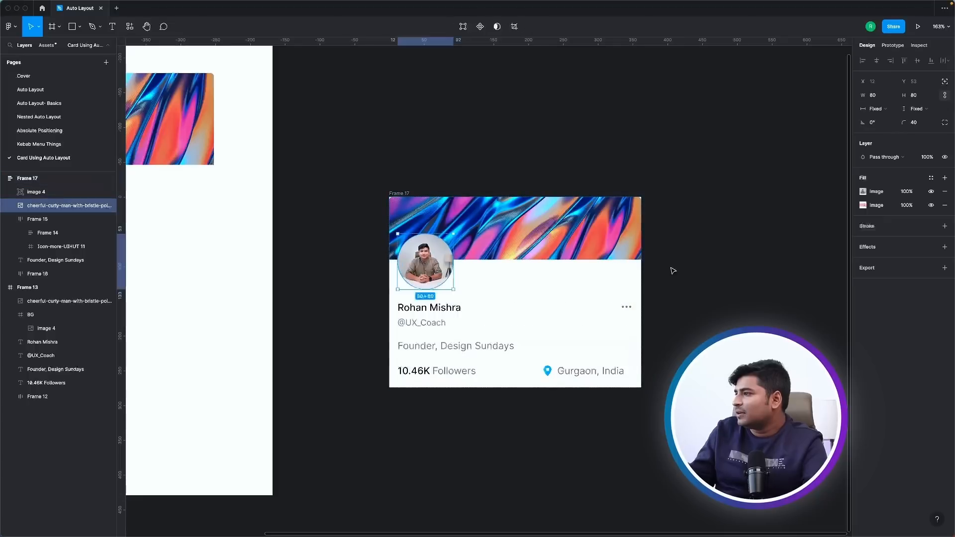
left_click(944, 226)
left_click(915, 254)
type("4")
key("Return")
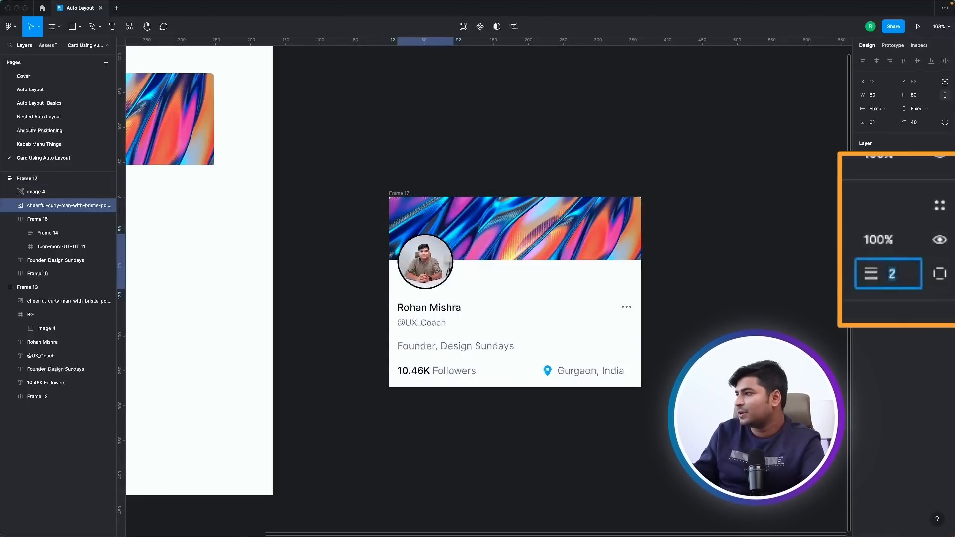
left_click(862, 239)
left_click_drag(808, 270, 751, 250)
left_click(538, 116)
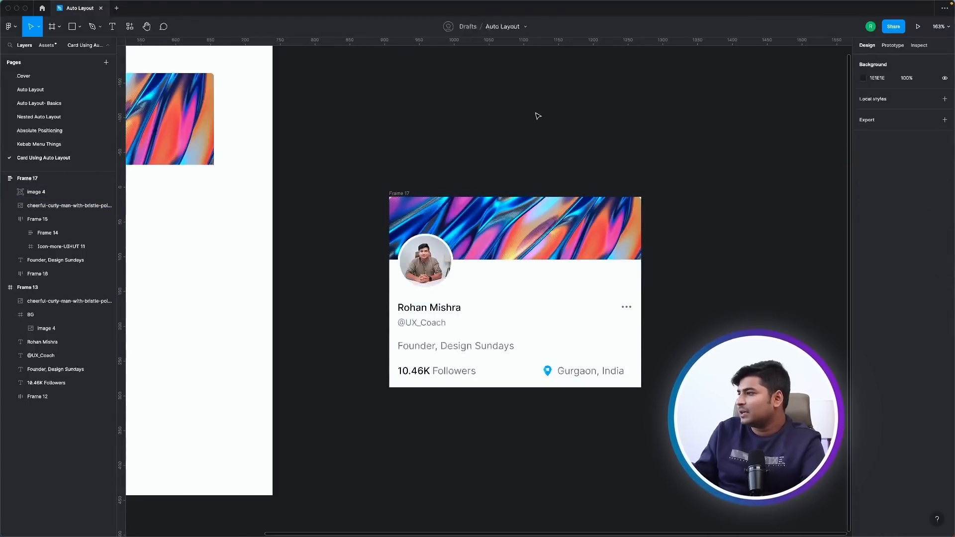
Round the card frame's corners with a radius of 8.
left_click(412, 193)
type("5")
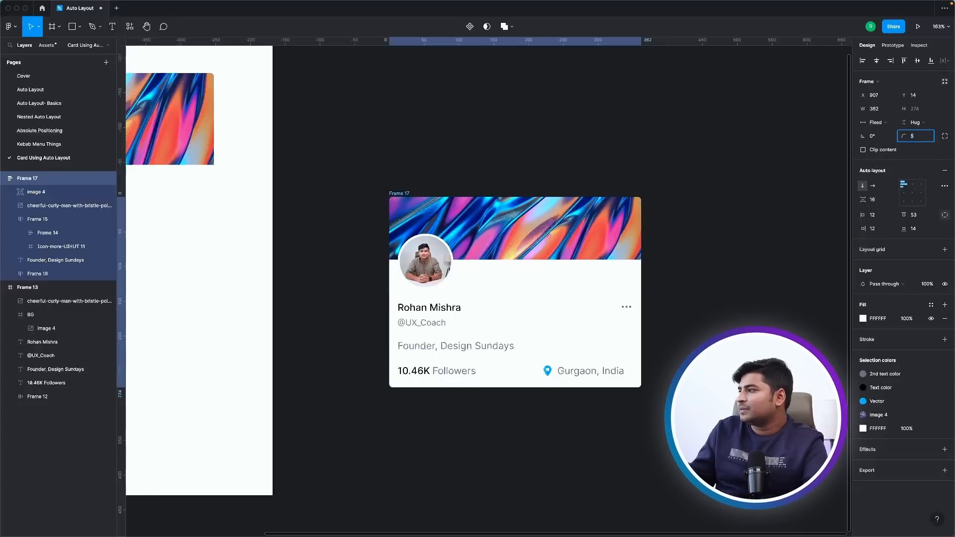
left_click(440, 139)
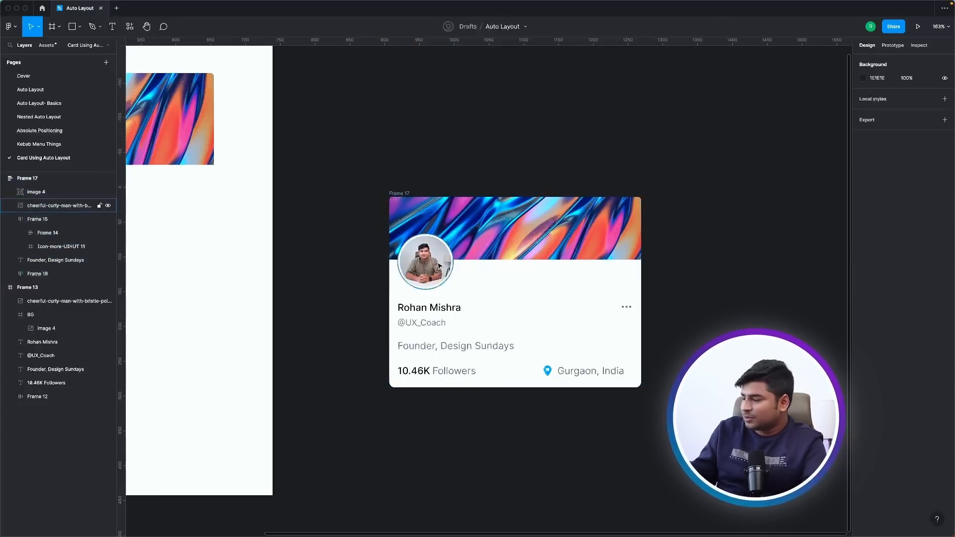
Set the followers and location row's width to Fill container and its item spacing to 34.
scroll(665, 281, "up", 5)
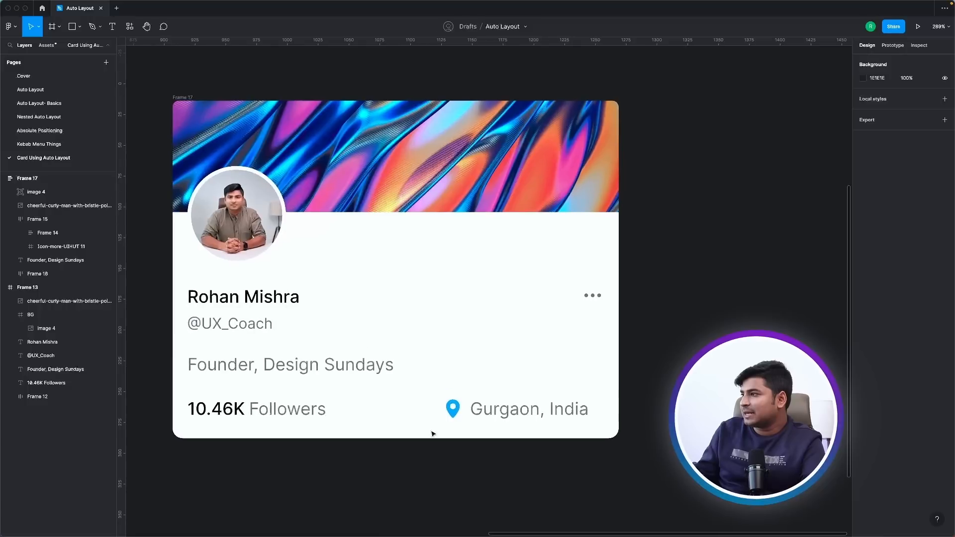
left_click(512, 418)
left_click(882, 123)
left_click(881, 132)
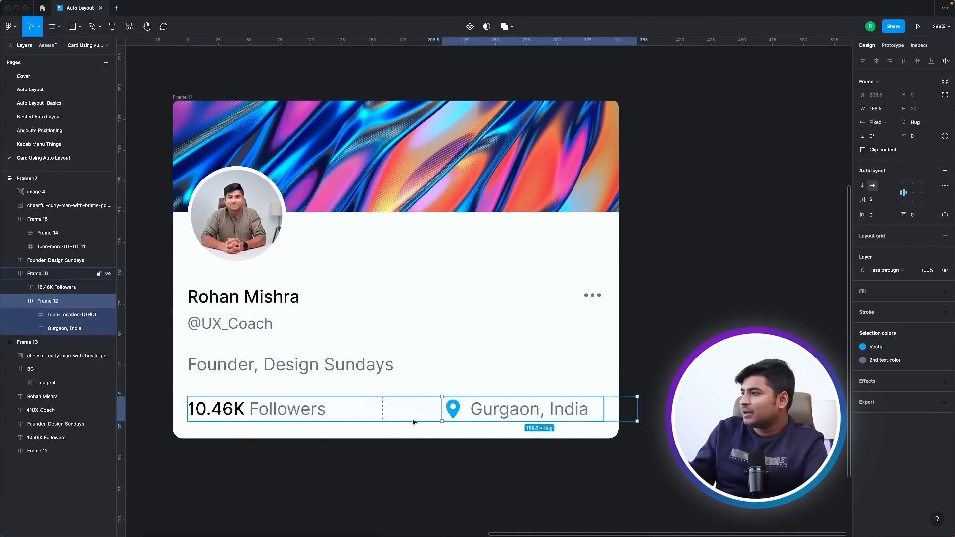
left_click_drag(413, 408, 405, 409)
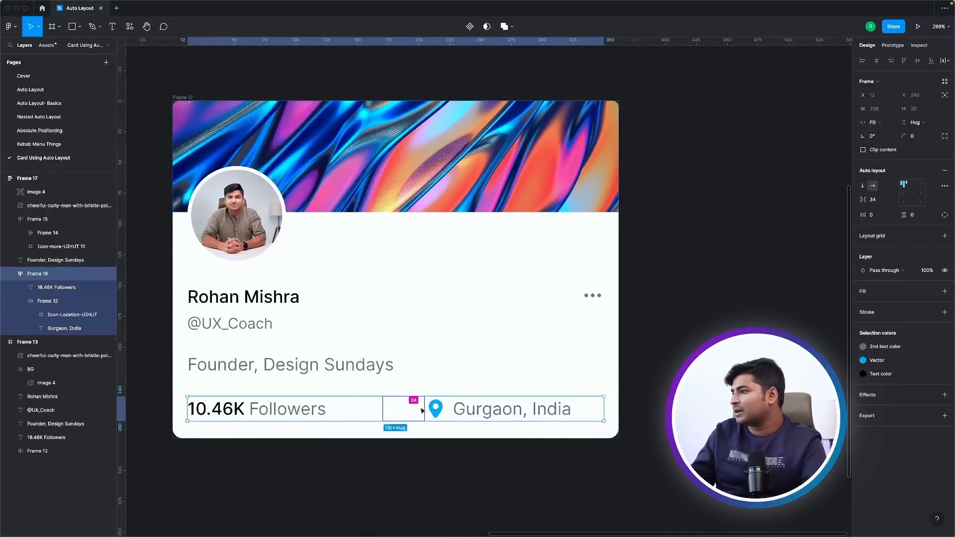
double_click(552, 415)
left_click(744, 277)
scroll(745, 278, "down", 1)
scroll(744, 277, "down", 2)
scroll(509, 279, "up", 3)
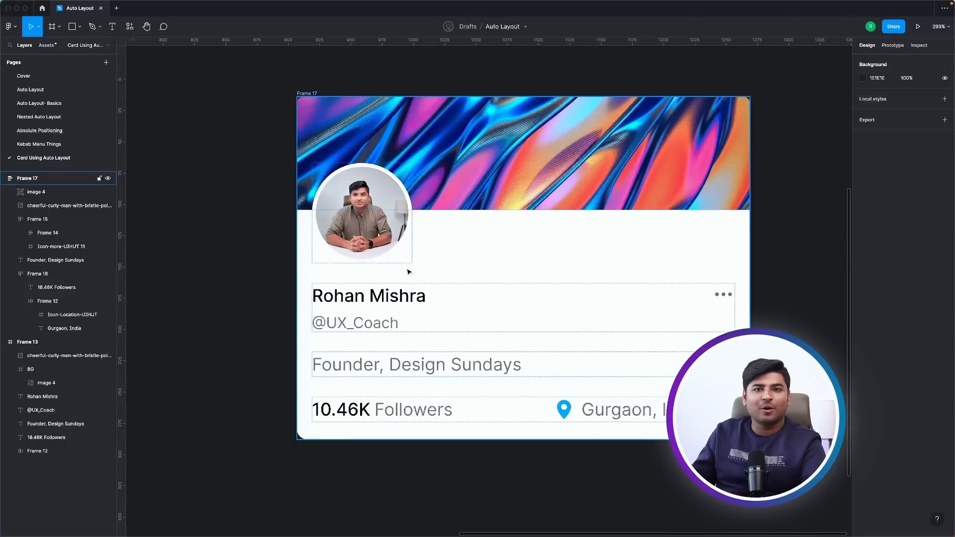
Check the width resizing settings of the card frame, the name row and the "Founder, Design Sundays" text.
left_click(660, 246)
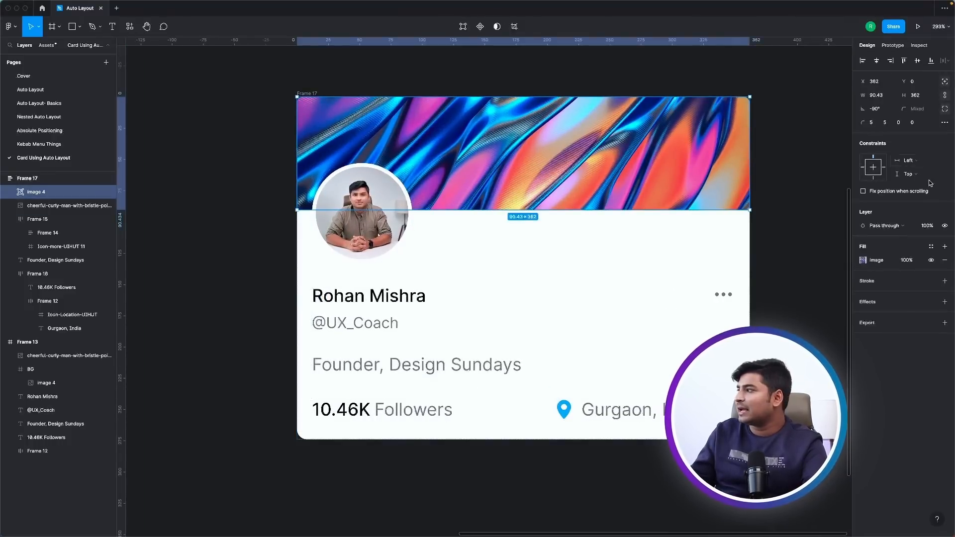
left_click(397, 331)
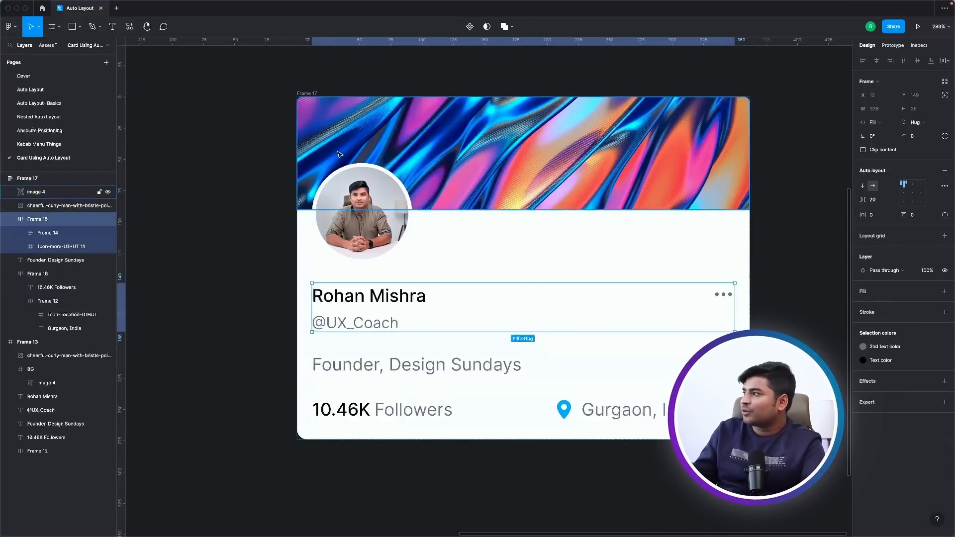
left_click(420, 365)
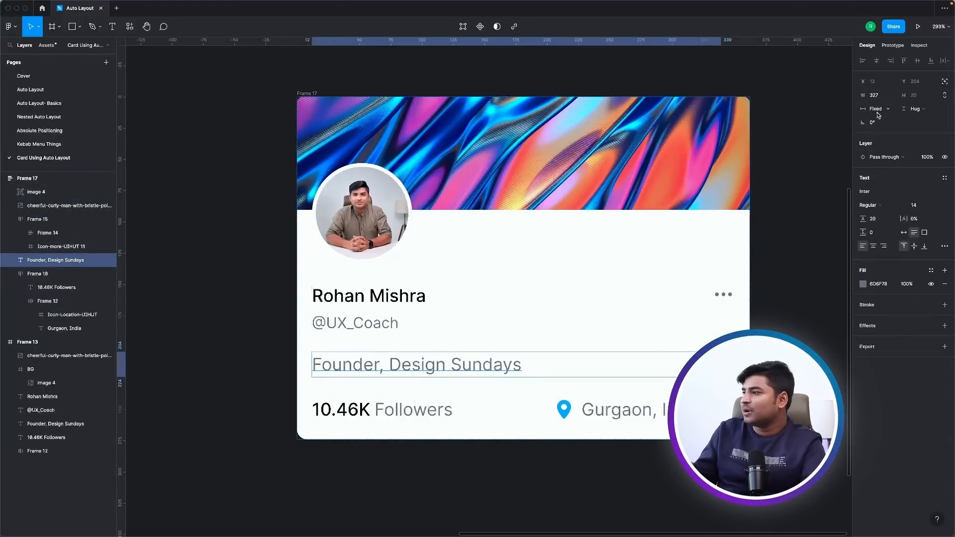